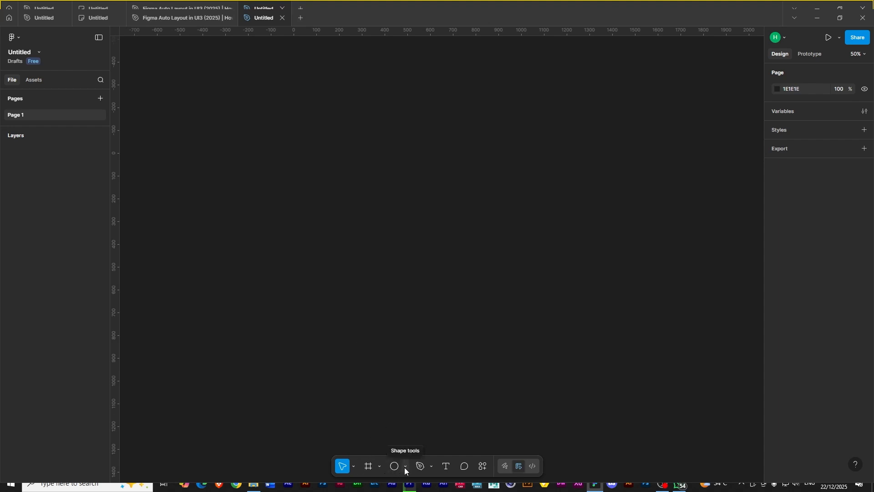
- Create an iPhone 16 Pro Max frame from the phone frame presets
click(404, 467)
click(435, 381)
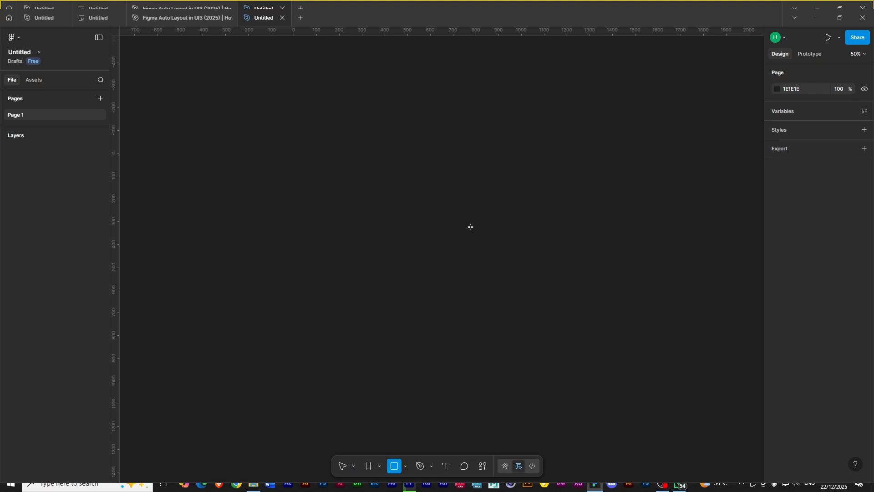
click(368, 466)
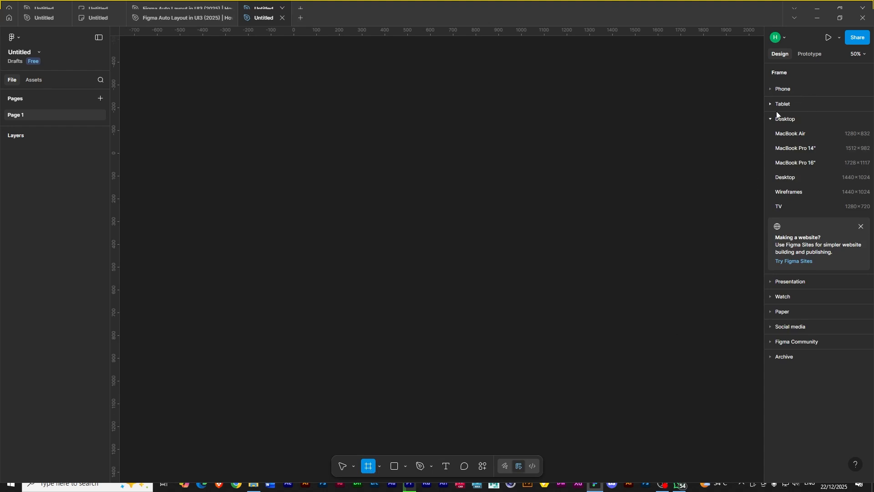
click(774, 89)
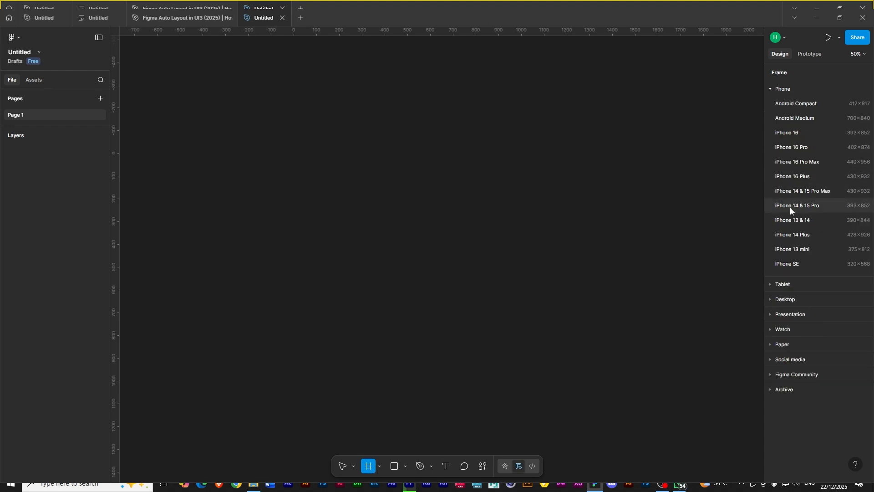
click(804, 162)
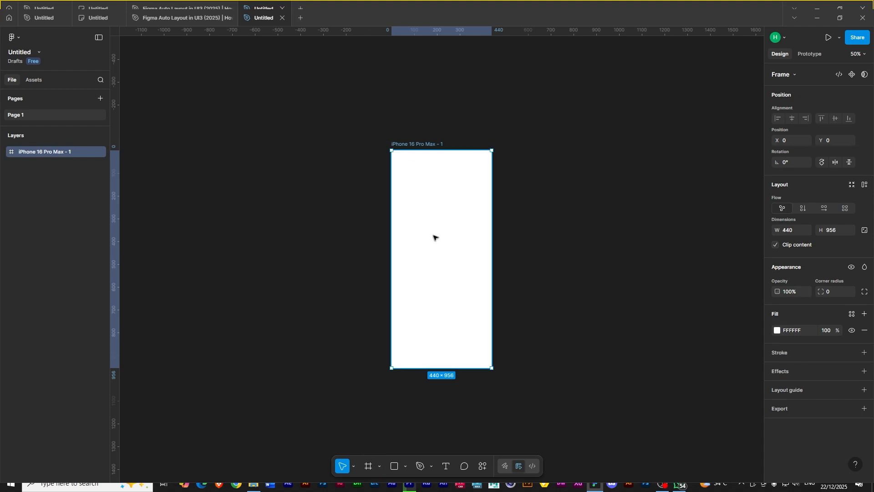
- Draw a rectangle 440×222 across the top of the frame
key(shift+0)
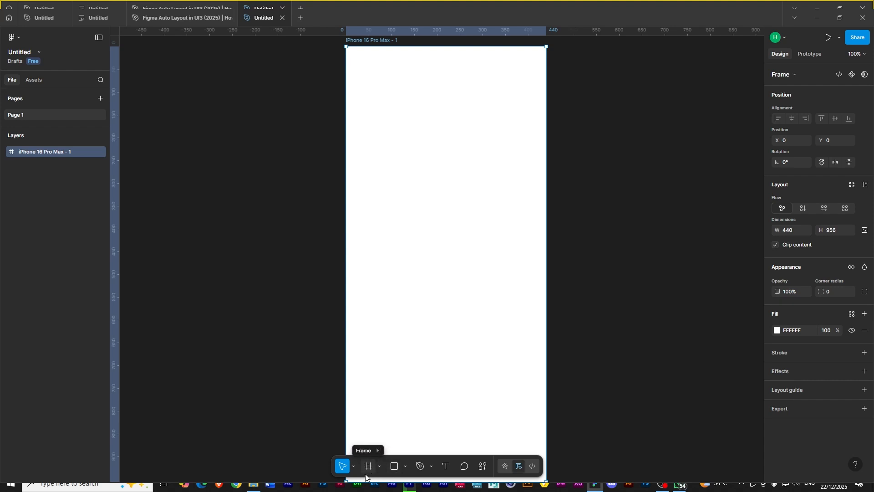
click(396, 469)
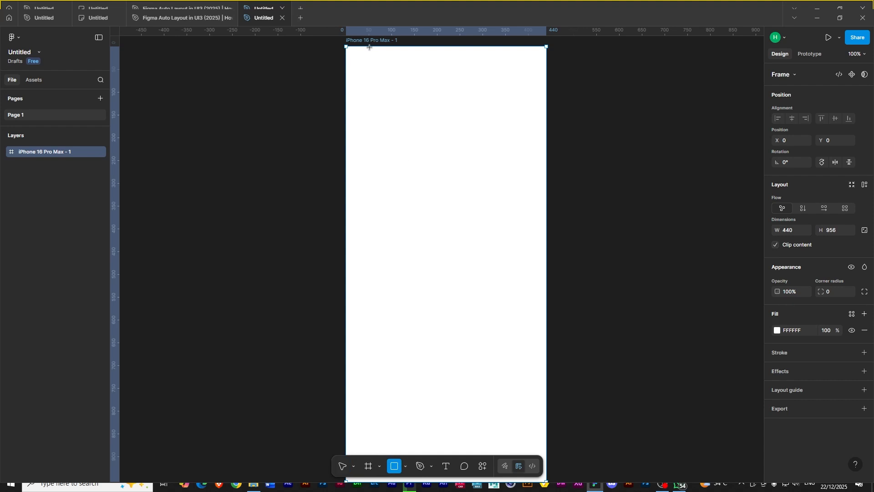
drag(346, 46, 547, 148)
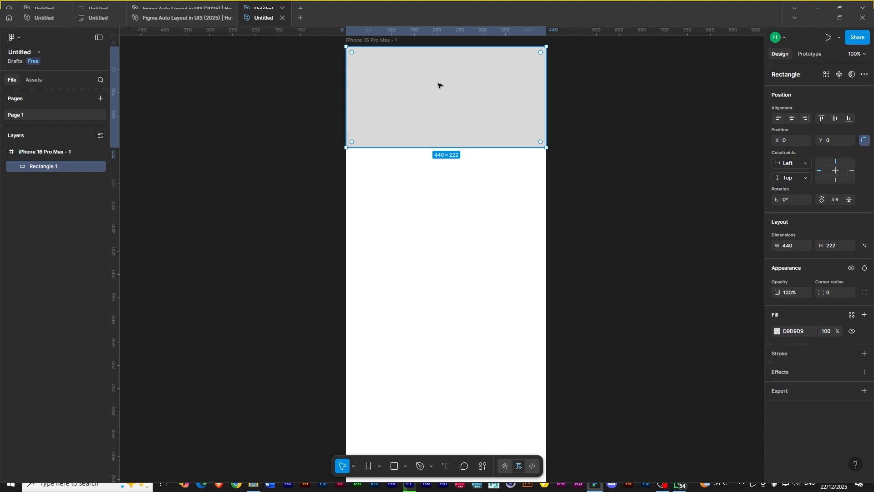
- Duplicate the rectangle about 26 px lower and shrink the top copy into a 440×39 header bar
drag(439, 82, 440, 94)
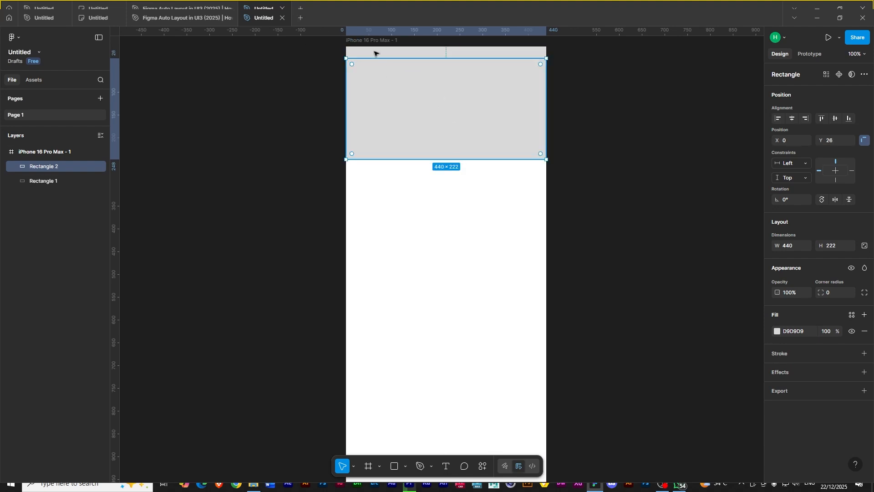
click(412, 55)
drag(442, 147, 444, 65)
drag(45, 181, 44, 163)
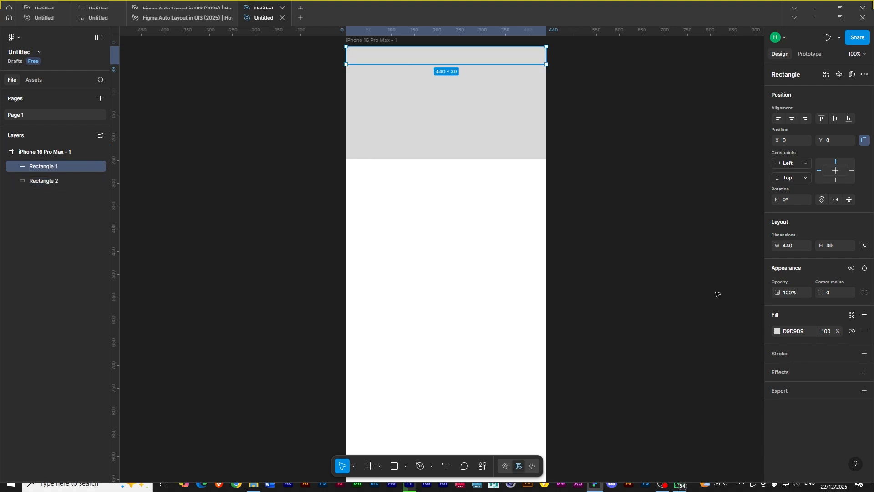
- Fill the header bar with dark grey 333232
click(777, 331)
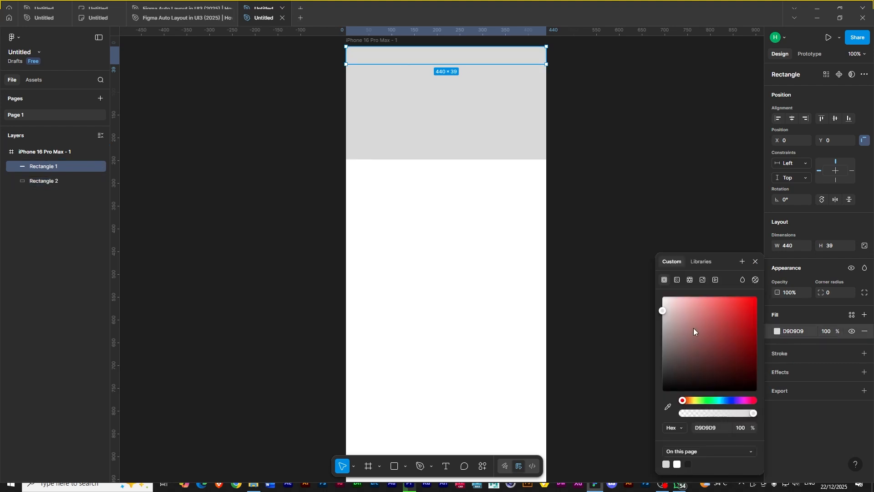
click(665, 371)
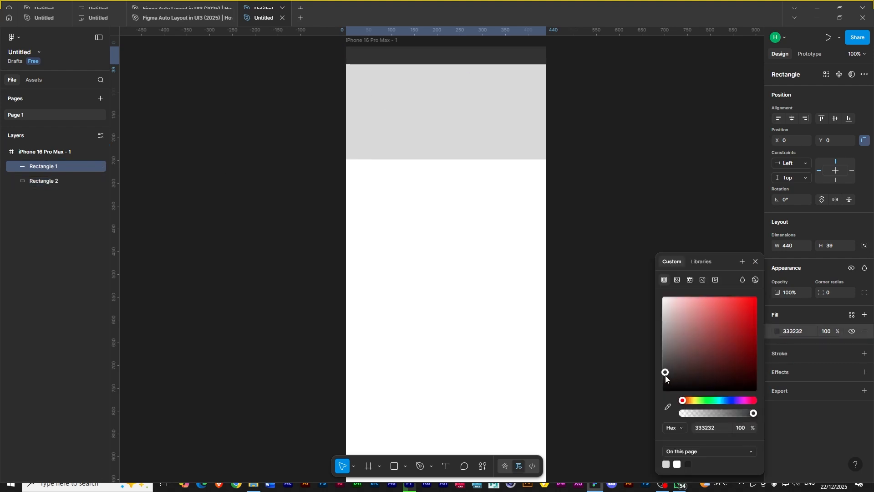
click(754, 262)
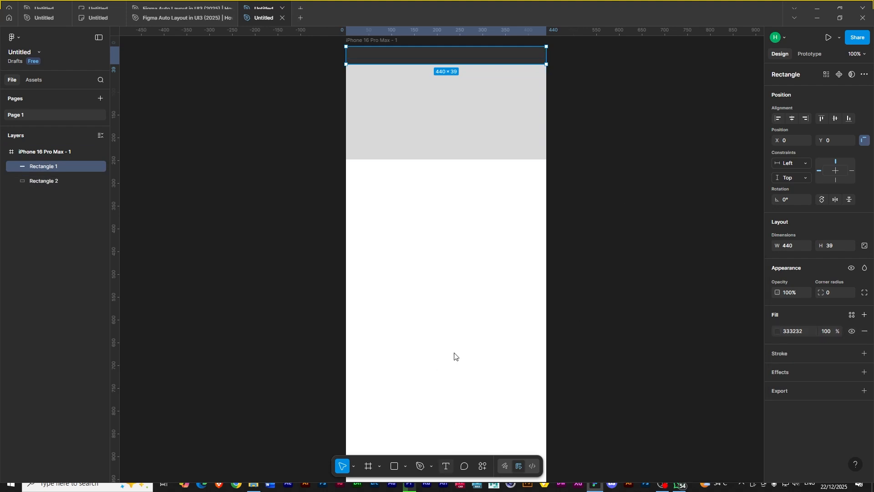
- Add a 16 px text layer reading Home on the grey rectangle
key(t)
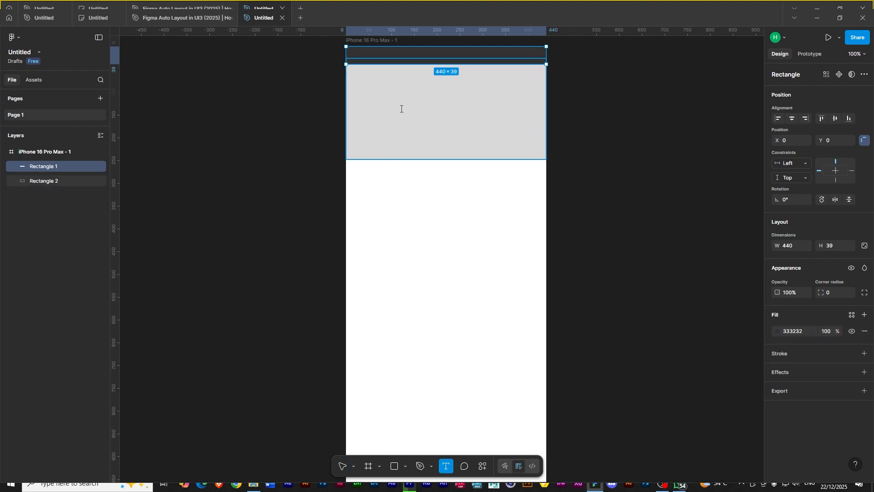
click(400, 108)
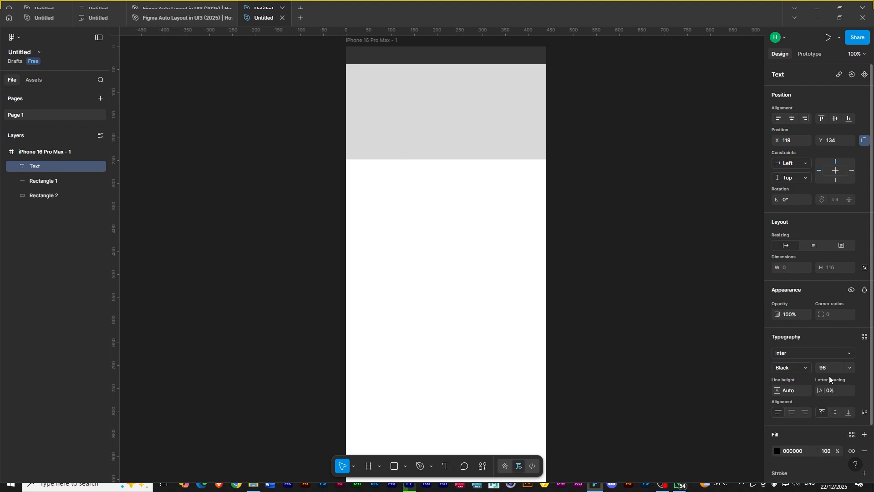
click(848, 367)
click(843, 279)
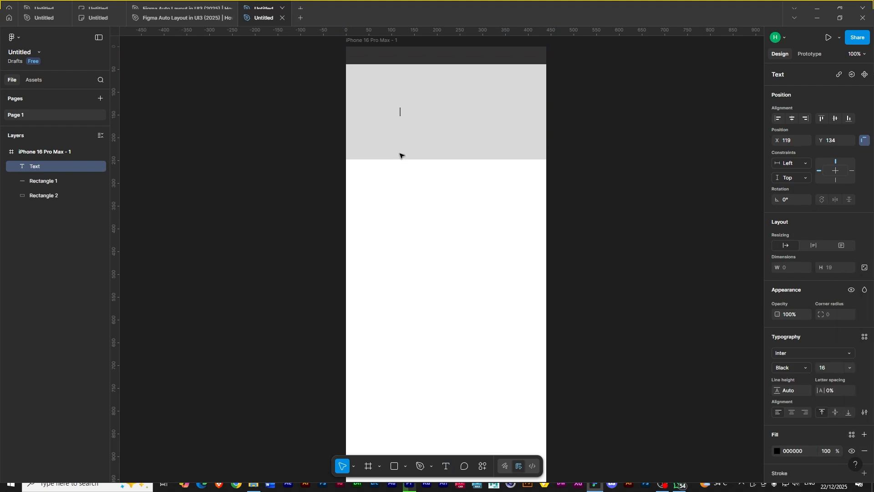
text(Home)
key(Escape)
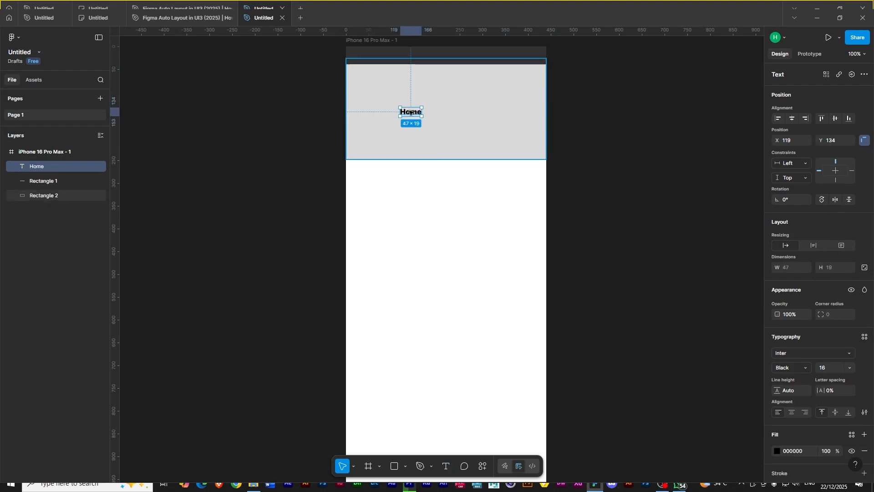
- Set the Home text to Light weight and move it into the header bar
click(809, 369)
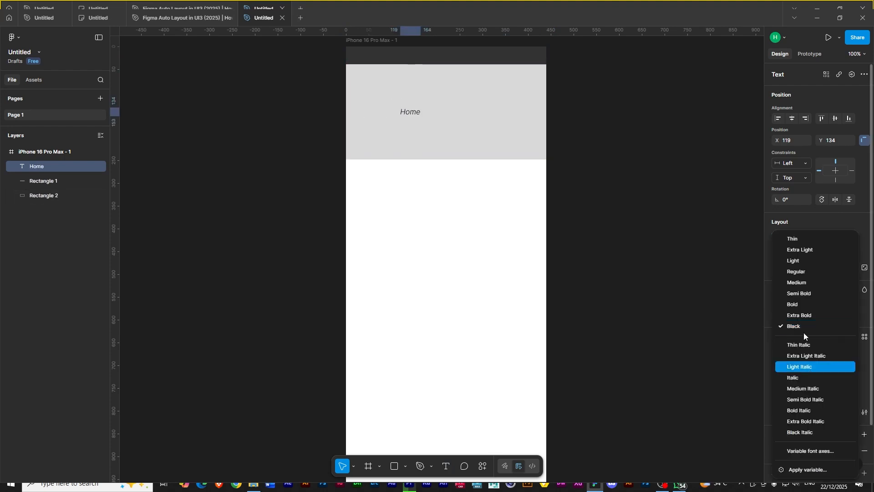
click(797, 260)
drag(411, 112, 428, 59)
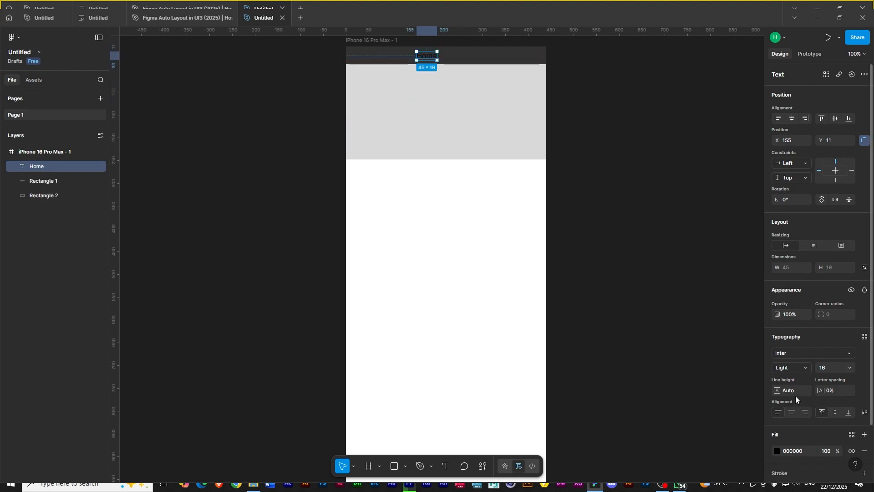
- Change the Home text color to white FFFFFF
click(777, 451)
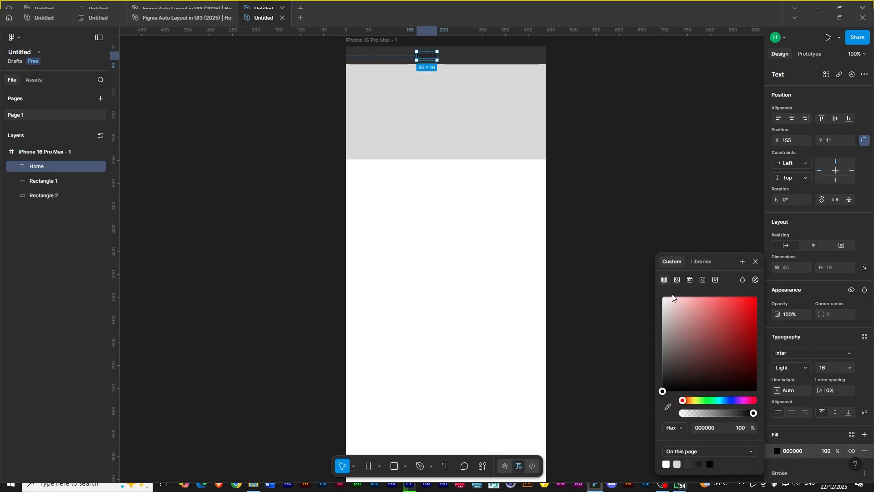
click(665, 298)
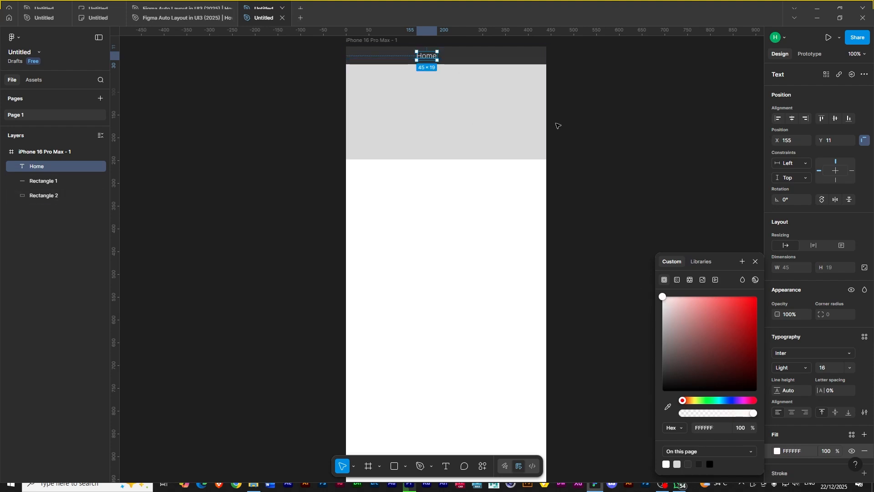
- Set the Home text's font size to 14 px
key(ctrl+plus)
drag(553, 126, 520, 378)
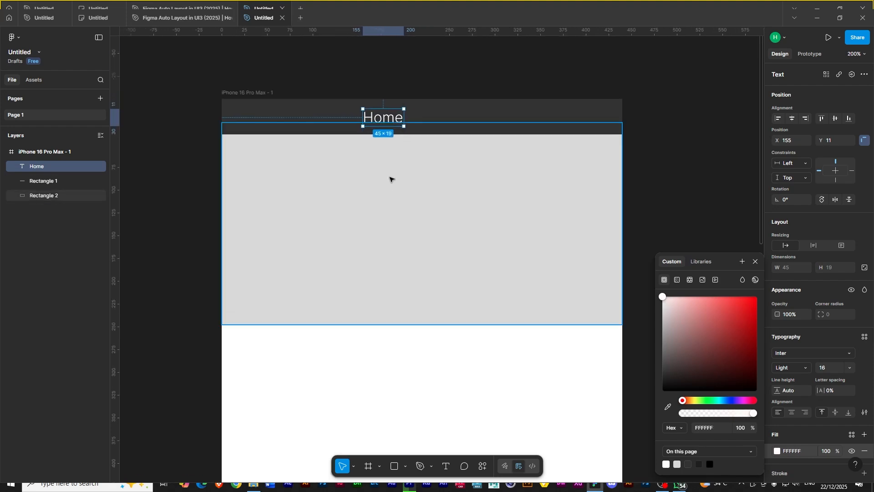
click(849, 369)
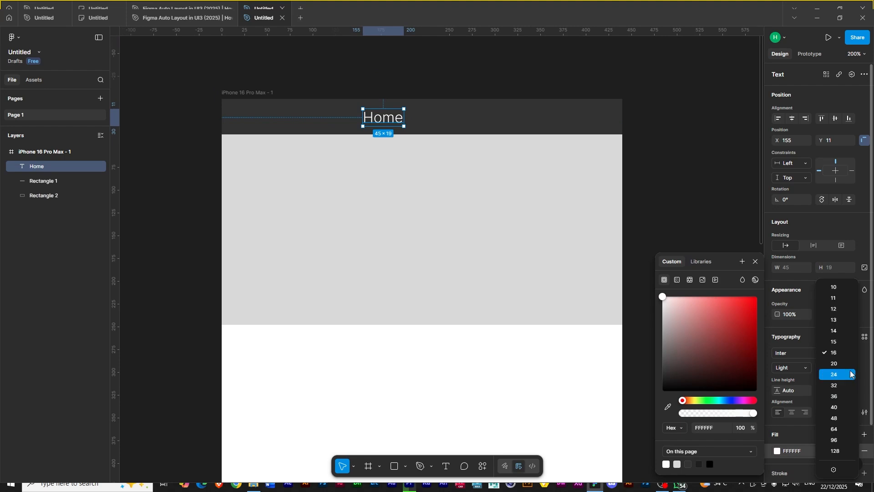
click(850, 370)
click(850, 368)
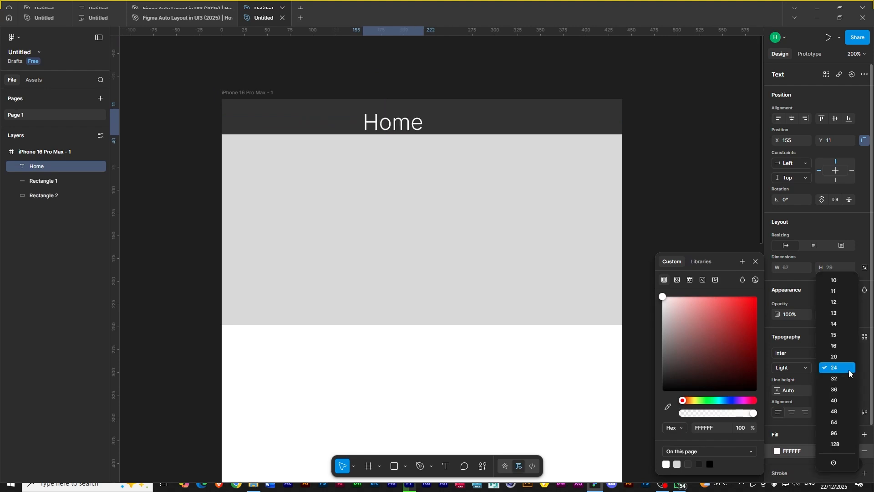
click(837, 323)
- Duplicate the Home text twice to the right to form three navigation labels in the header
drag(382, 117, 487, 123)
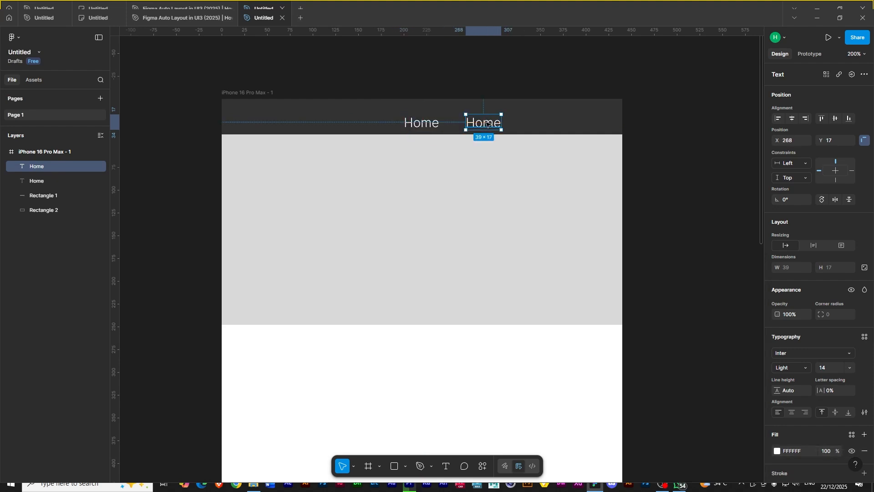
key(ctrl+d)
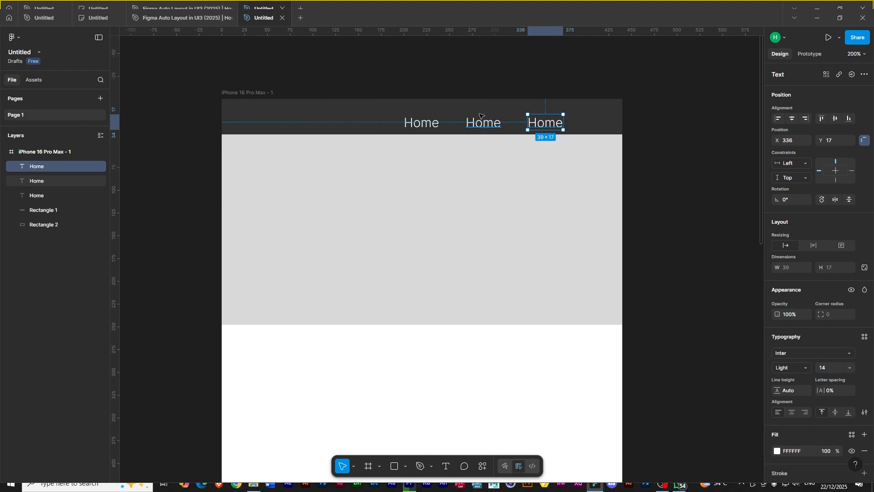
- Rename the middle navigation label to Services
click(479, 125)
double_click(479, 125)
text(About)
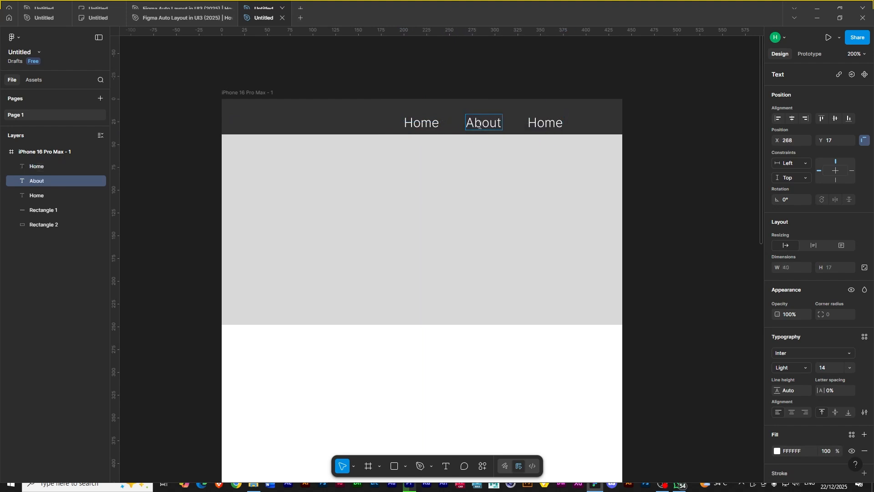
key(BackSpace)
key(BackSpace)
key(BackSpace)
key(BackSpace)
key(BackSpace)
text(Services)
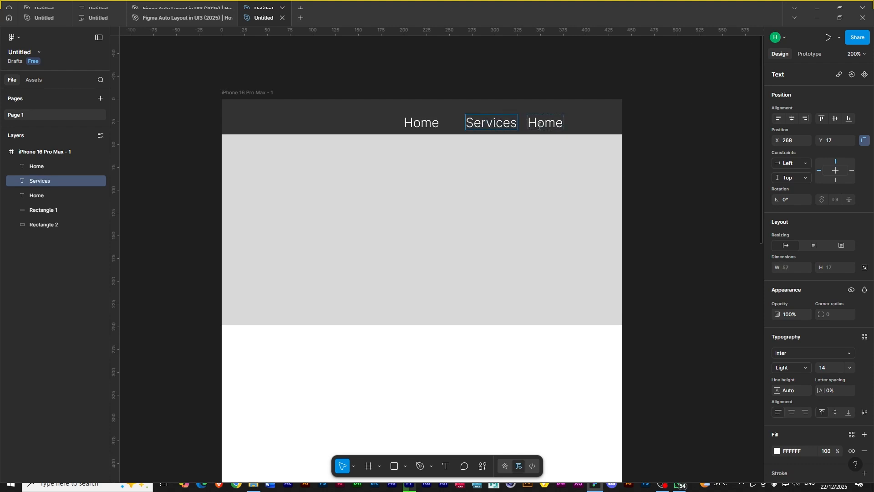
- Replace the third navigation label's text with Contact
double_click(534, 126)
drag(531, 122, 567, 126)
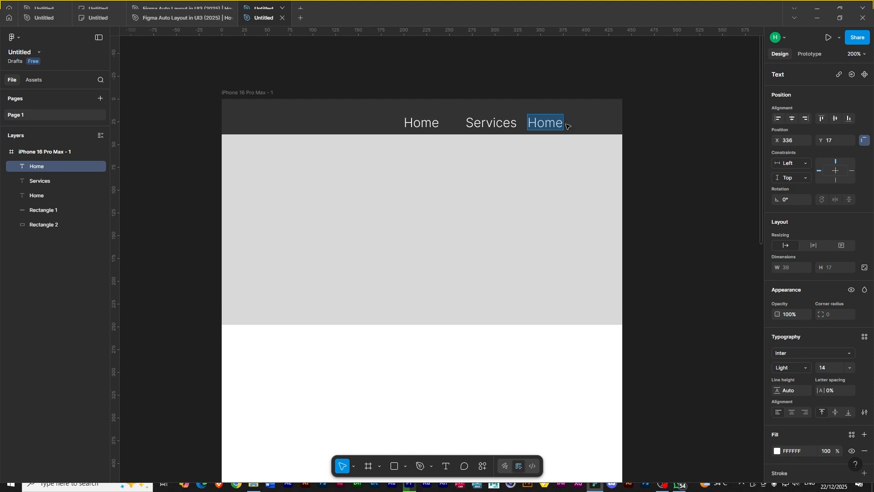
text(Contact)
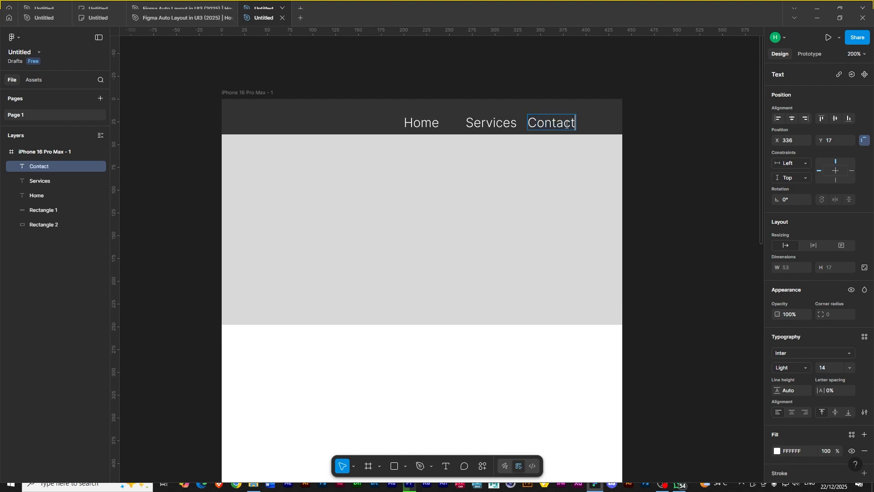
key(Escape)
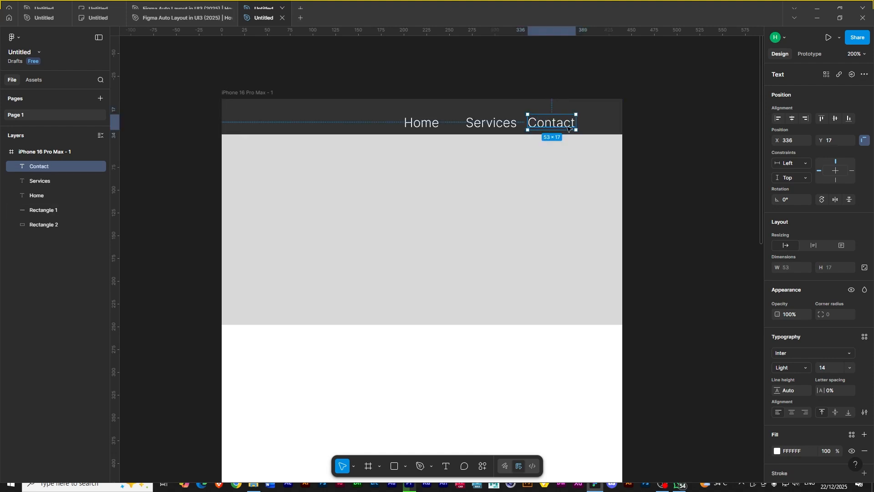
- Select all three navigation labels, distribute their horizontal spacing evenly, and shift the group slightly right
drag(567, 126, 574, 126)
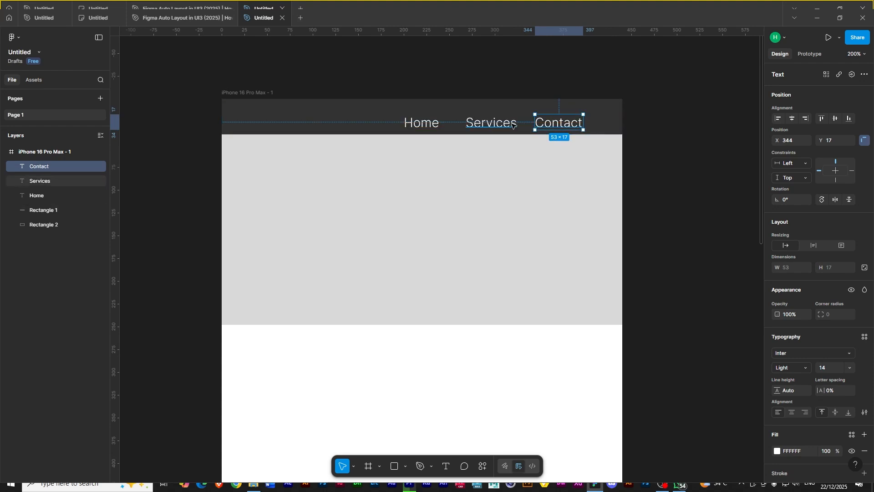
shift+click(496, 123)
shift+click(435, 124)
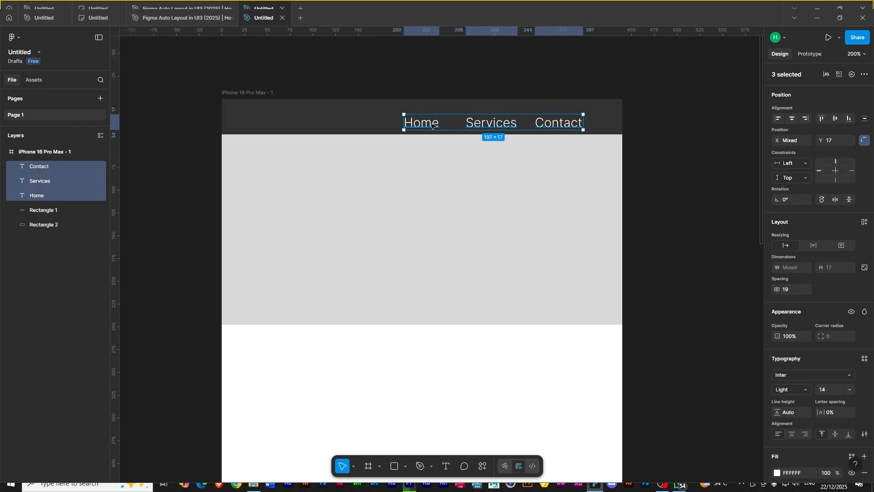
click(865, 118)
click(761, 158)
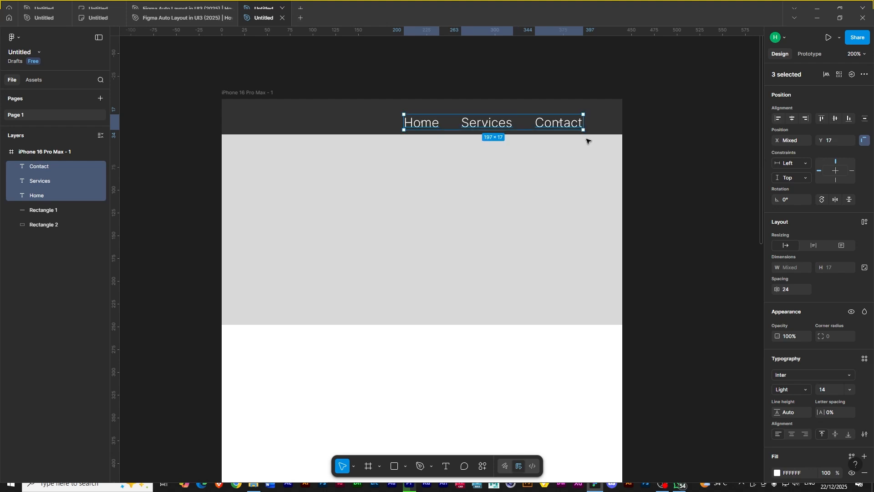
drag(489, 125, 494, 125)
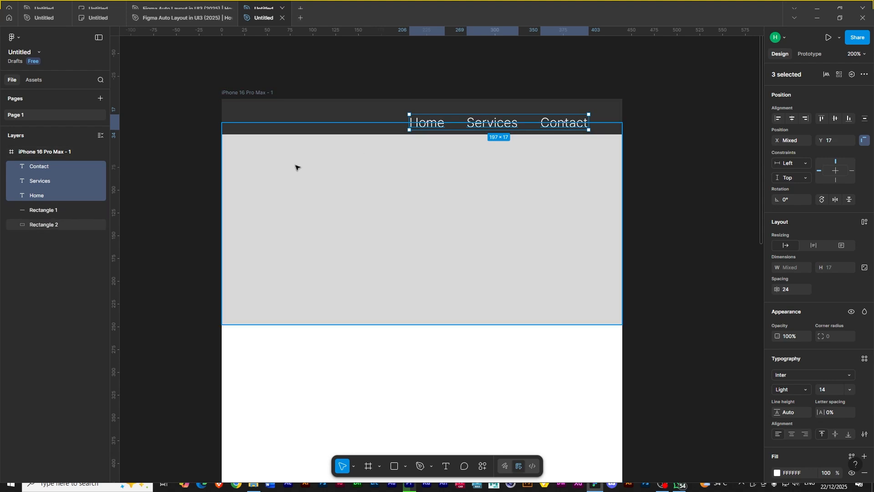
- Move the hero rectangle down so it sits just below the header at Y 34
click(412, 253)
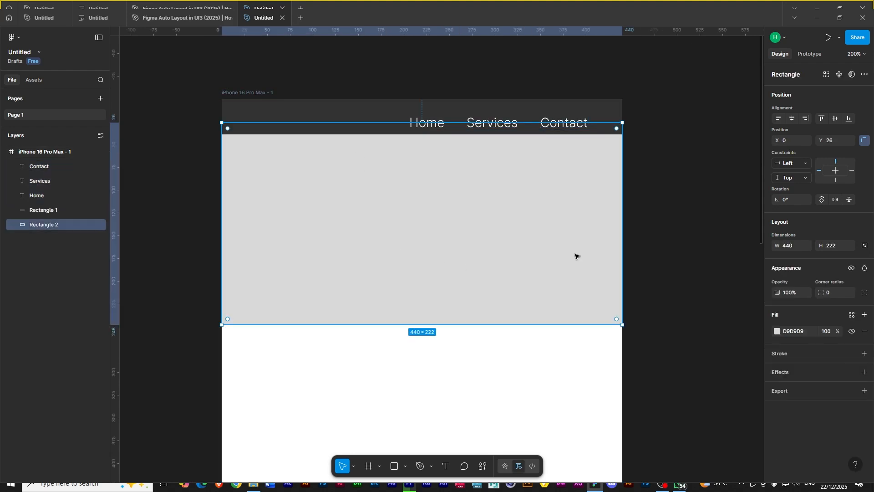
scroll(507, 251, down, 2)
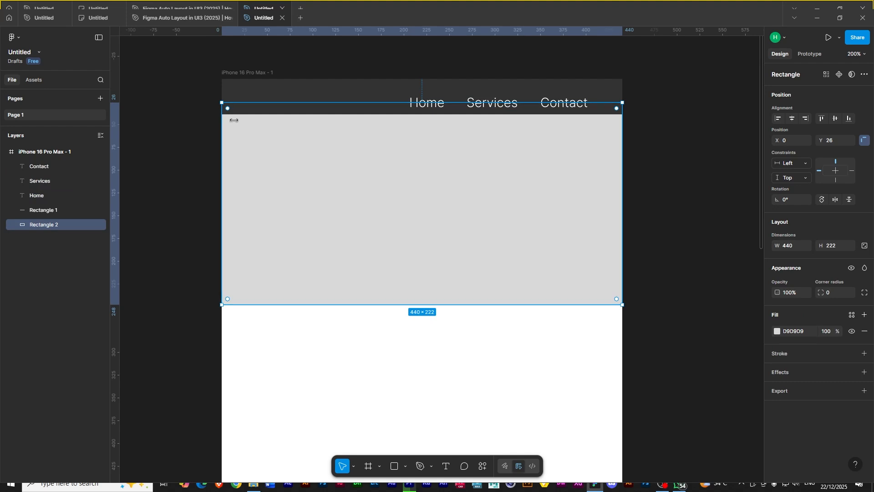
drag(391, 190, 391, 195)
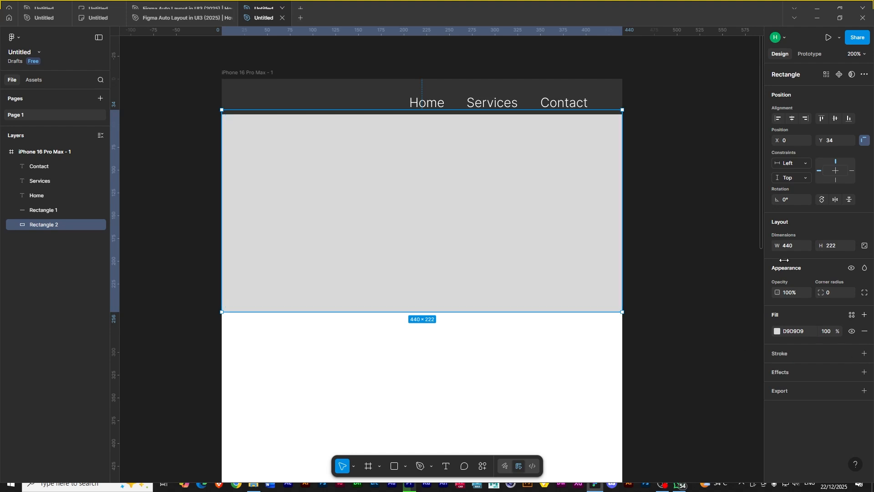
- Fill the hero rectangle with an image of laptops
click(776, 331)
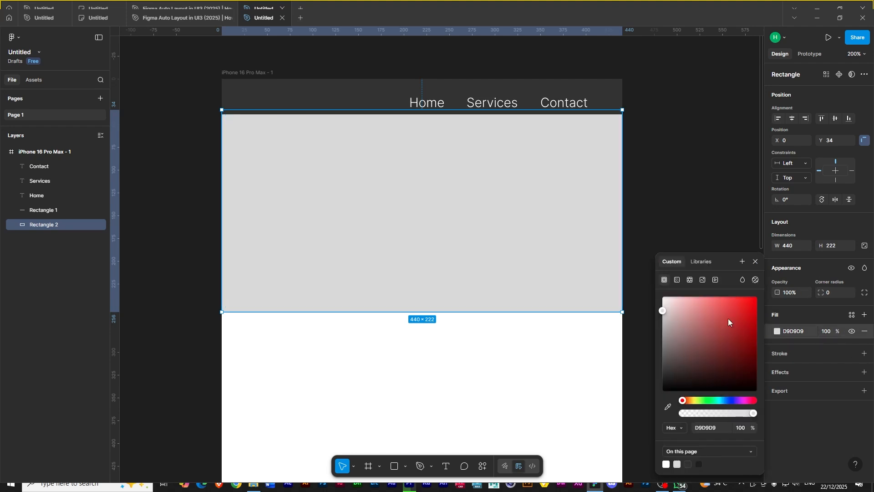
click(702, 280)
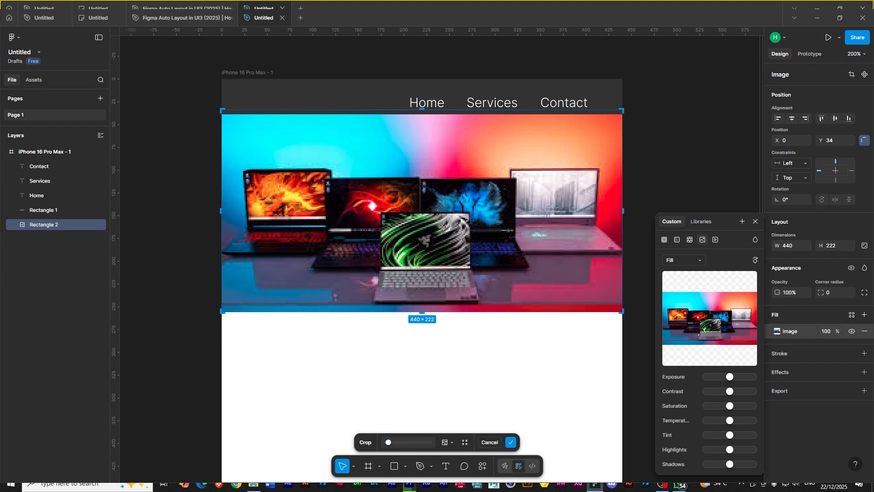
click(546, 377)
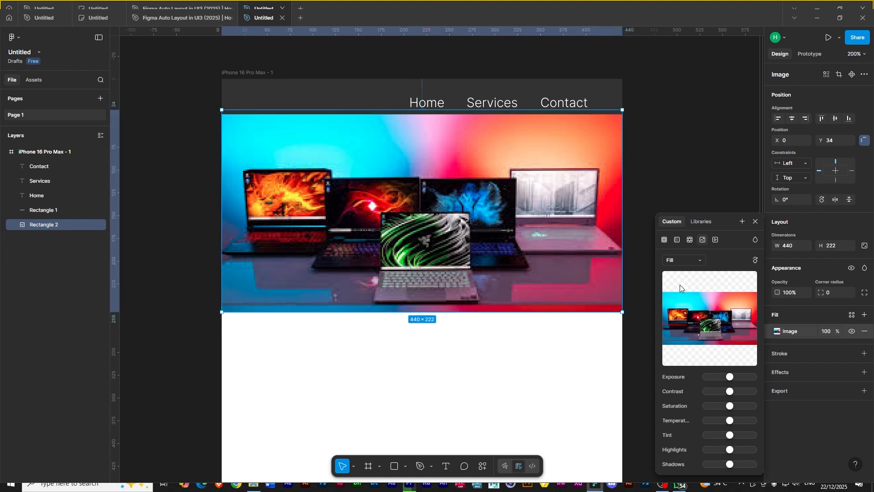
click(755, 221)
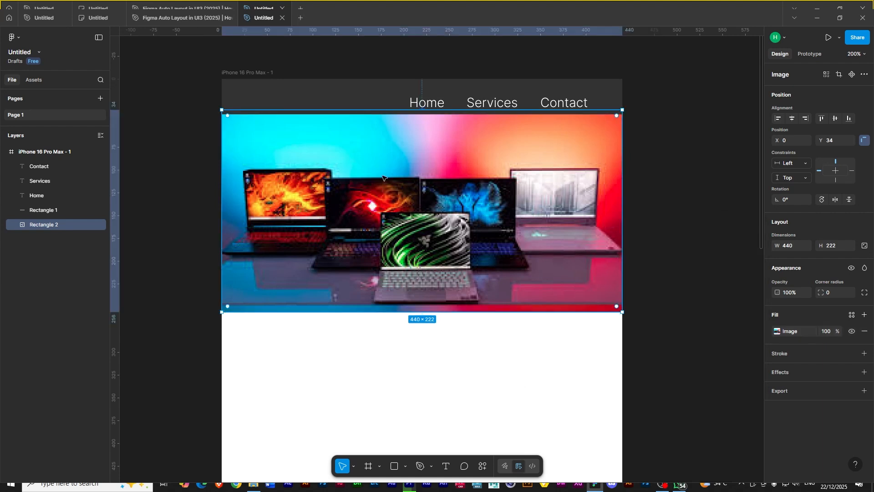
- Duplicate the Home label and place the copy over the middle of the hero image
click(430, 103)
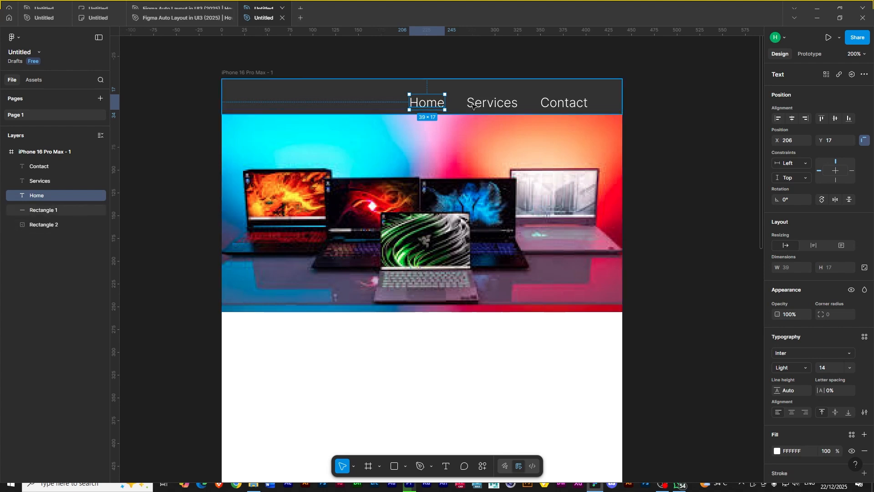
drag(434, 103, 423, 207)
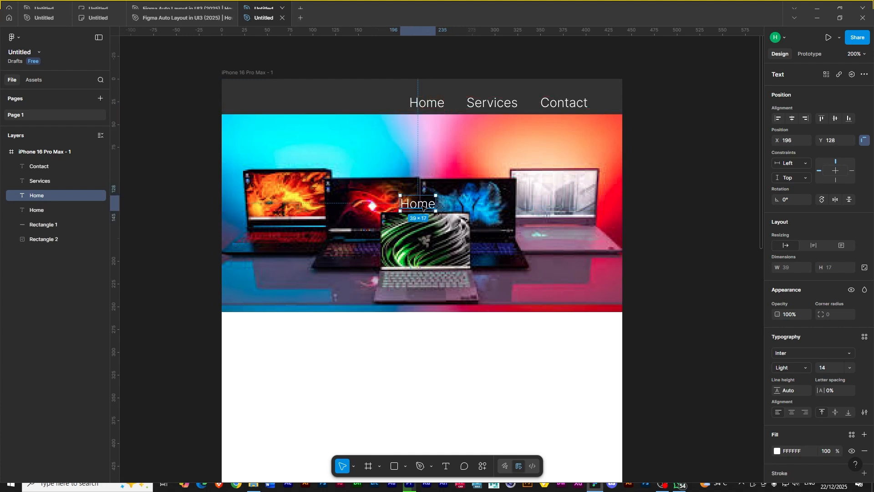
- Set the copied label's font size to 36 and its weight to Black
click(849, 367)
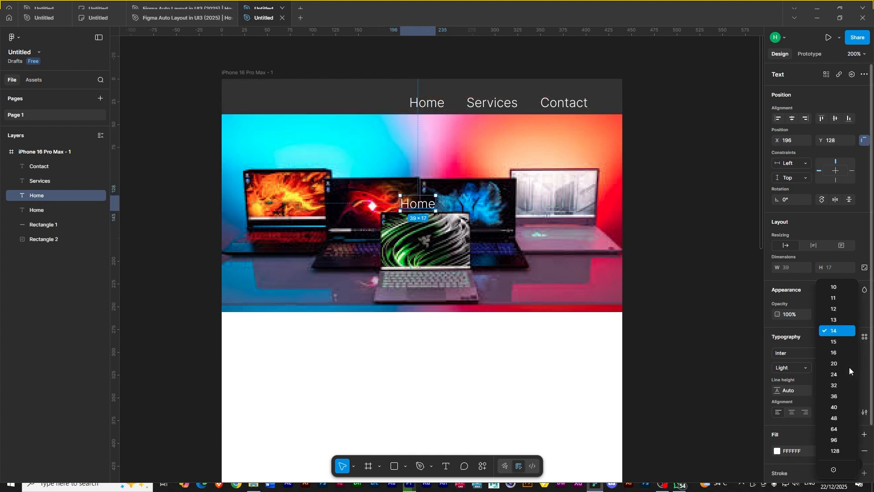
click(841, 396)
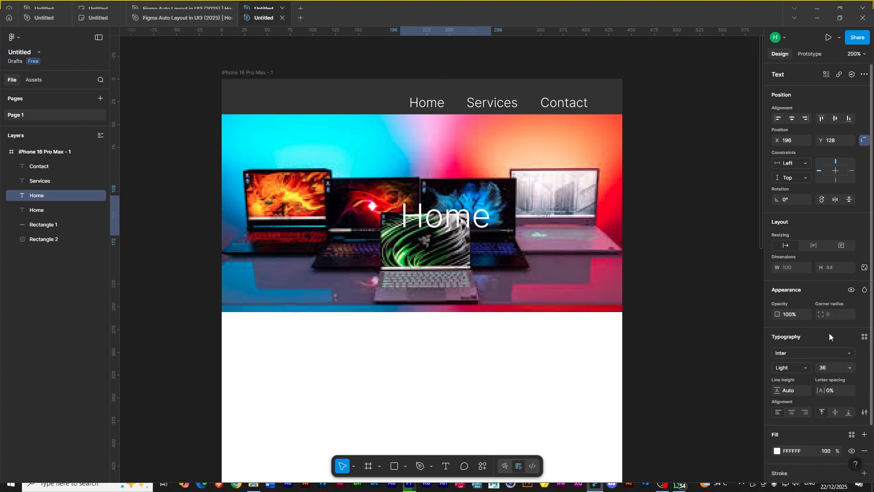
click(803, 367)
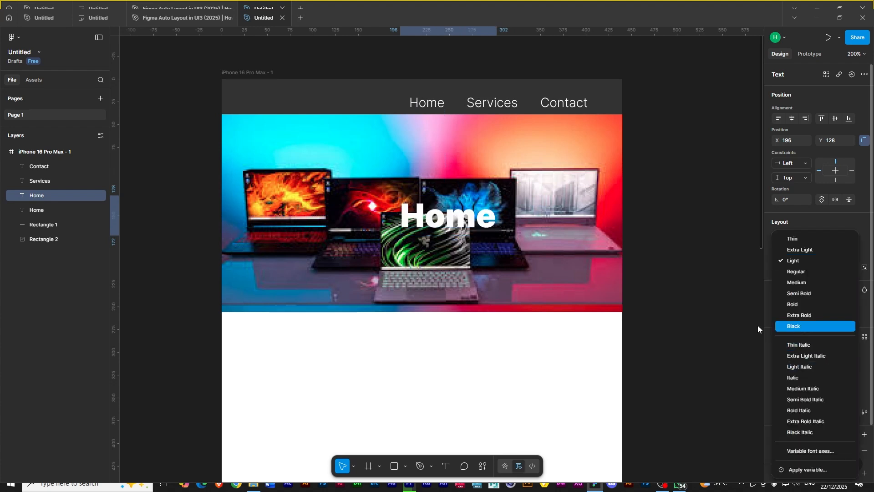
click(796, 325)
- Move the hero label slightly up and change its text to Laptops
drag(451, 224, 426, 204)
double_click(425, 204)
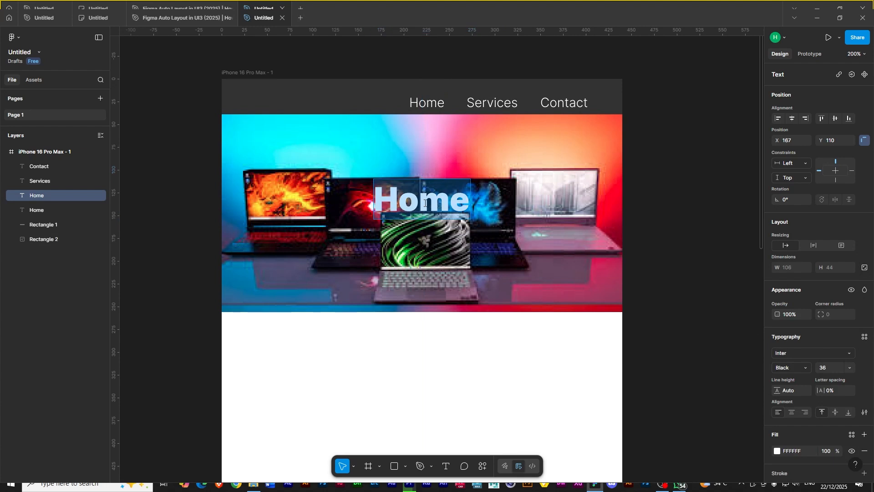
text(Laptops)
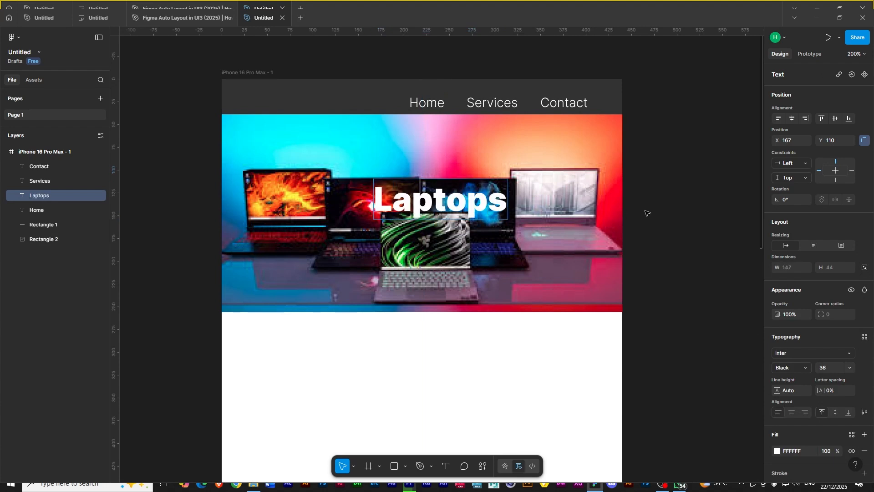
key(Escape)
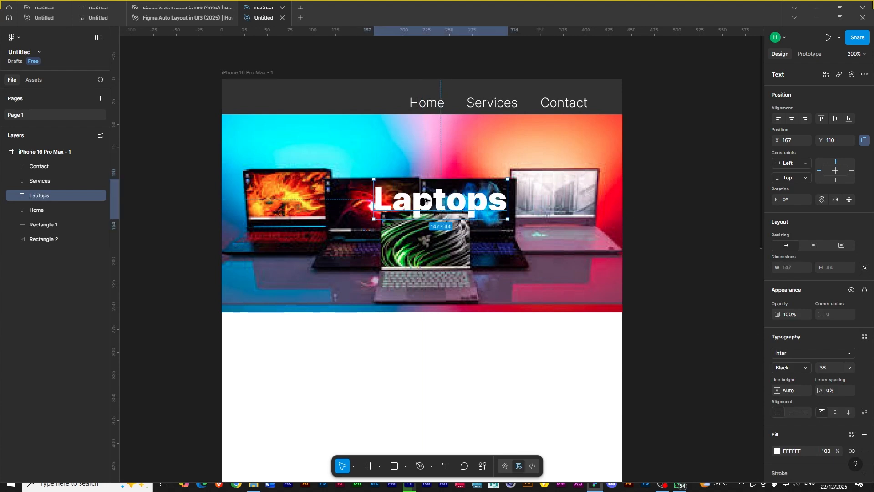
- Center the Laptops heading horizontally within the phone frame
click(793, 119)
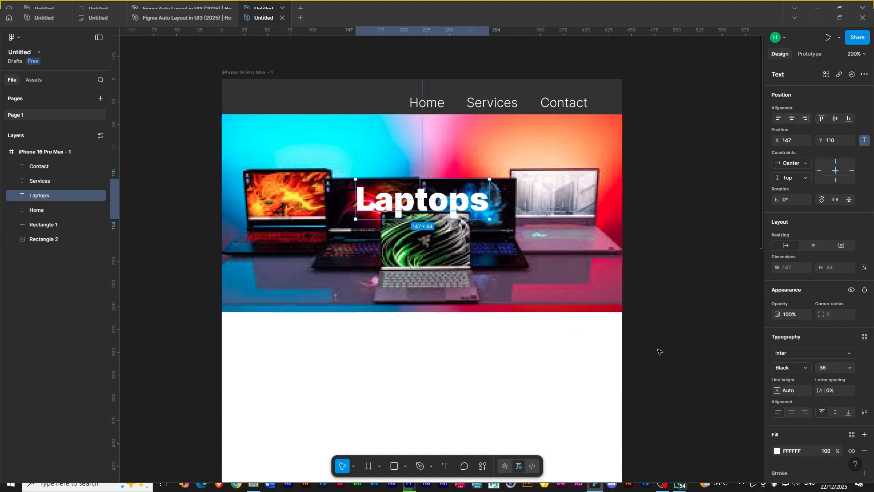
click(280, 187)
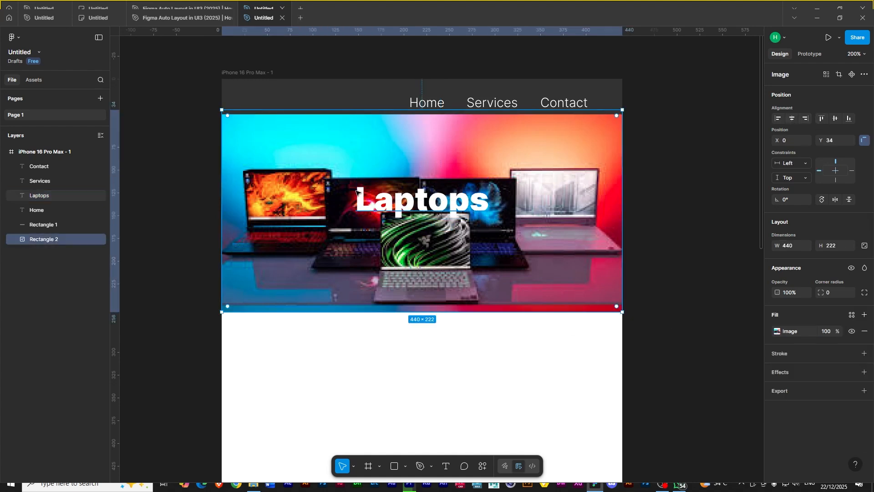
click(384, 203)
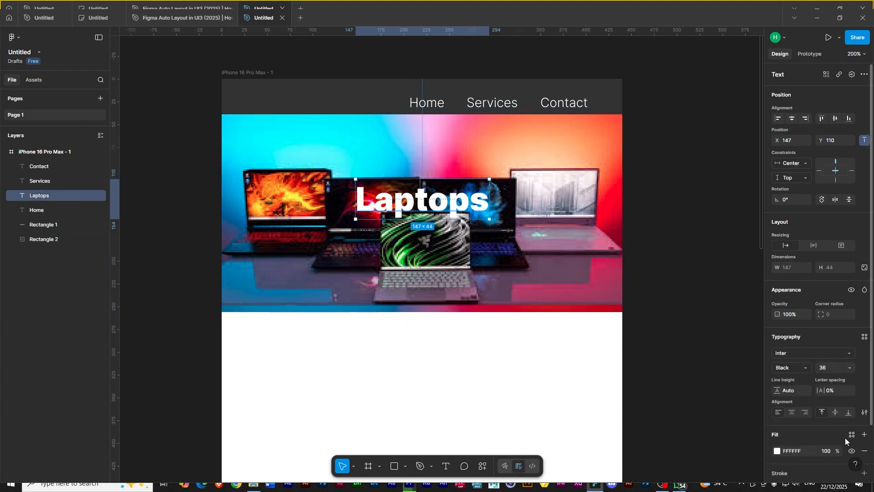
- Add a black drop shadow at 44% opacity to the Laptops heading
scroll(846, 412, down, 2)
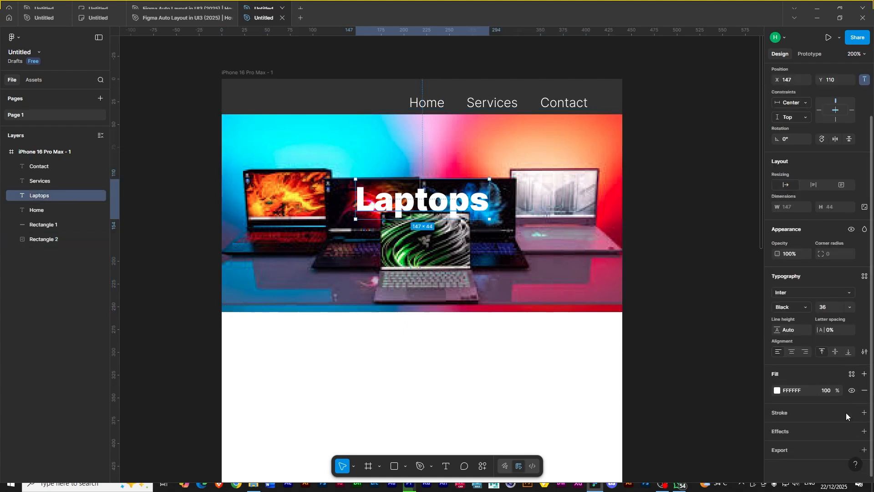
click(865, 431)
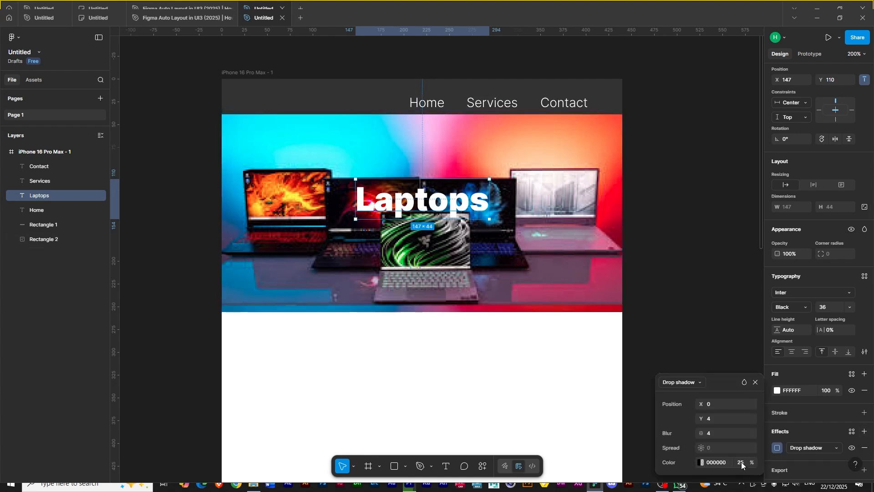
drag(753, 461, 768, 463)
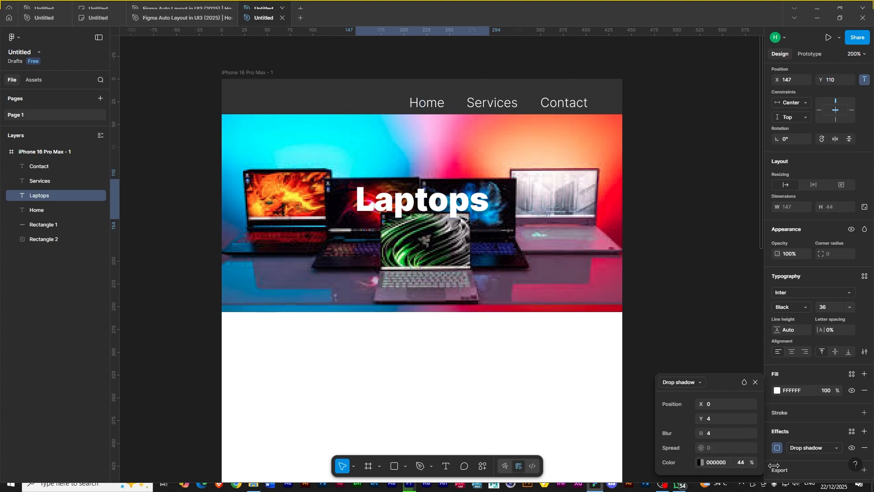
click(673, 278)
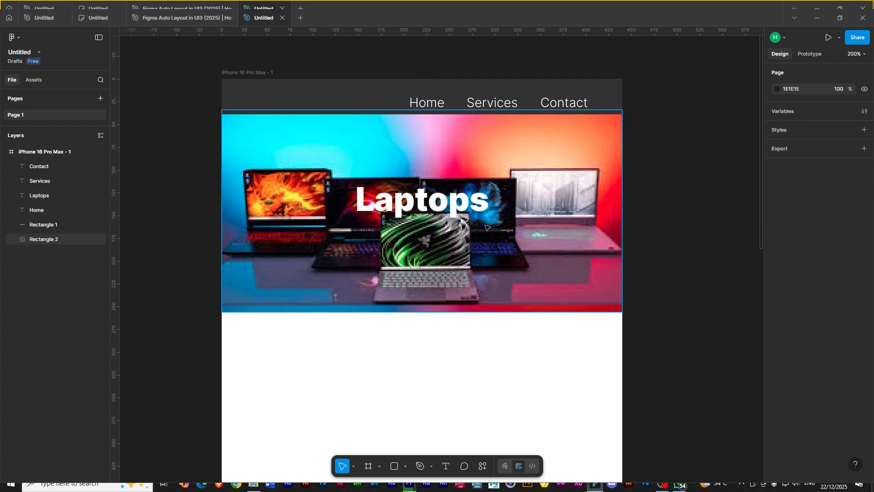
- Select the three navigation labels and set their font size to 12
click(521, 253)
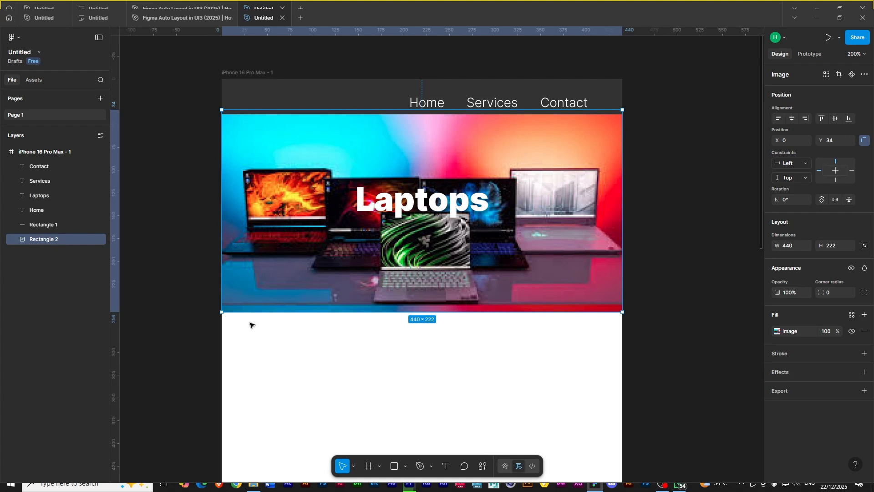
click(441, 101)
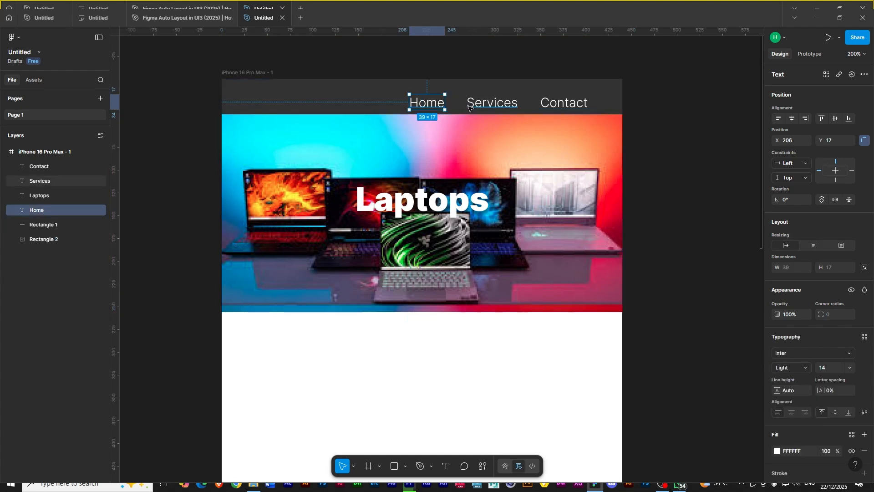
shift+click(477, 106)
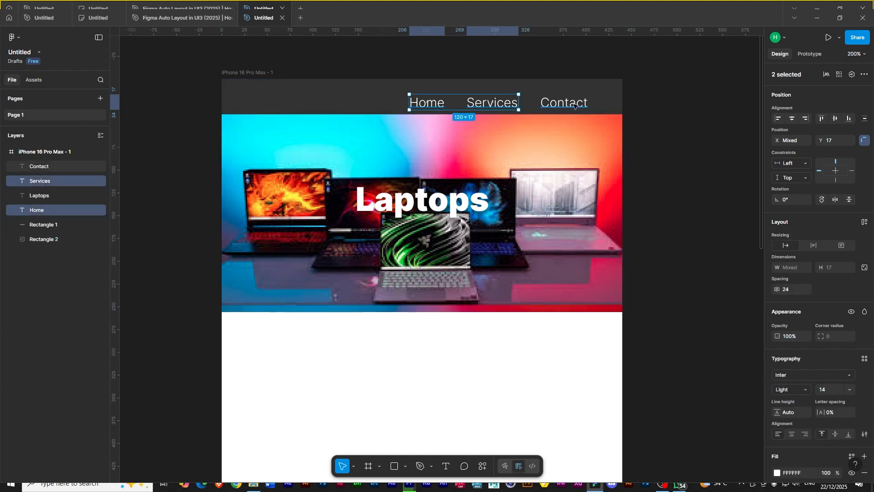
shift+click(574, 107)
click(850, 389)
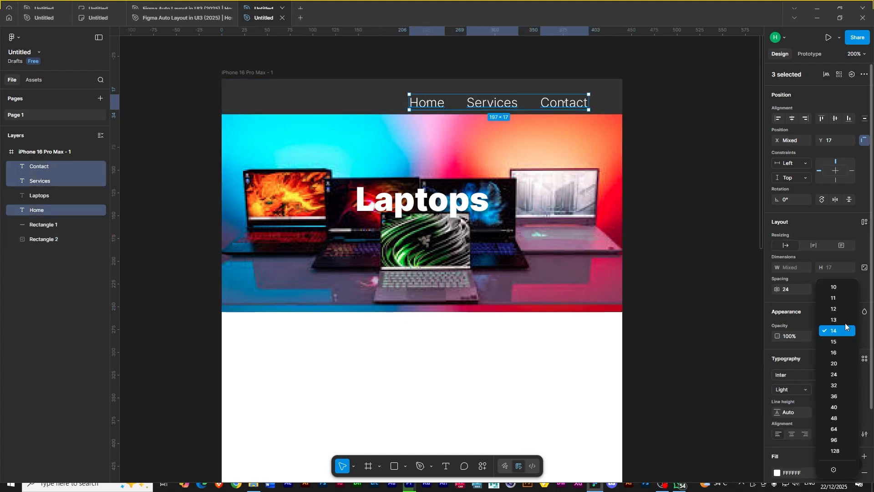
click(840, 307)
- Shift the navigation labels slightly right and distribute their horizontal spacing evenly
drag(496, 103, 513, 101)
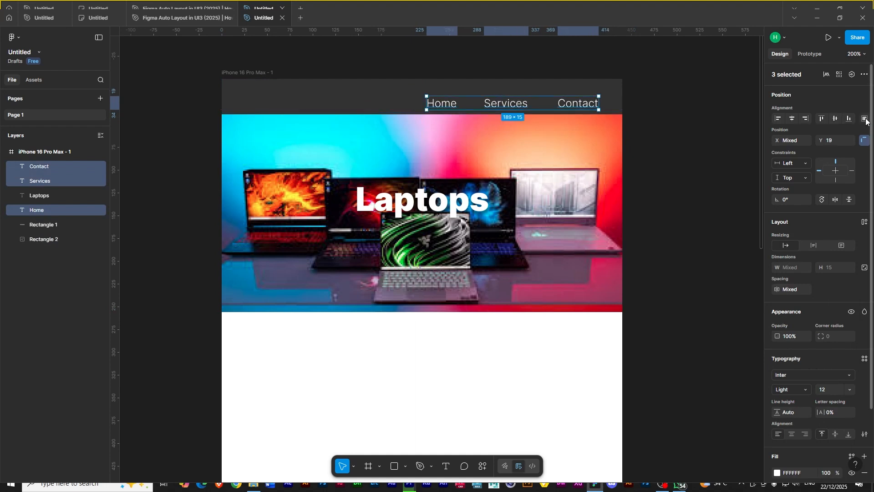
click(866, 121)
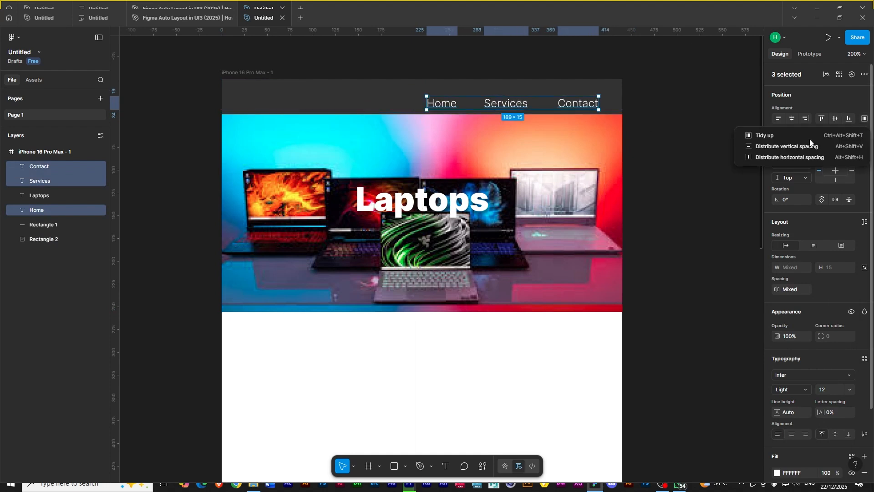
click(768, 157)
- Wrap the Laptops heading and the hero image together in a new frame
scroll(619, 286, down, 1)
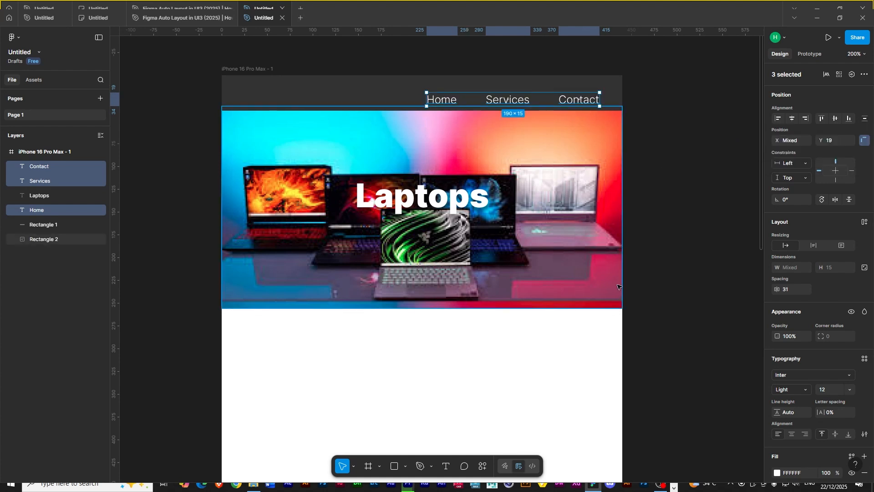
scroll(619, 287, down, 1)
key(ctrl+minus)
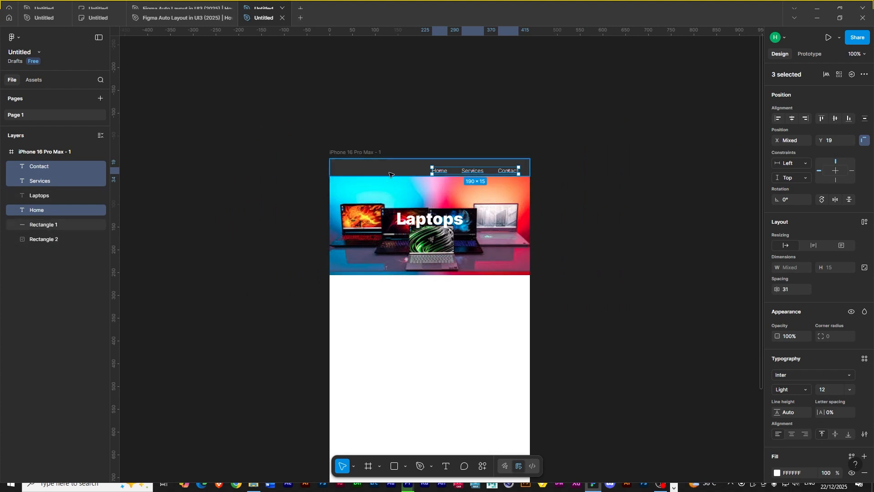
click(608, 340)
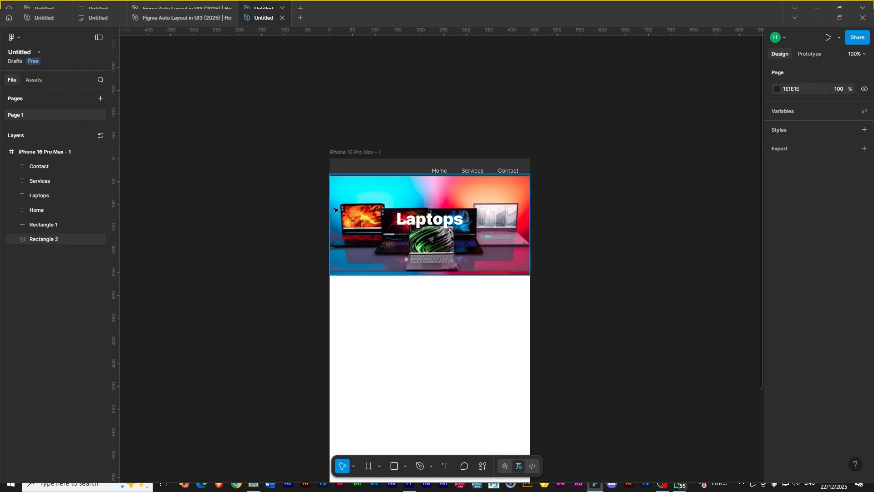
drag(317, 203, 465, 261)
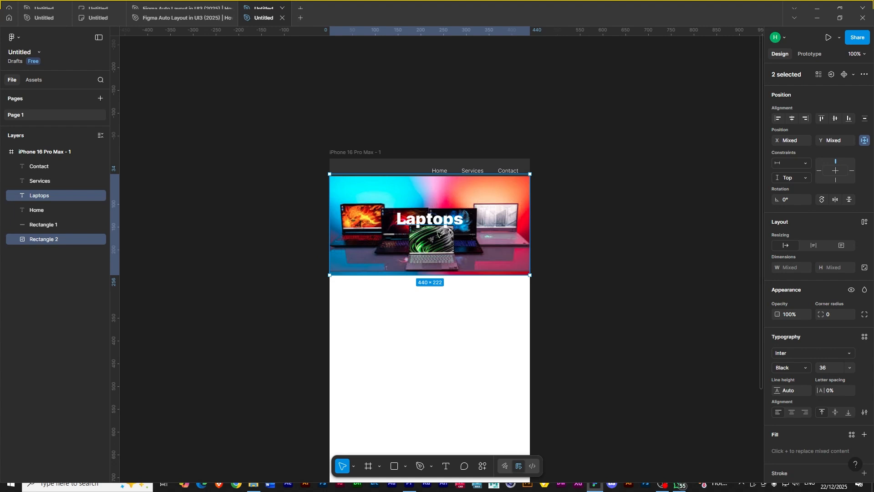
right_click(459, 241)
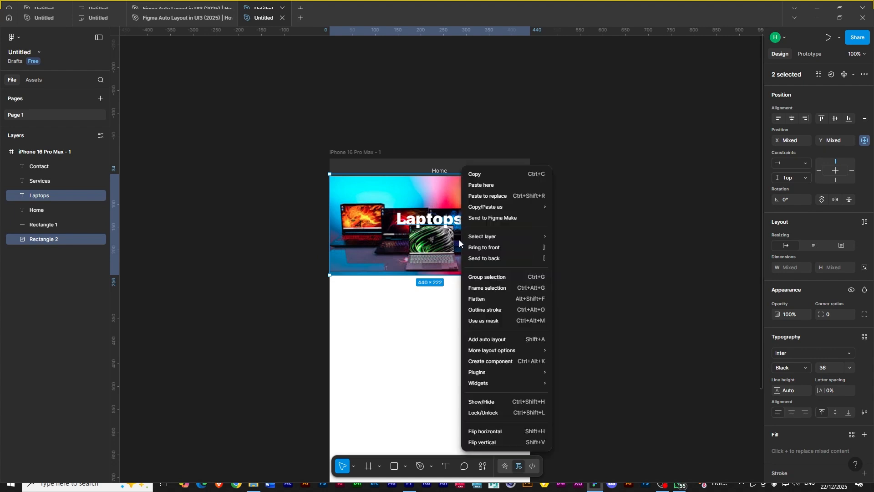
click(486, 288)
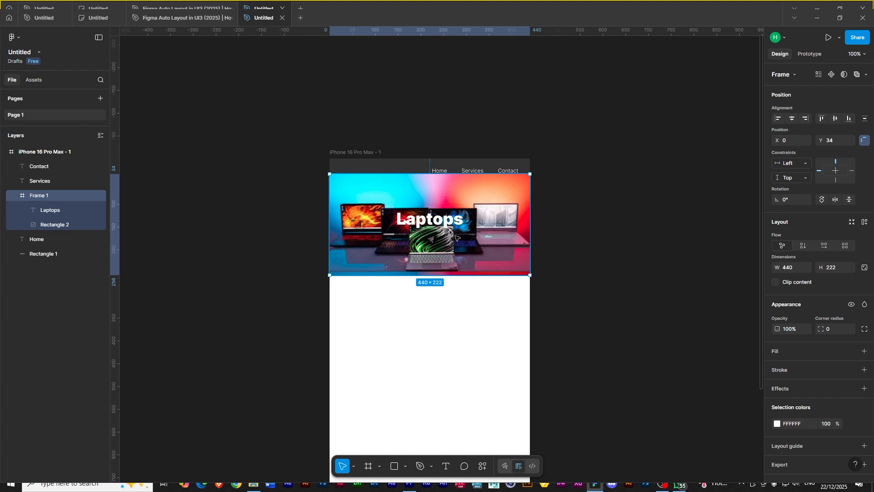
click(13, 197)
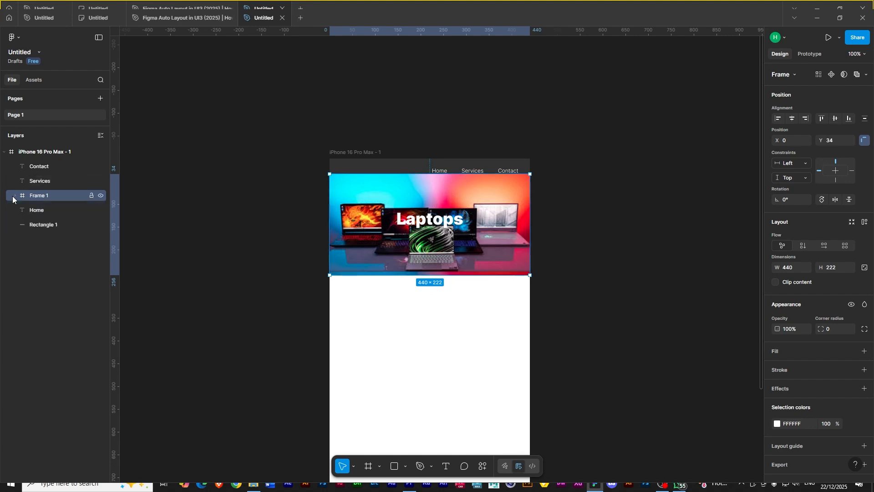
- Rename the new frame containing the hero image and heading as Slide1
double_click(34, 196)
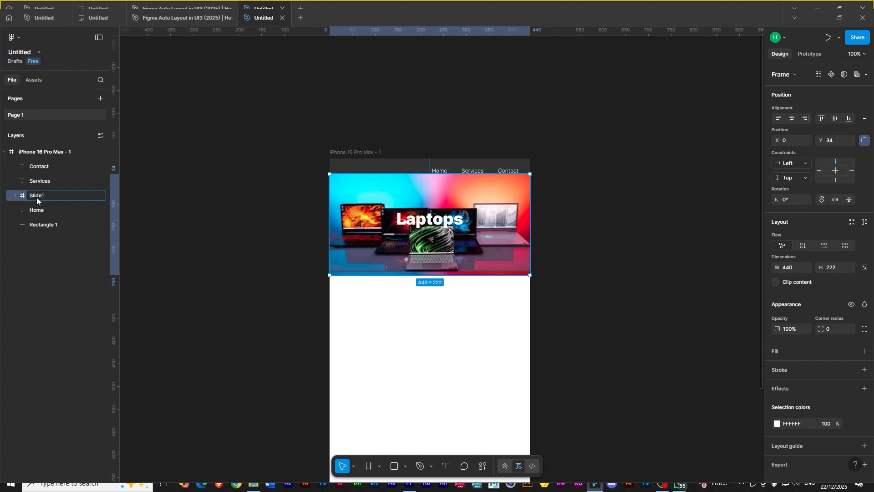
text(Slide1)
key(Return)
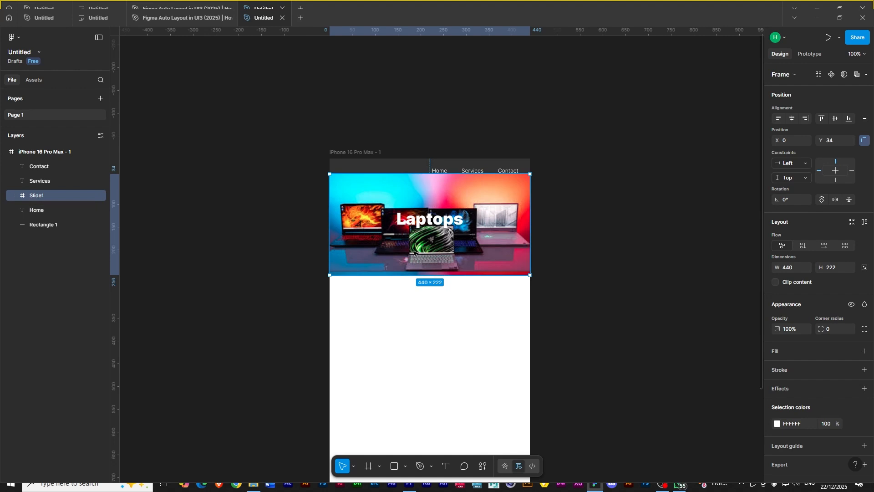
- Move the Slide1 frame out of the phone frame onto the canvas and convert it into a component
drag(393, 244, 638, 263)
drag(610, 380, 449, 350)
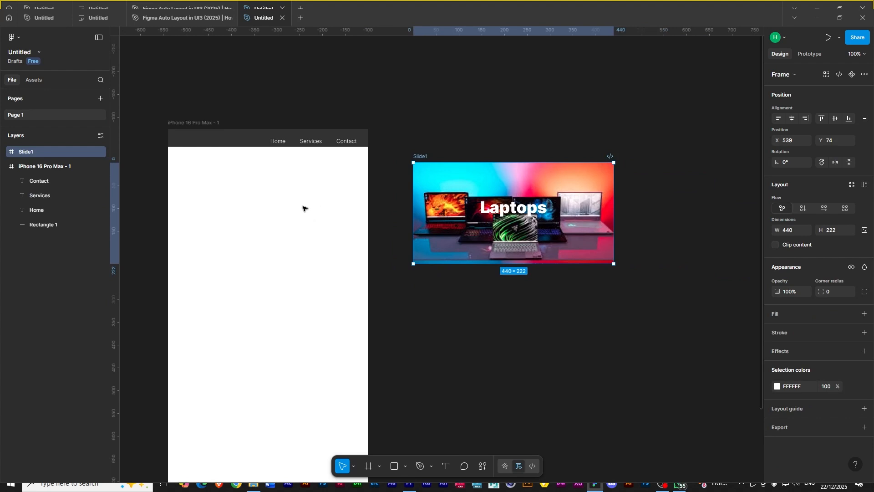
drag(494, 249, 548, 252)
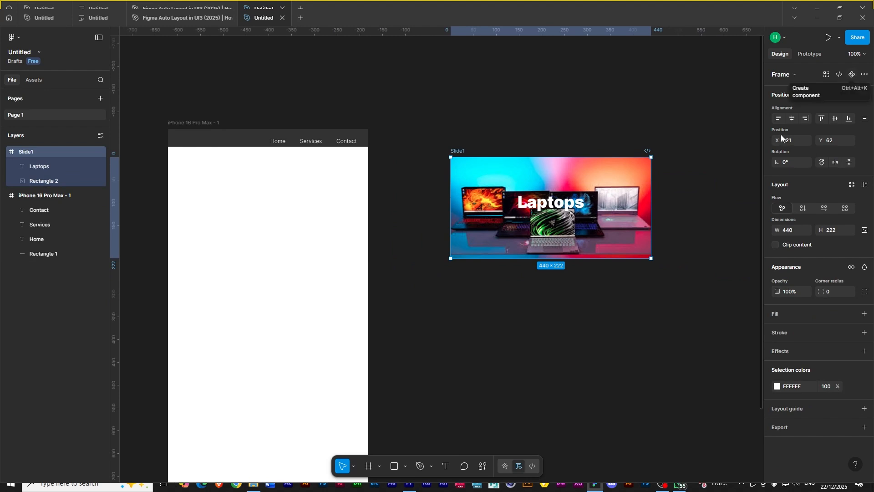
click(853, 76)
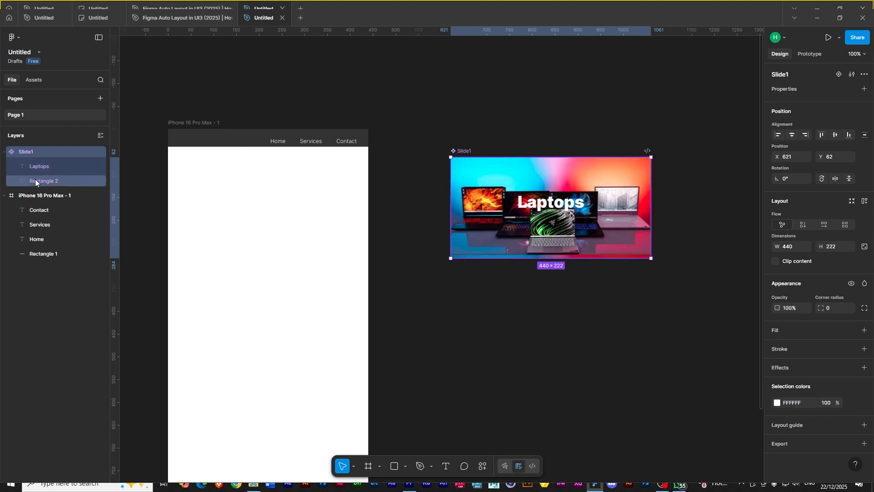
- Place an instance of the Slide1 component into the phone frame below the header bar
click(35, 80)
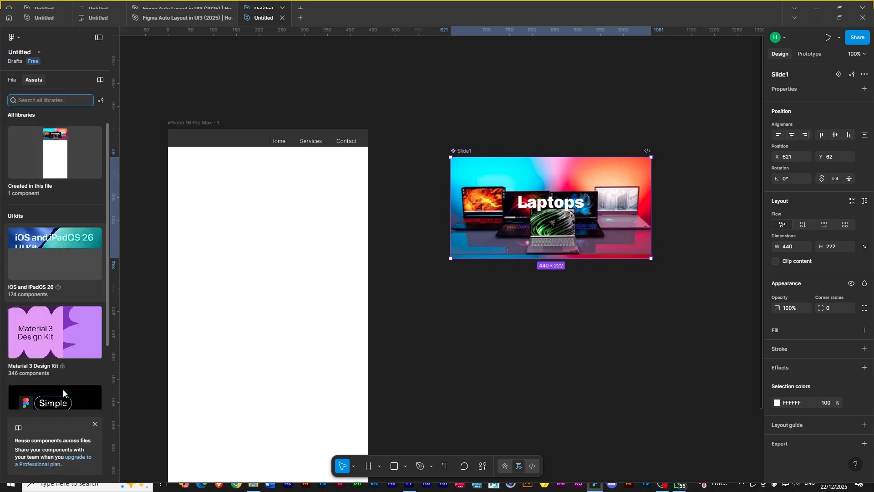
click(31, 193)
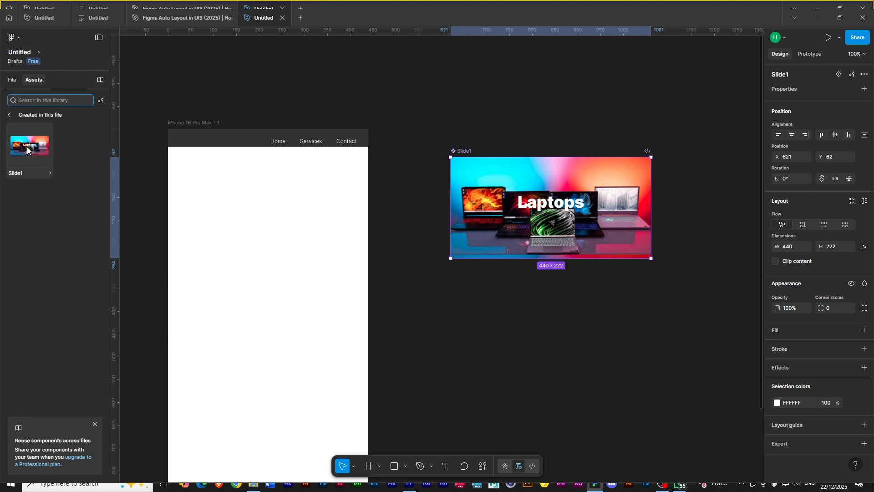
drag(24, 145, 244, 192)
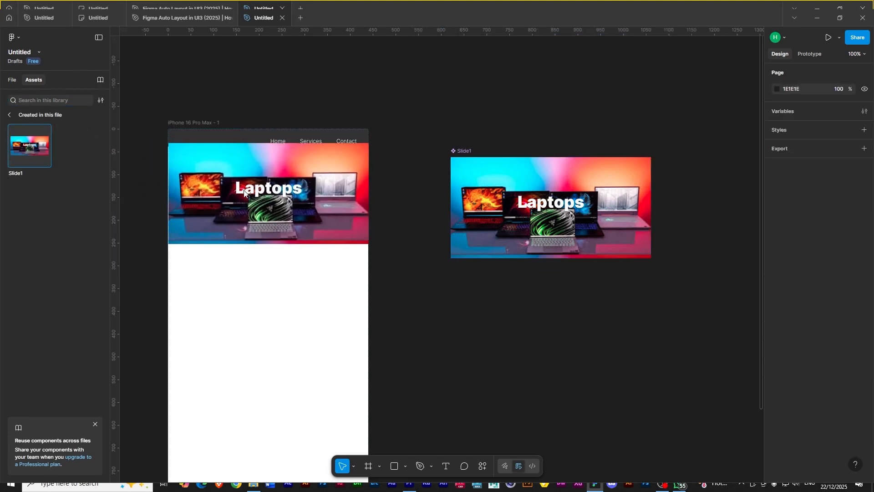
click(244, 192)
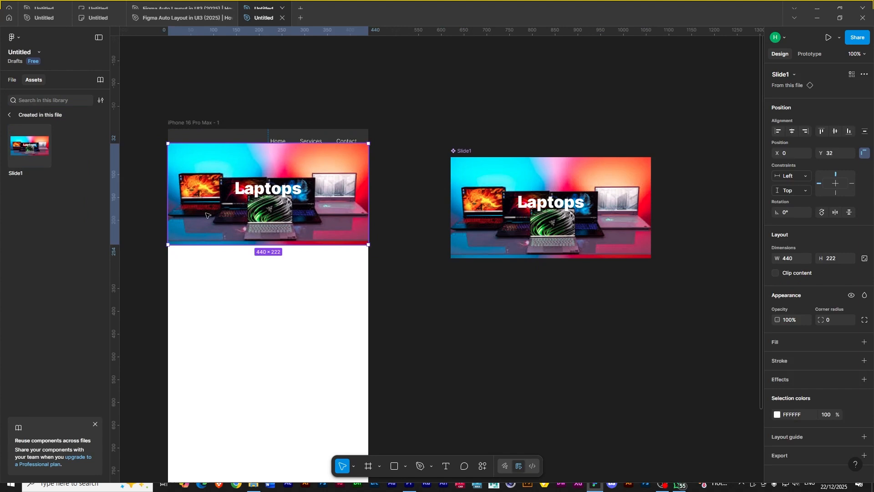
- Reorder the Slide1 instance layer to the bottom of the phone frame's layer stack
click(13, 81)
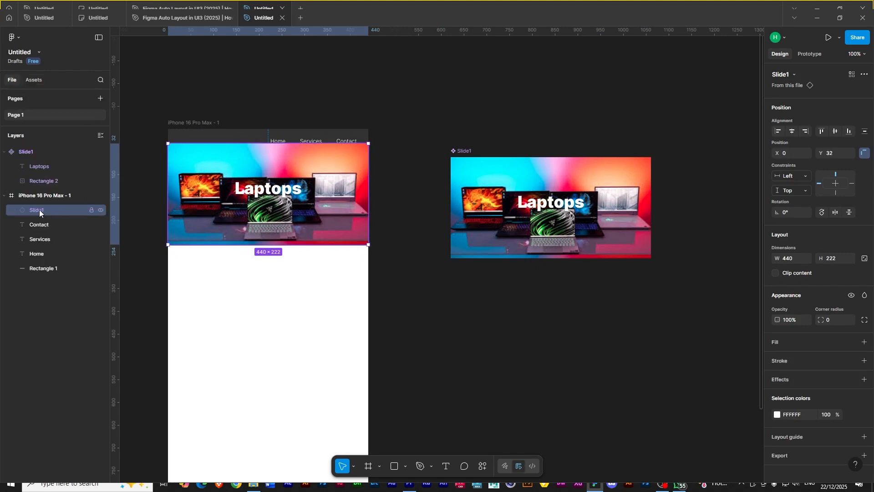
drag(36, 210, 35, 274)
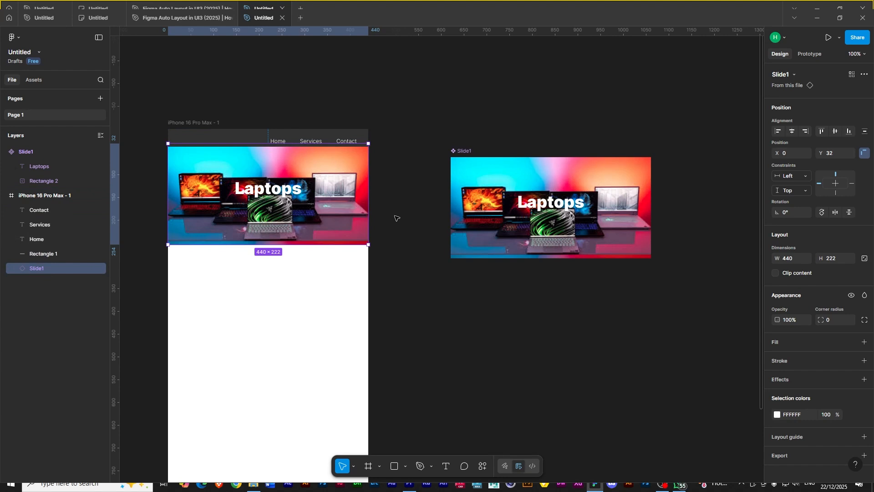
- Wrap the header bar and three navigation labels in a new frame named Nav
click(382, 195)
drag(267, 116, 353, 143)
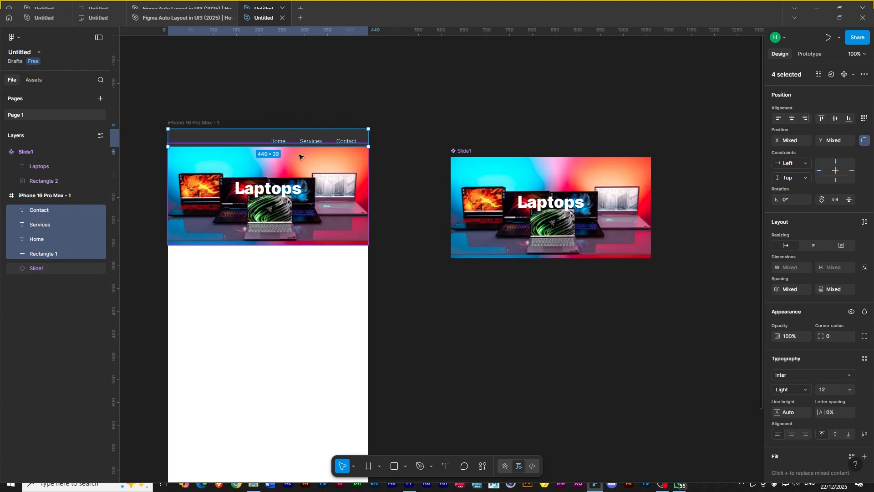
right_click(327, 136)
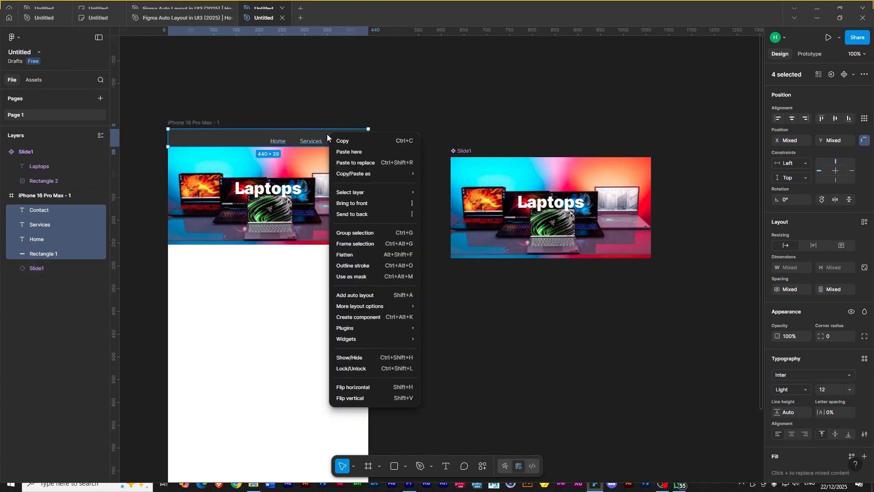
click(348, 243)
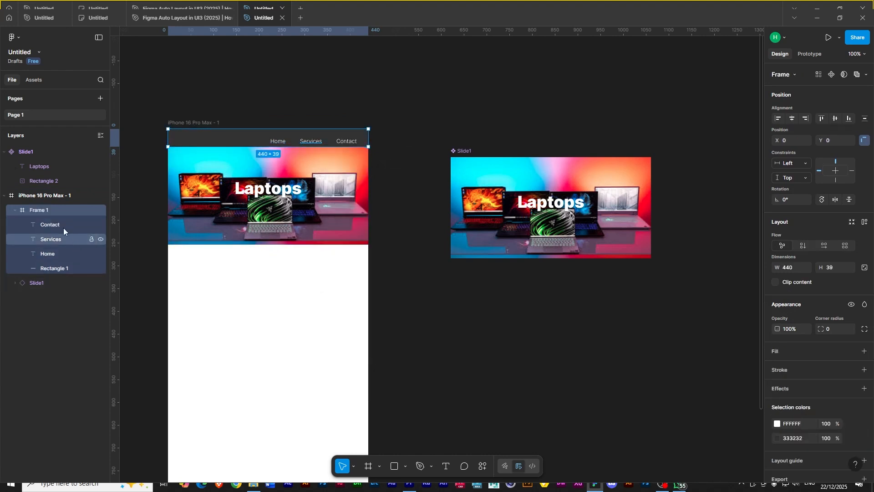
click(14, 209)
double_click(35, 209)
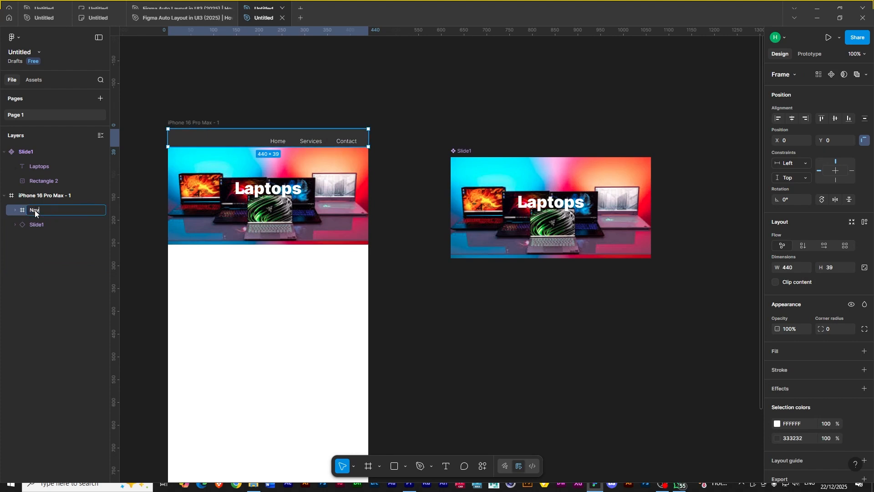
text(Nav)
key(Return)
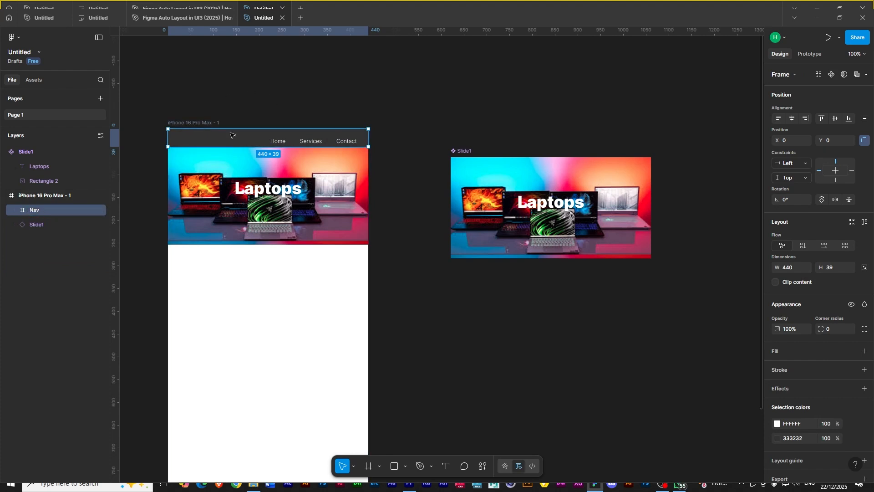
- Reposition the Slide1 main component on the canvas and add two new variants to it
click(410, 326)
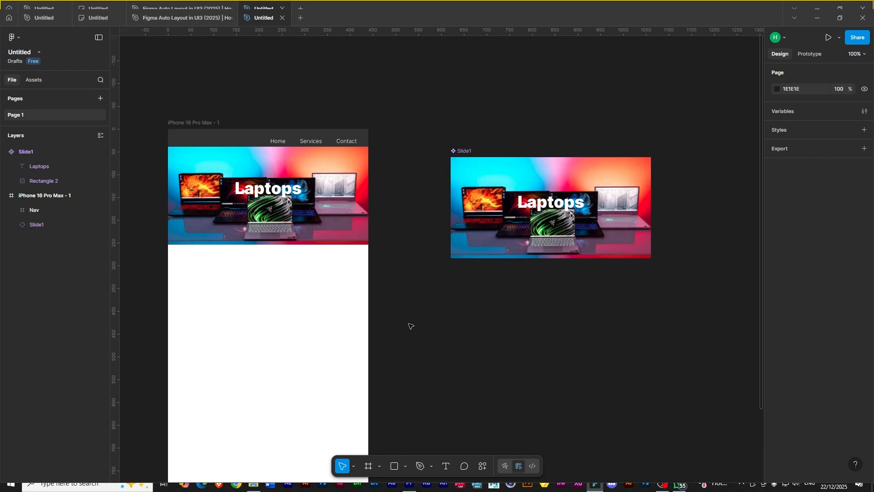
click(519, 180)
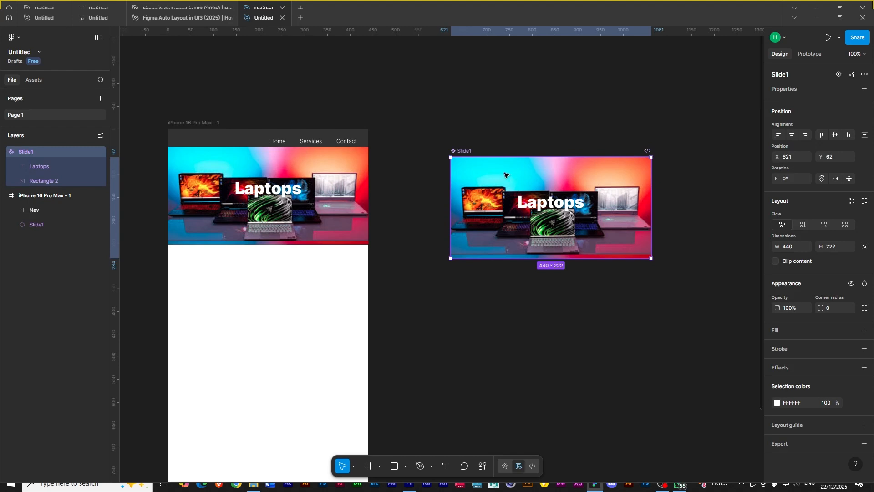
drag(613, 301, 504, 253)
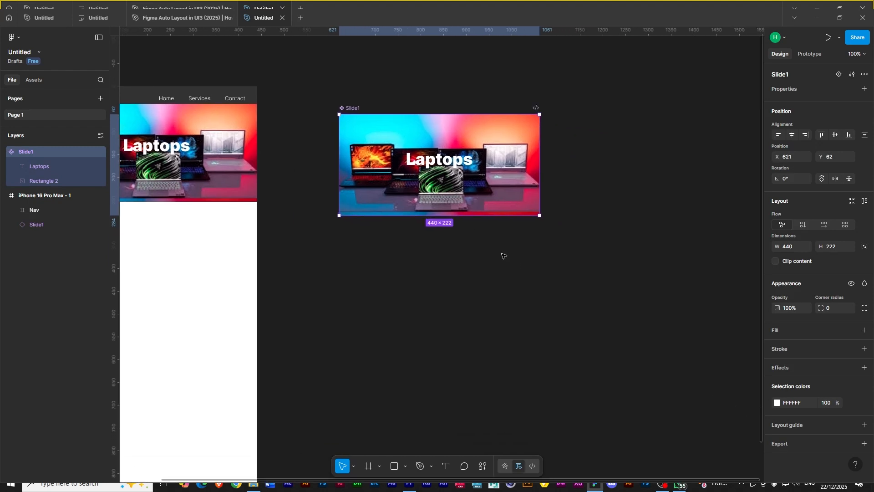
drag(419, 137, 483, 125)
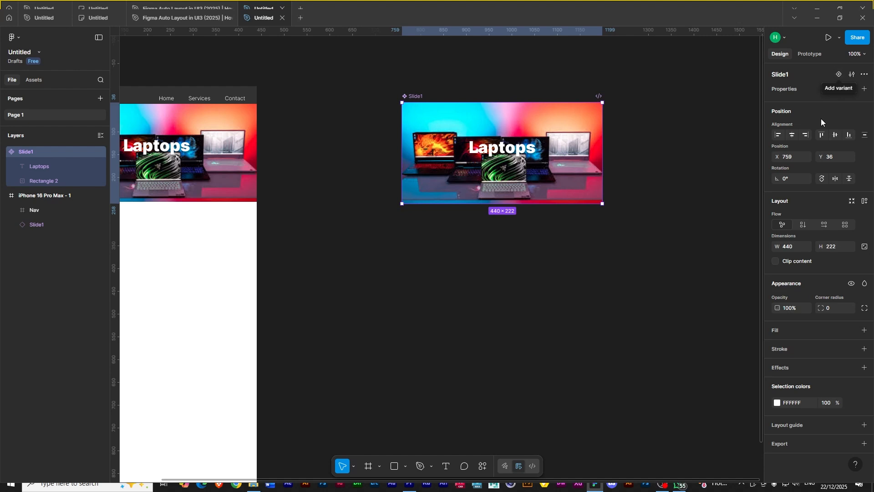
click(839, 75)
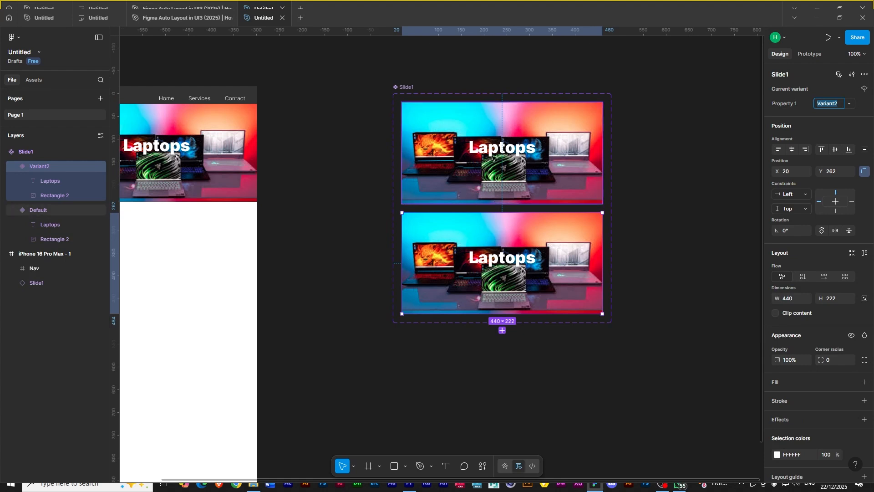
click(503, 330)
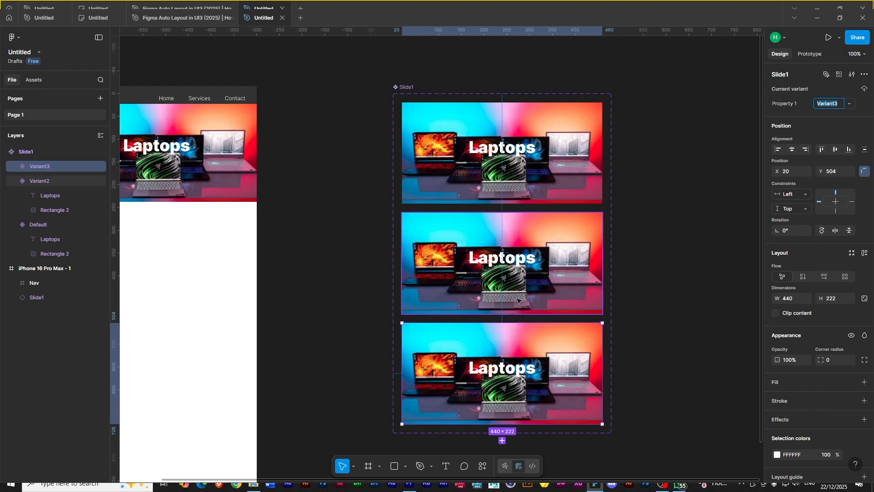
- Inspect the Slide1 component's three variants and its details in the assets library
scroll(510, 280, down, 1)
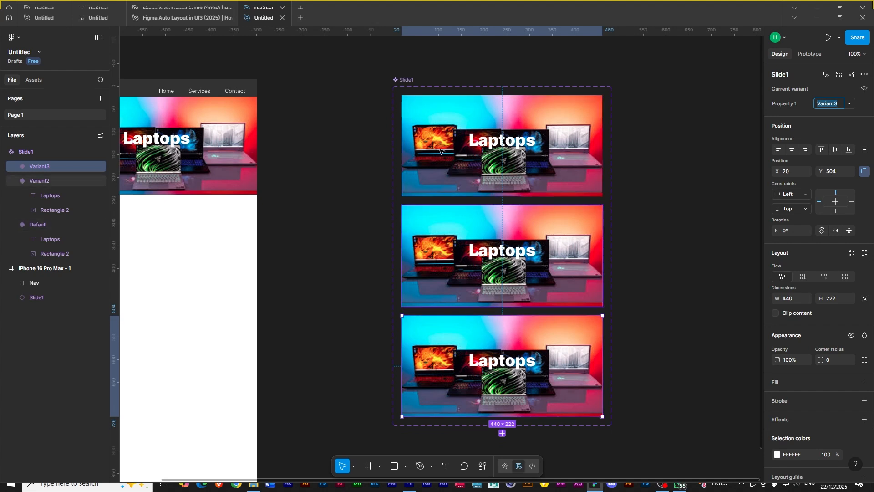
click(474, 135)
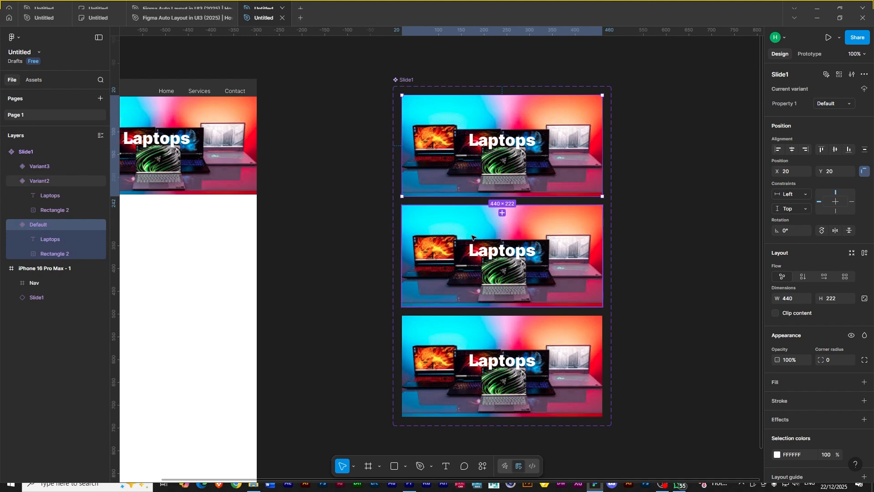
click(484, 355)
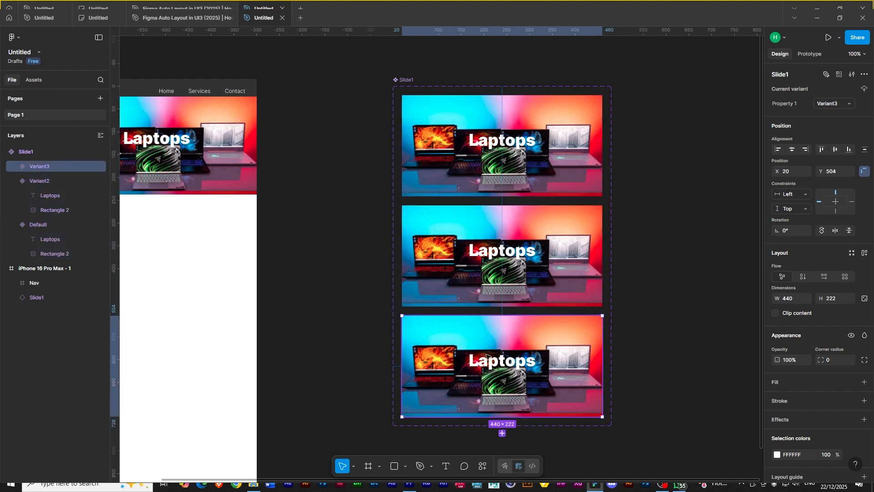
click(34, 81)
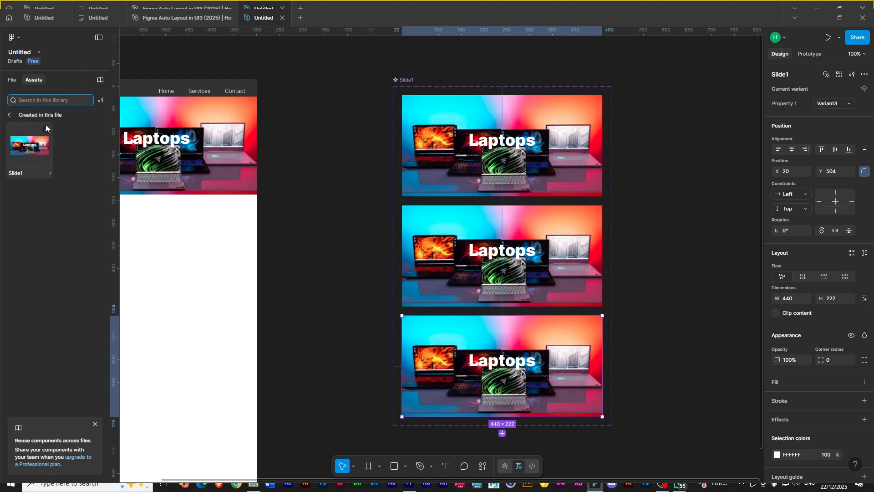
click(50, 173)
click(50, 174)
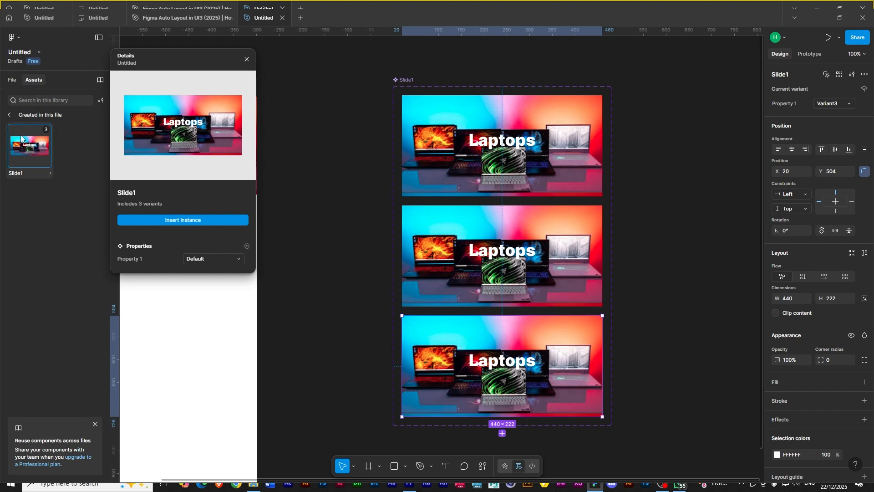
click(9, 115)
click(12, 80)
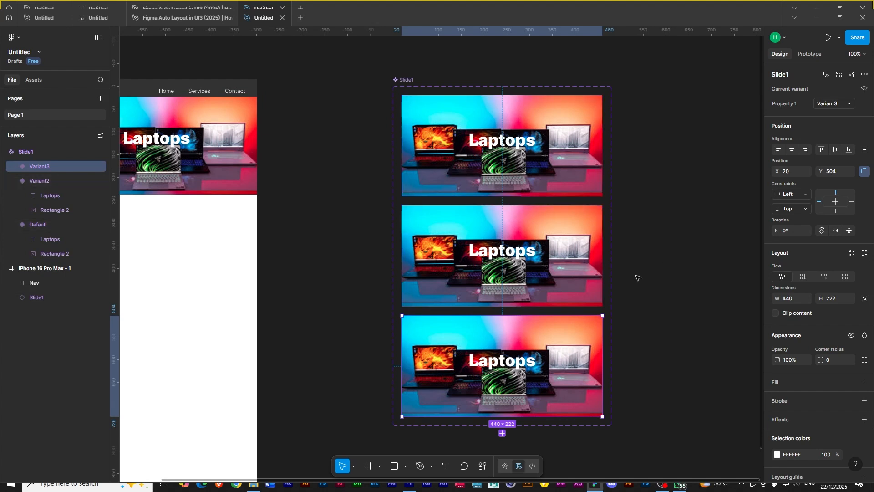
- Replace the image fill of Variant2's background rectangle with a headphones photo
click(474, 223)
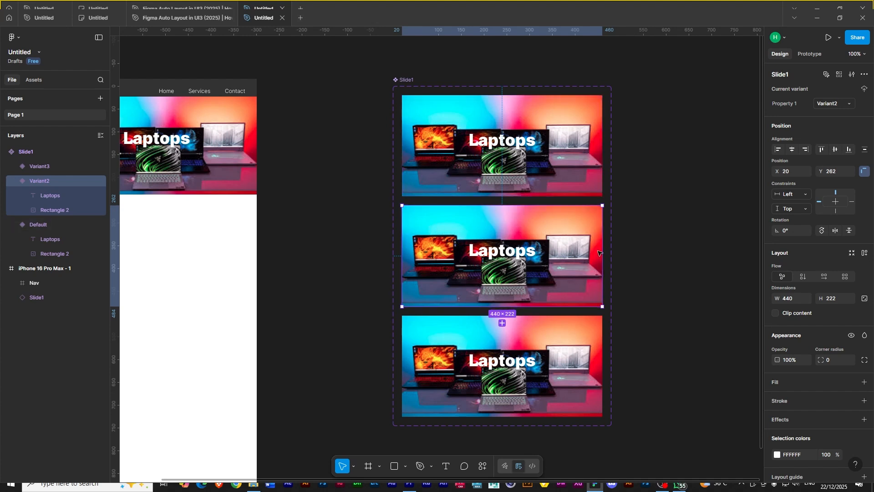
double_click(550, 228)
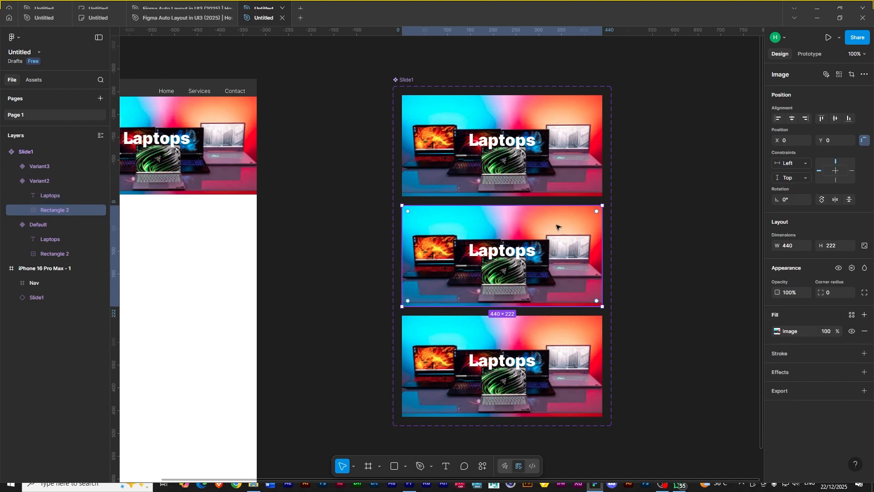
click(778, 331)
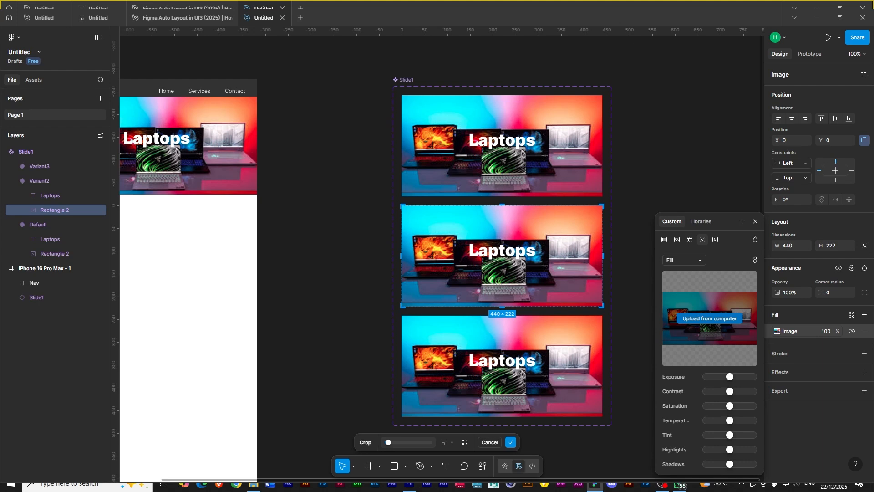
double_click(465, 257)
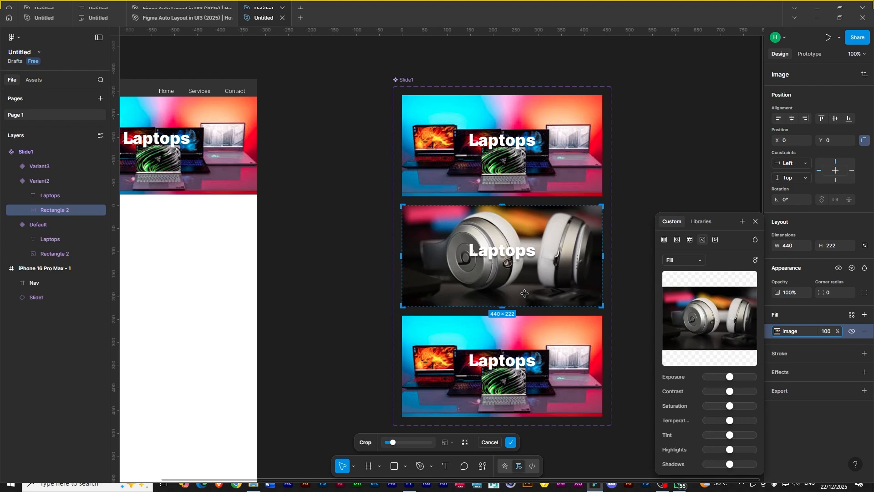
click(501, 253)
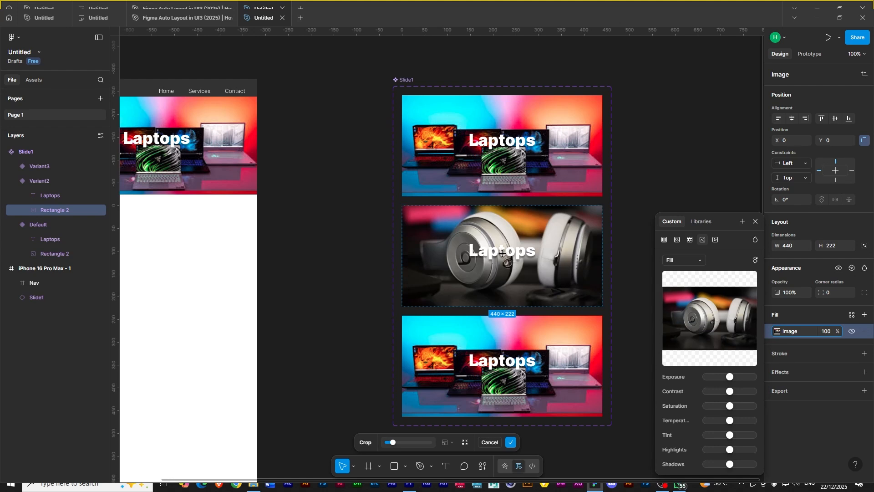
- Change Variant2's label text to Headphones and center it horizontally in the slide
click(46, 195)
double_click(498, 254)
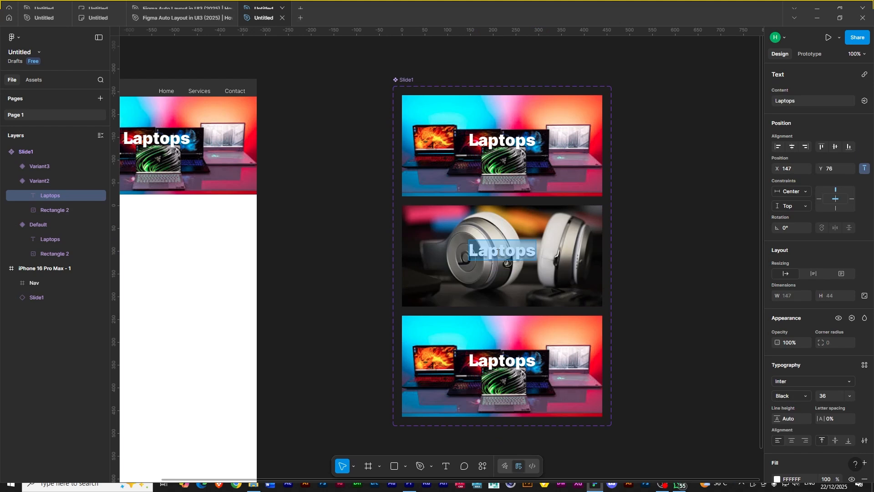
text(Head)
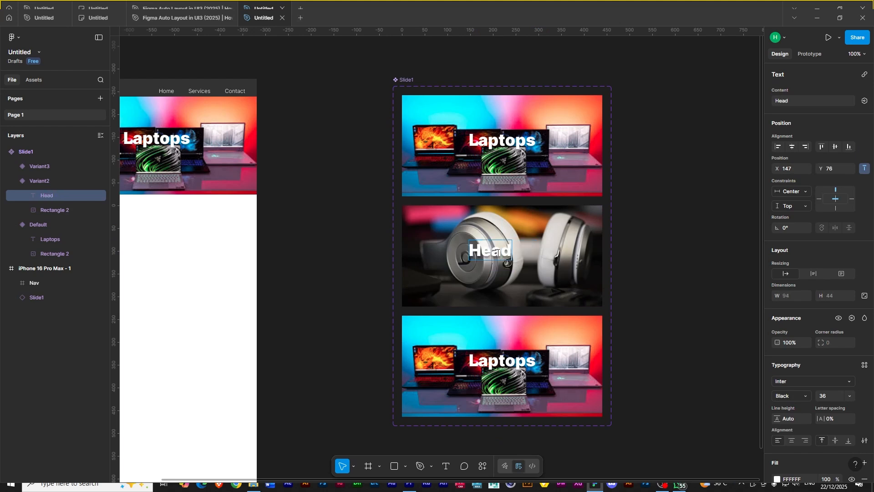
text(phones)
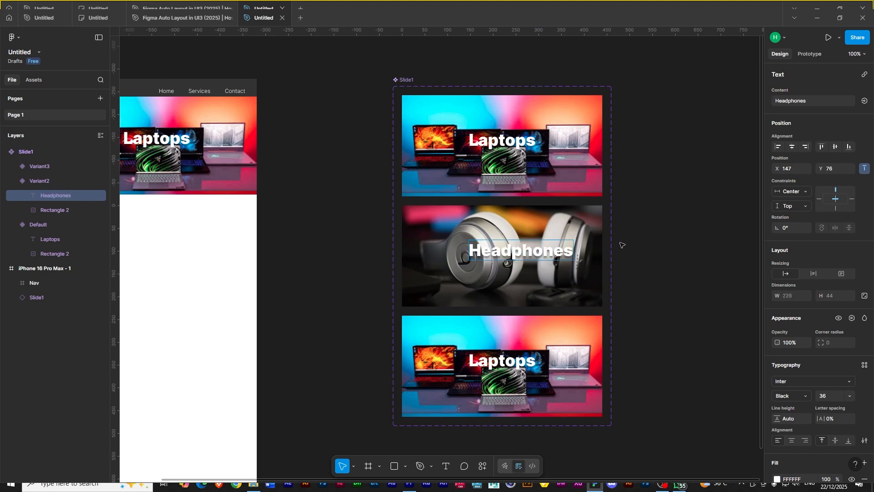
key(Escape)
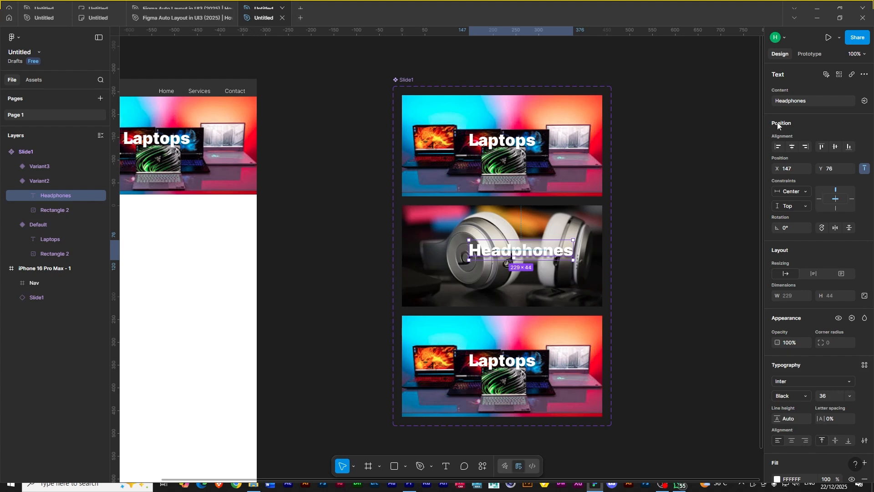
click(792, 147)
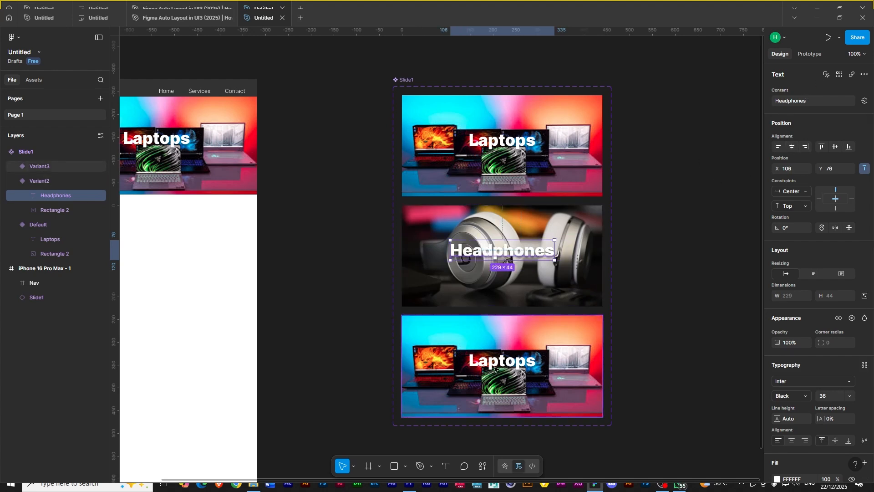
- Replace the image fill of Variant3's background rectangle with a phone and earbuds photo
click(448, 388)
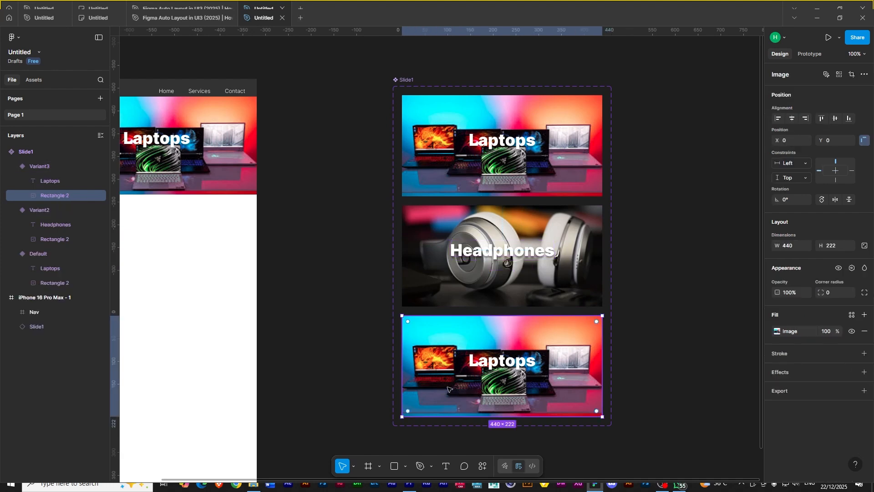
click(774, 329)
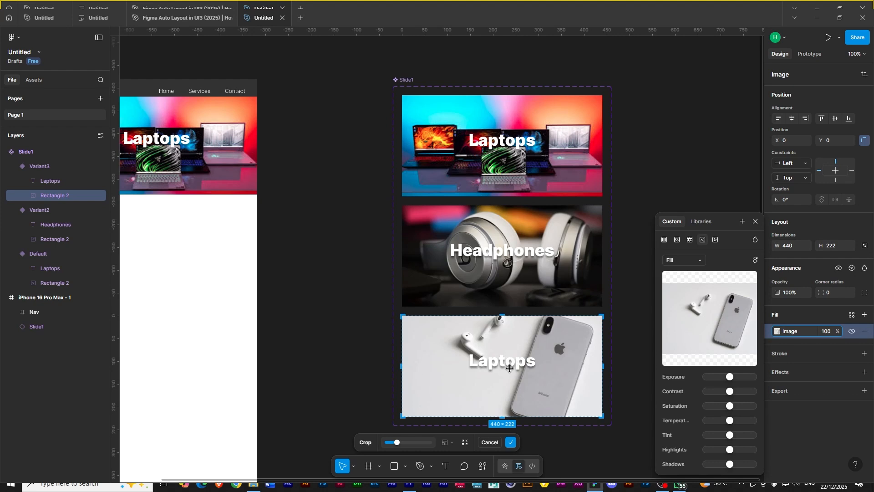
click(756, 222)
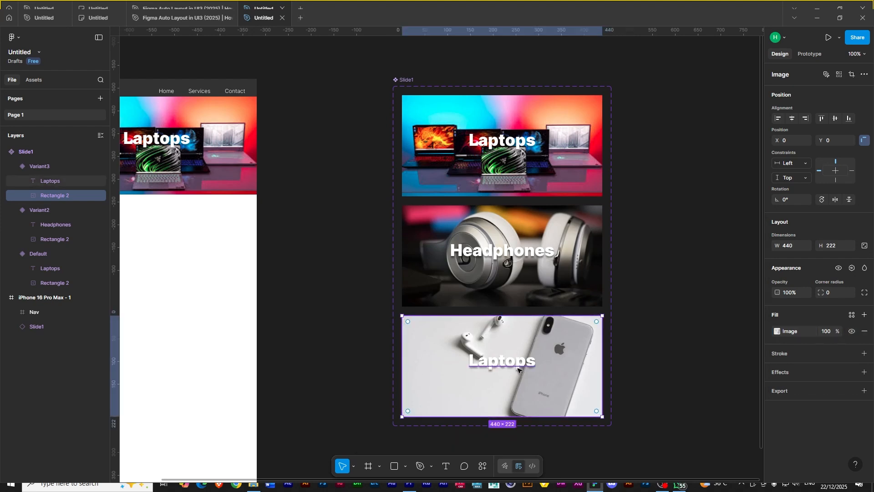
- Change Variant3's label text to Phones and center it horizontally in the slide
click(518, 369)
double_click(518, 366)
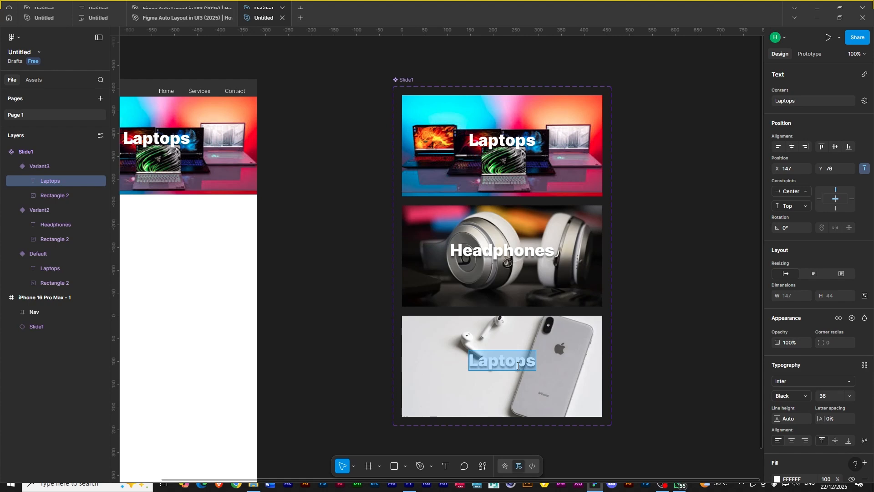
text(Phones)
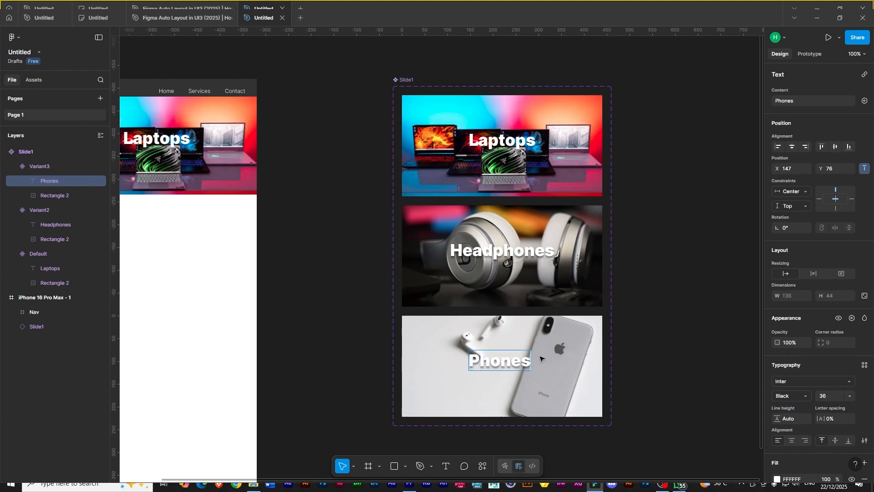
key(Escape)
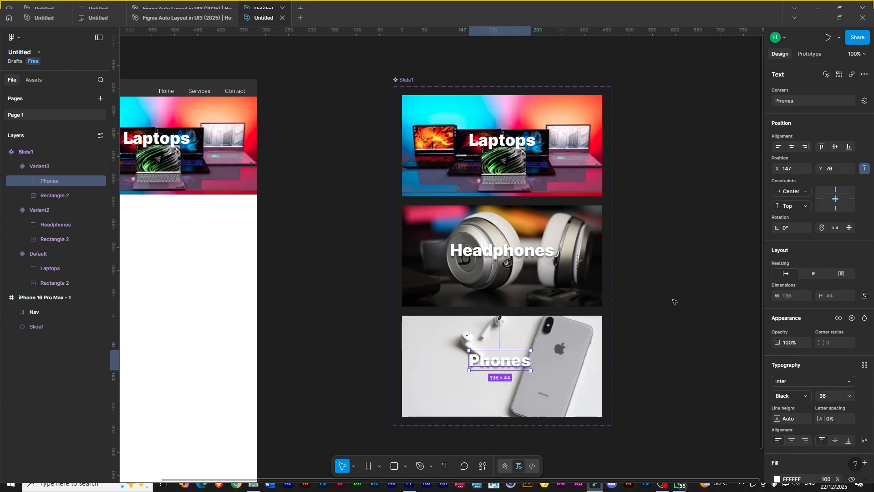
click(794, 147)
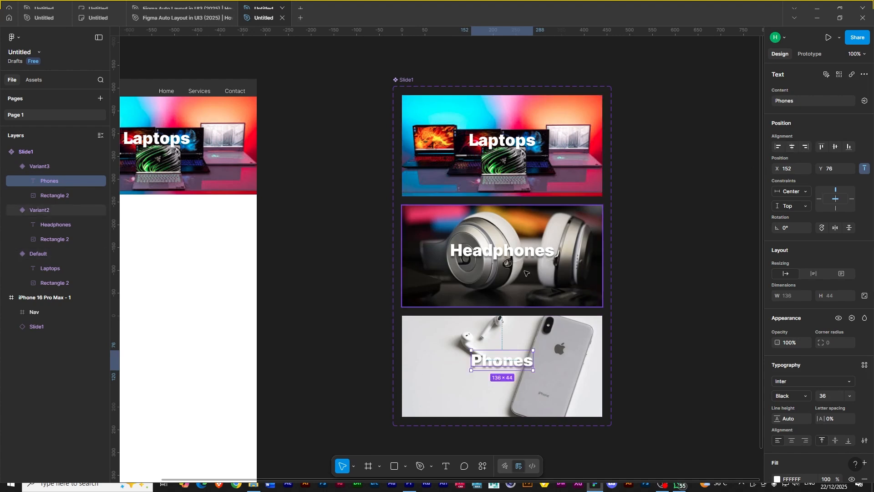
- Connect the Default variant to Variant2 with an After delay trigger of 2000ms and Smart animate animation
drag(330, 292, 375, 318)
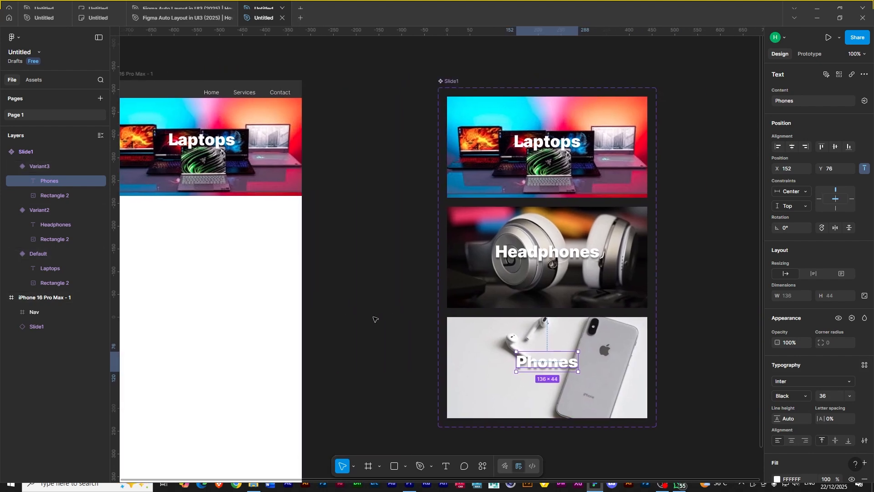
click(546, 189)
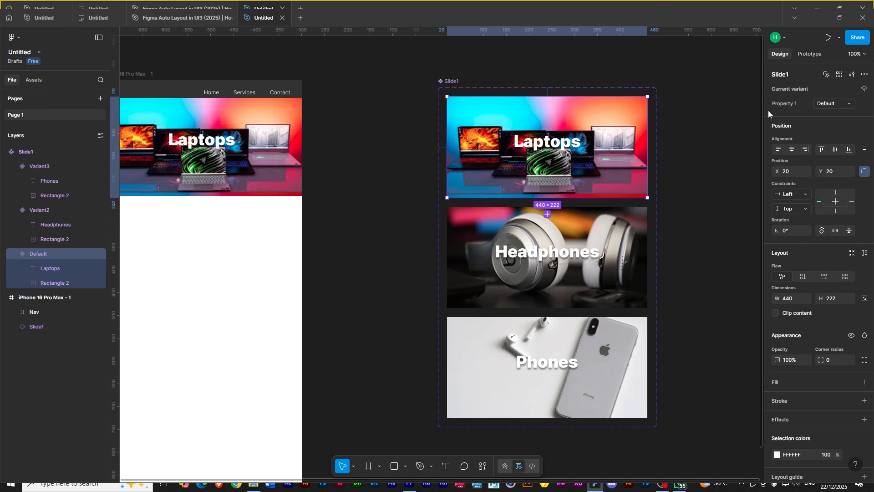
click(814, 55)
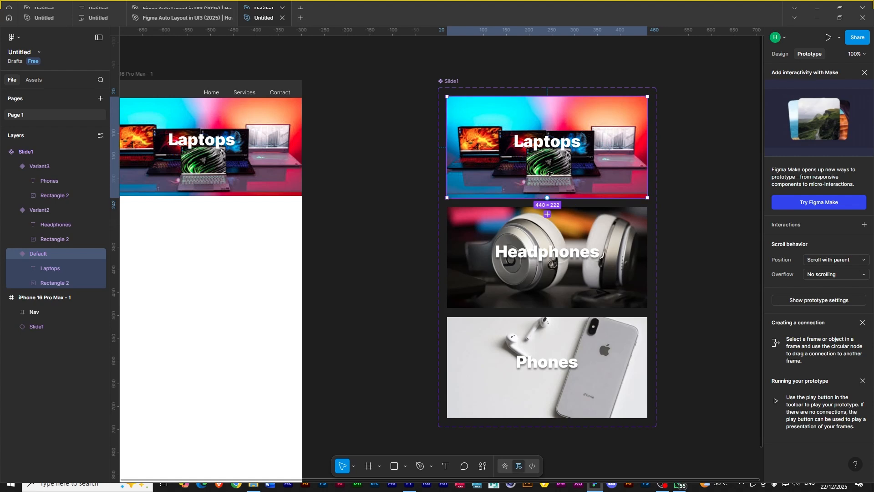
drag(547, 198, 553, 237)
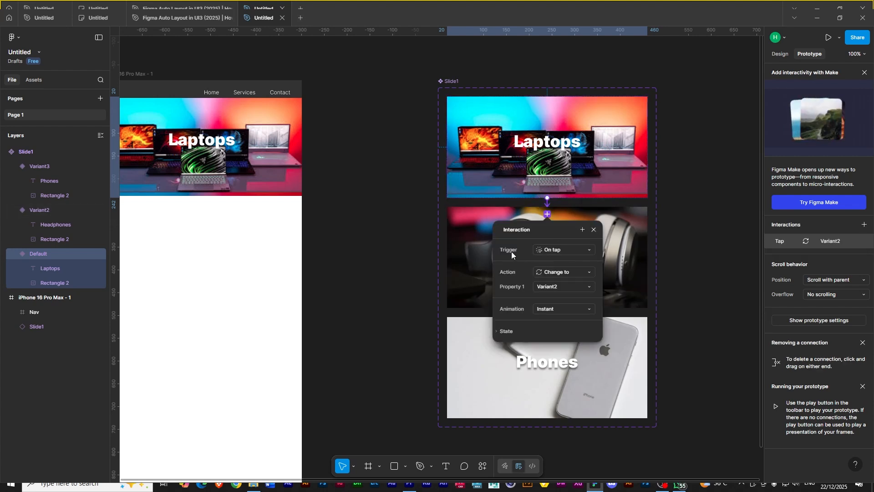
click(588, 250)
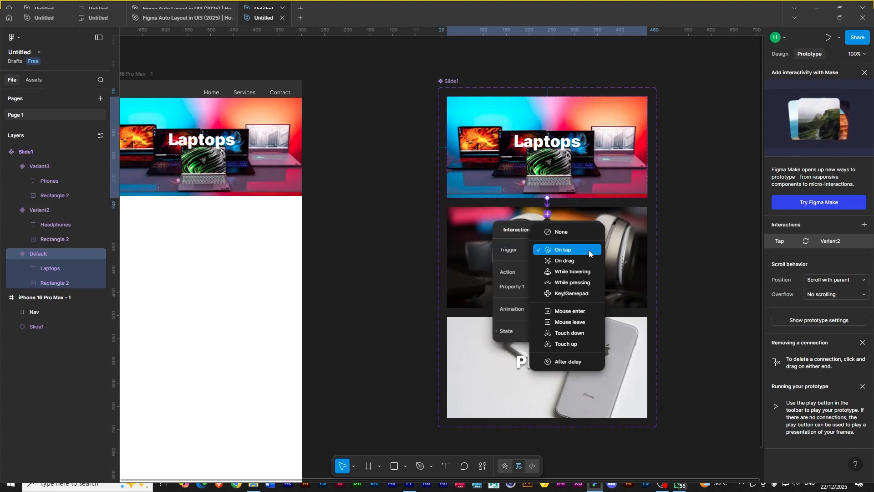
click(578, 362)
click(550, 264)
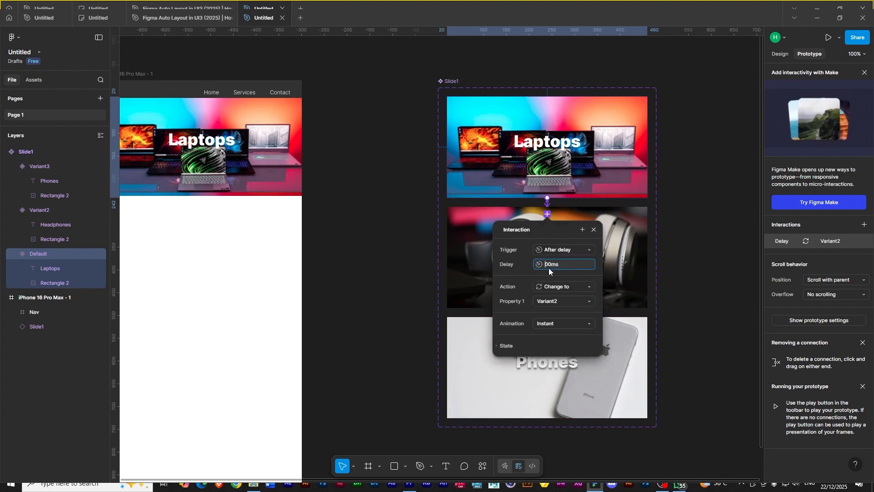
click(562, 323)
click(563, 346)
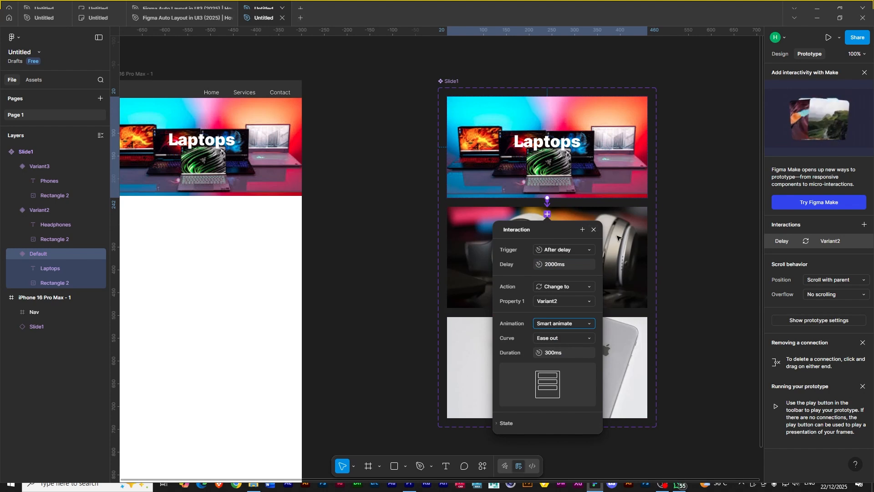
click(623, 261)
- Connect Variant2 to Variant3 with an After delay trigger of 2000ms
drag(547, 324, 553, 340)
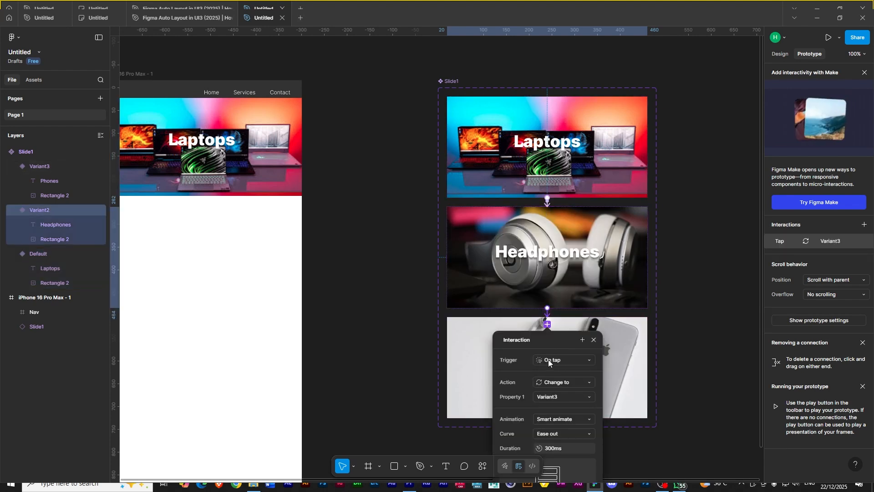
click(548, 359)
click(561, 473)
click(551, 375)
text(2000ms)
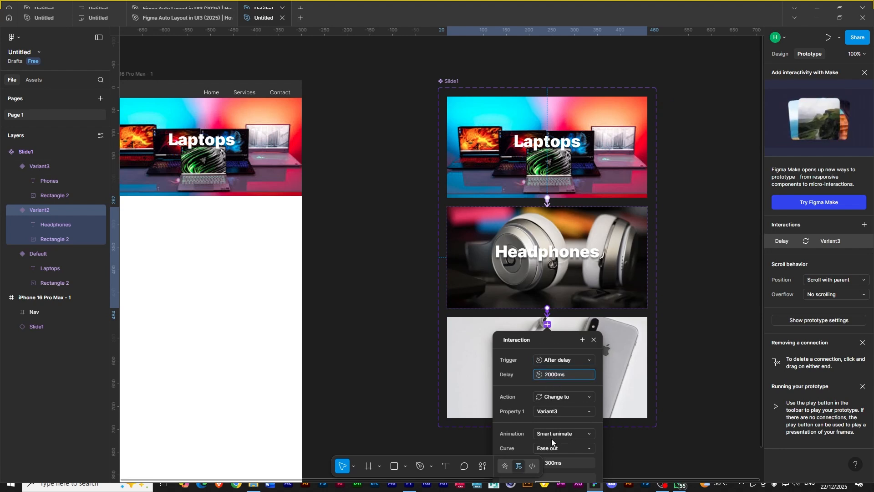
click(624, 393)
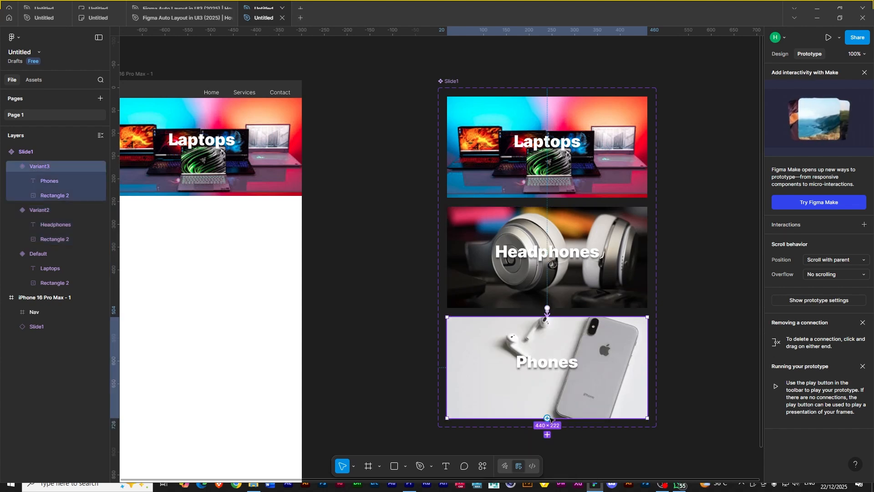
- Connect Variant3 back to Default after a 2000ms delay, using Dissolve animation with an Ease in and out curve
drag(548, 418, 584, 184)
click(560, 241)
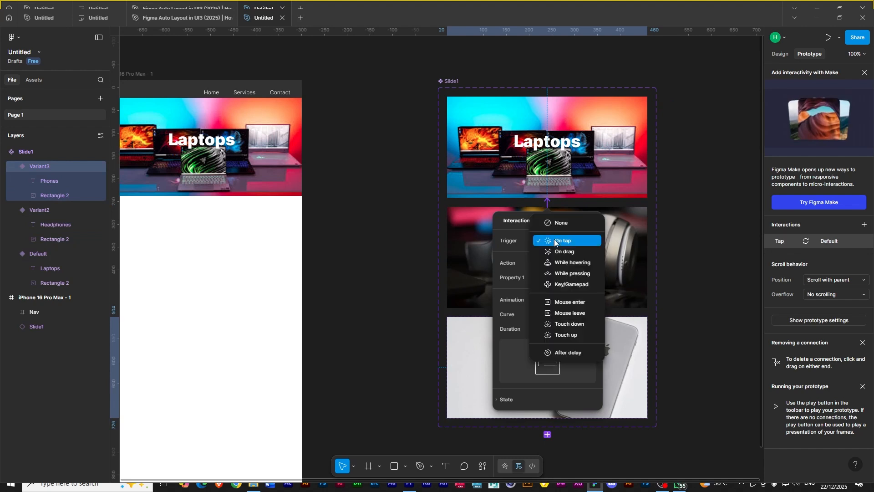
click(570, 350)
click(548, 256)
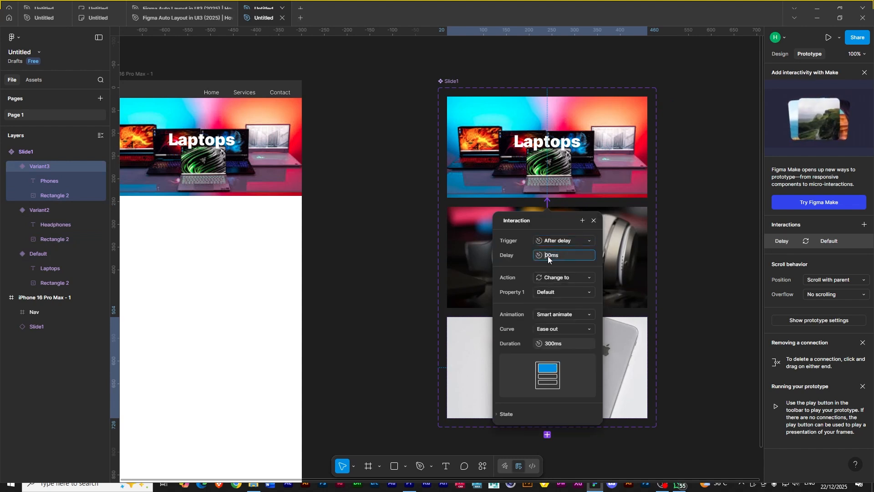
text(20)
click(583, 316)
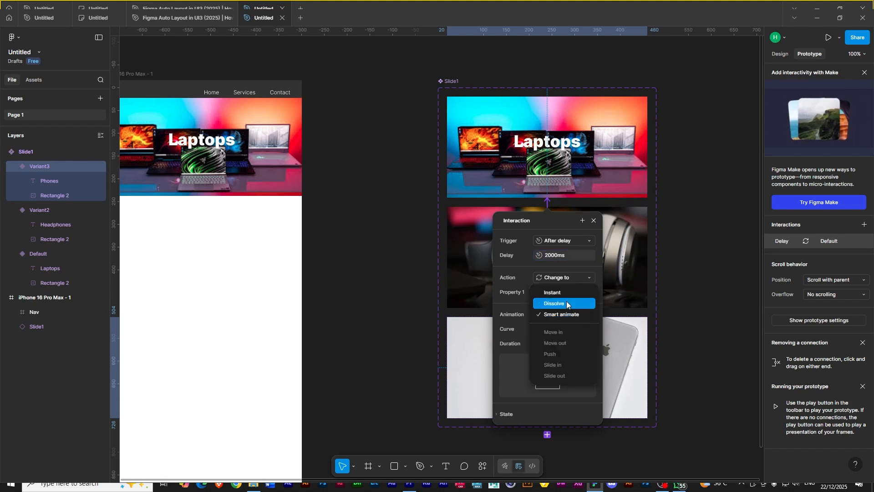
click(567, 302)
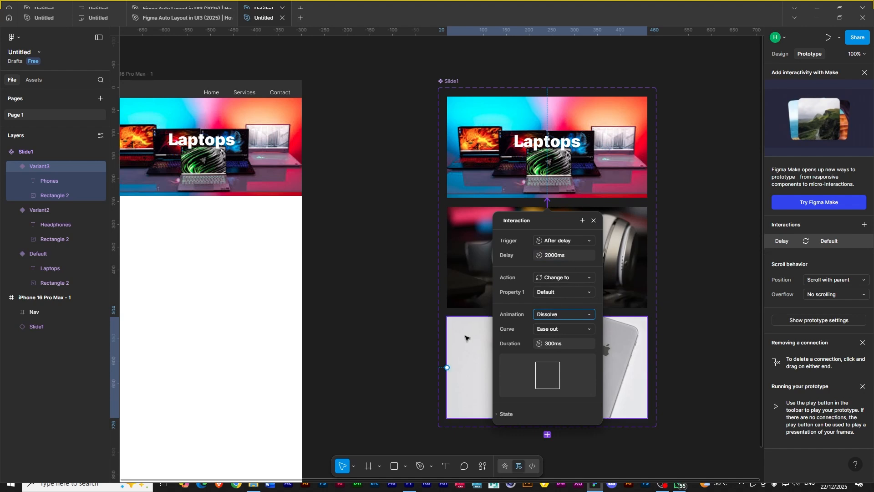
click(562, 327)
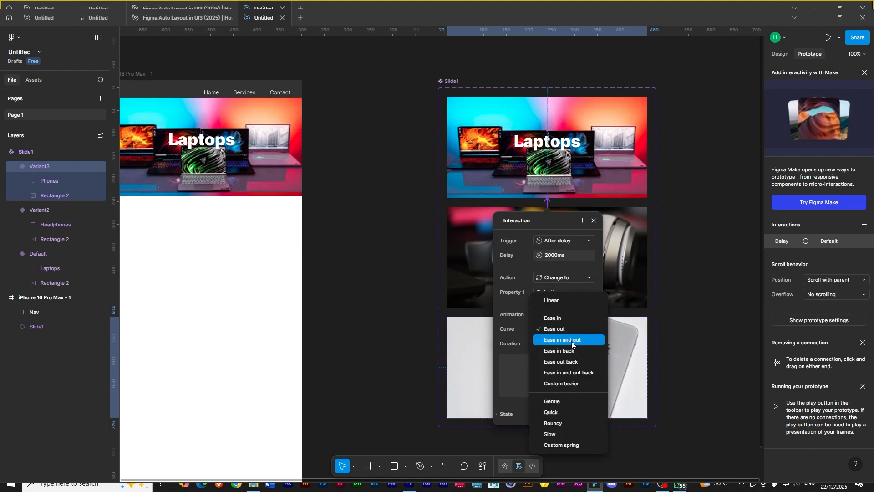
click(571, 341)
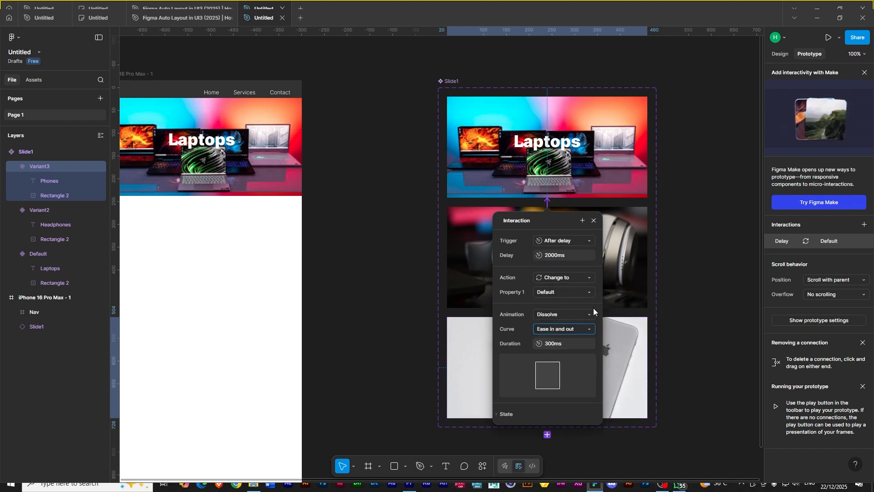
click(627, 283)
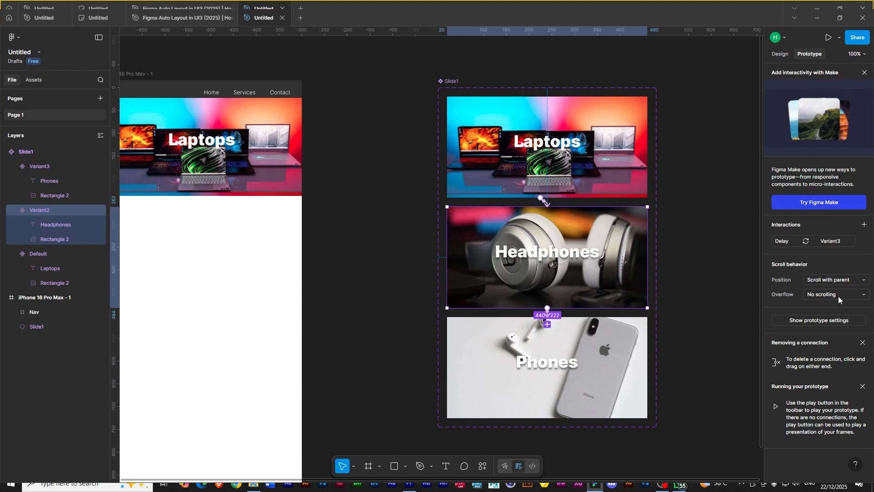
- Set the curve of the Variant2 and Default interactions to Ease in and out
click(783, 244)
click(734, 351)
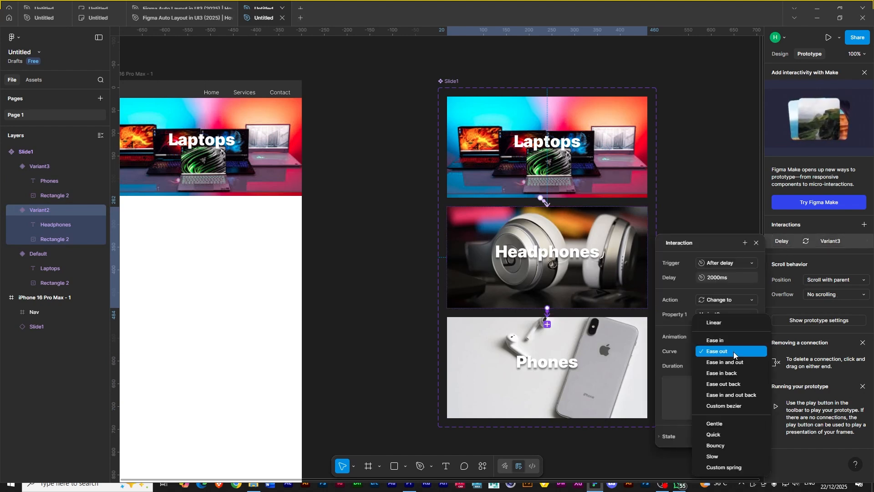
click(728, 363)
click(626, 184)
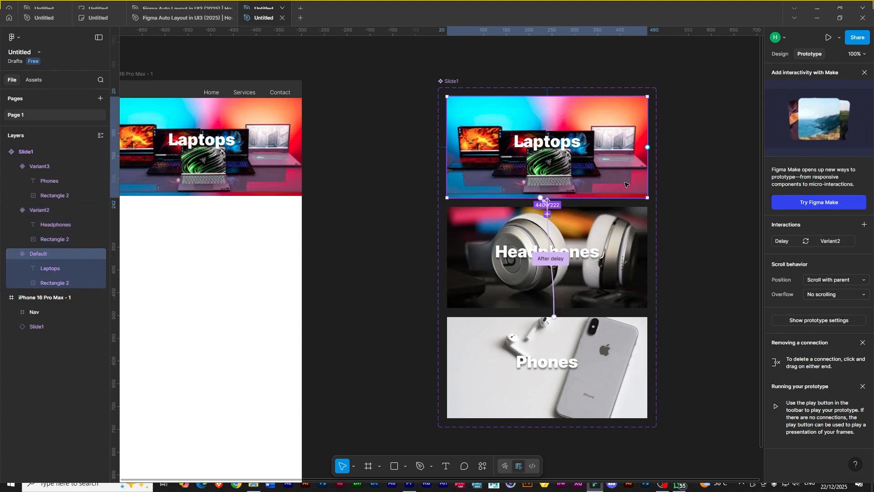
click(787, 243)
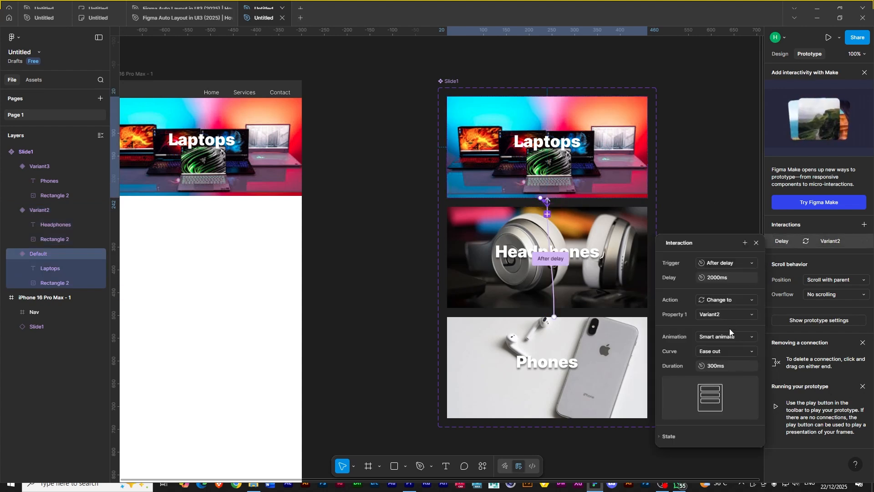
click(723, 353)
click(727, 362)
- Add a flow starting point to the iPhone 16 Pro Max frame and open the prototype preview
click(437, 94)
drag(374, 224, 557, 223)
click(306, 73)
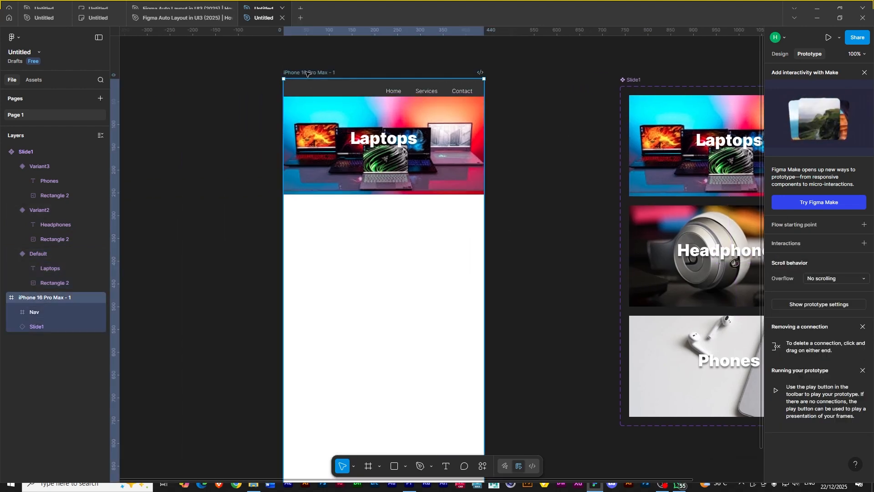
click(864, 224)
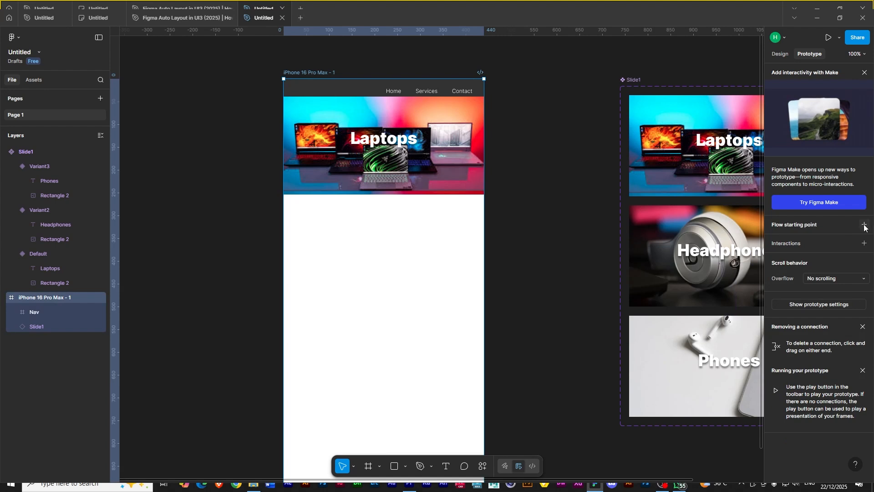
click(278, 85)
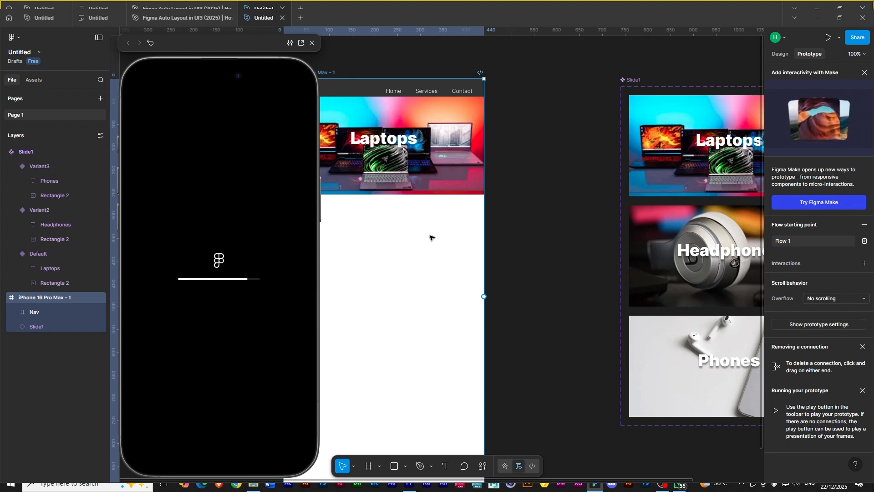
- Move the Nav bar and hero slider down together about 26 px inside the iPhone frame
scroll(496, 237, left, 3)
scroll(497, 237, left, 2)
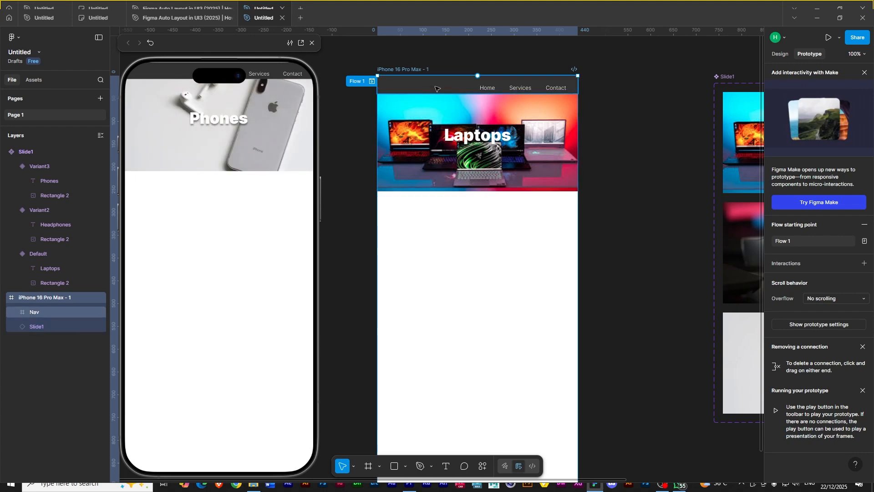
mouse_move(475, 225)
mouse_down()
mouse_move(466, 133)
mouse_move(492, 222)
mouse_move(483, 224)
mouse_up()
click(470, 167)
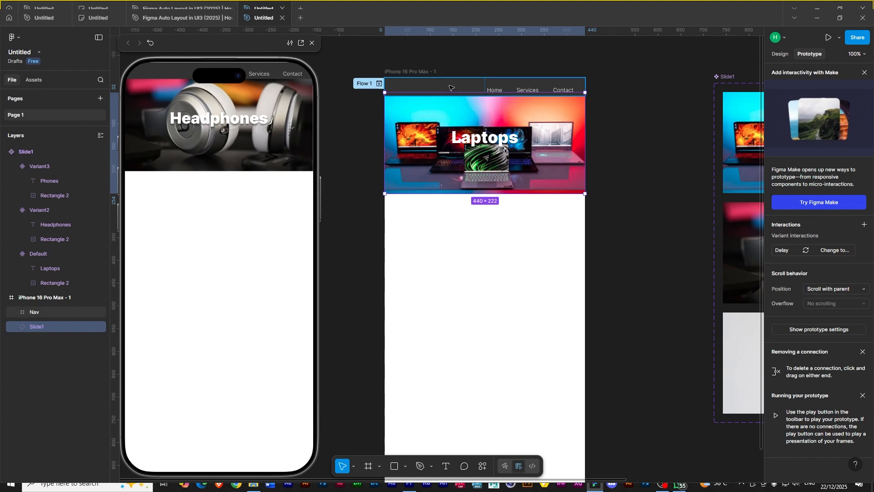
shift+click(450, 87)
drag(449, 87, 450, 109)
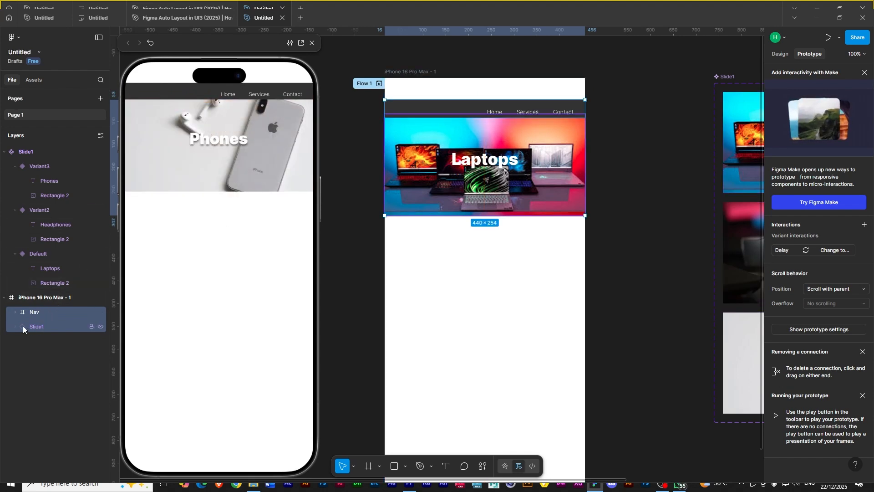
- Extend the Nav's background rectangle up to the frame's top edge at 440 × 90, and close the preview
click(16, 311)
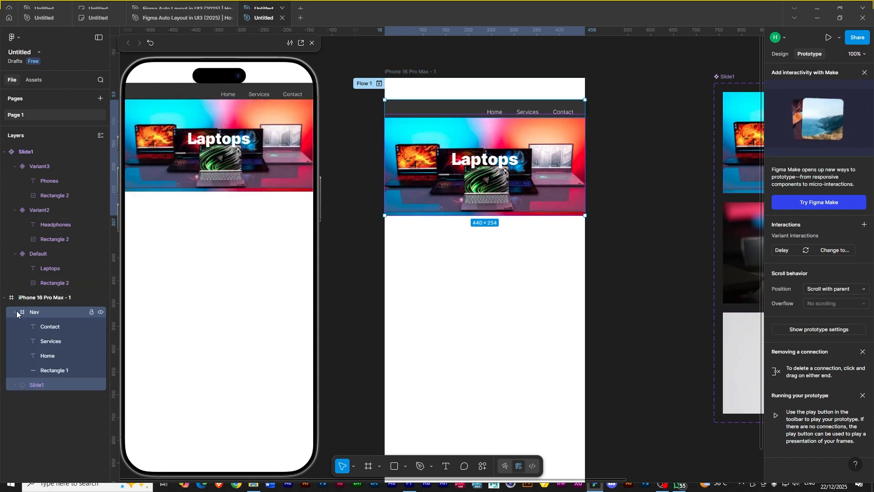
click(50, 370)
drag(475, 99, 475, 76)
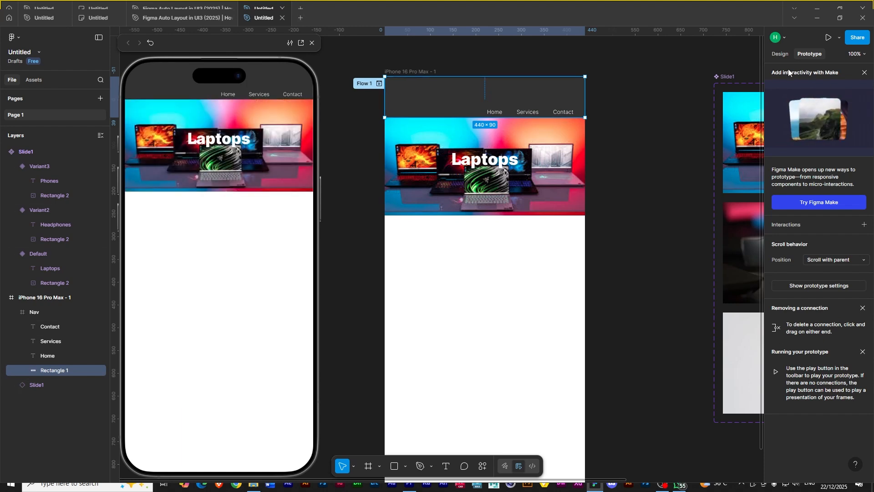
click(780, 53)
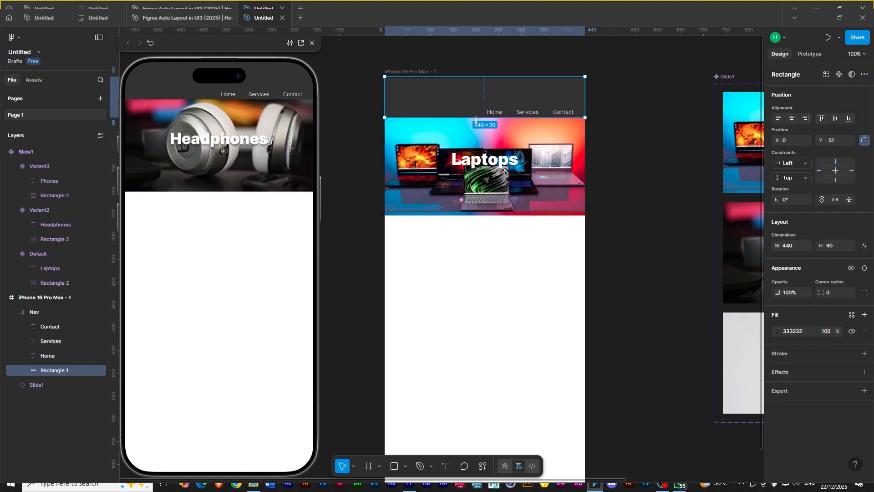
click(311, 43)
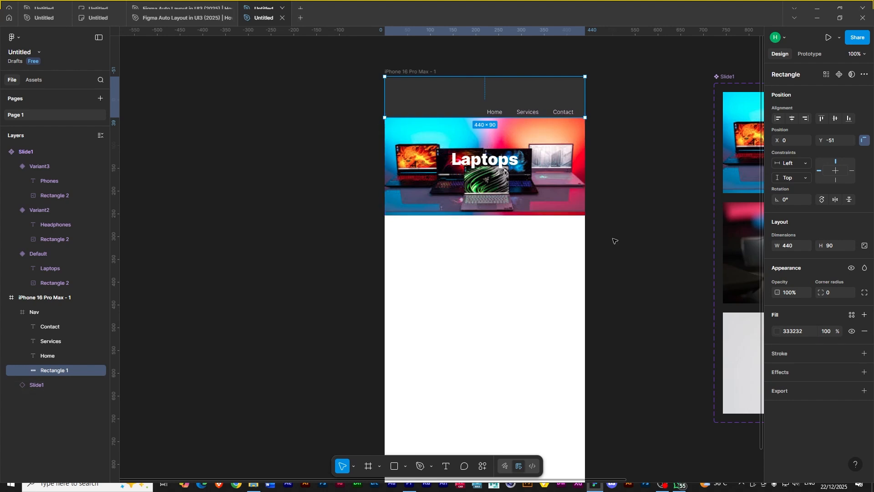
- Draw a new frame about 336 × 232 below the hero slider
scroll(640, 247, down, 1)
drag(637, 242, 396, 243)
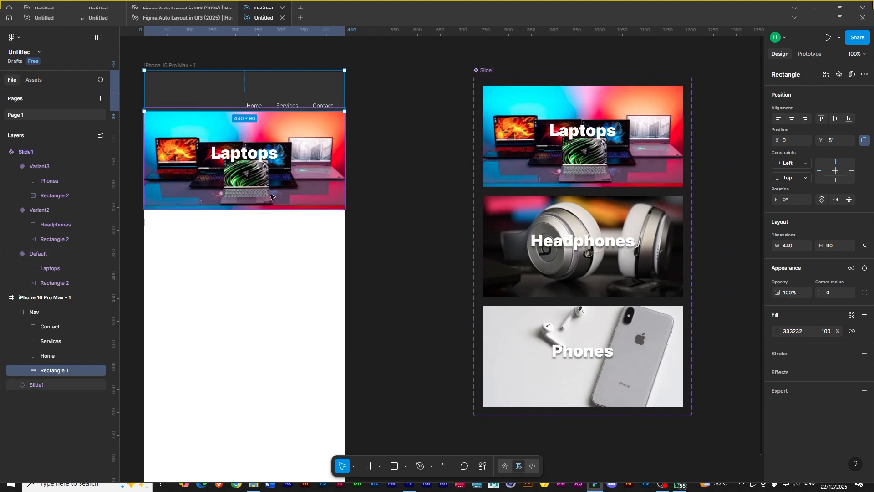
click(277, 283)
drag(218, 264, 289, 255)
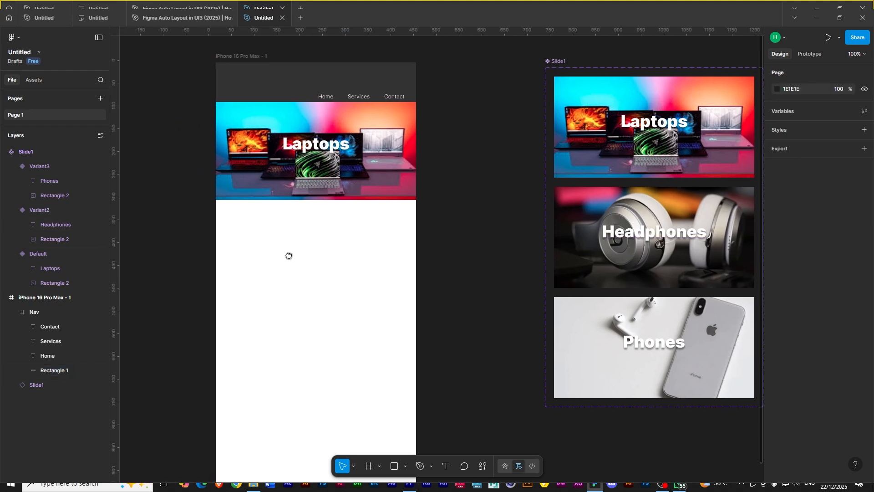
click(369, 466)
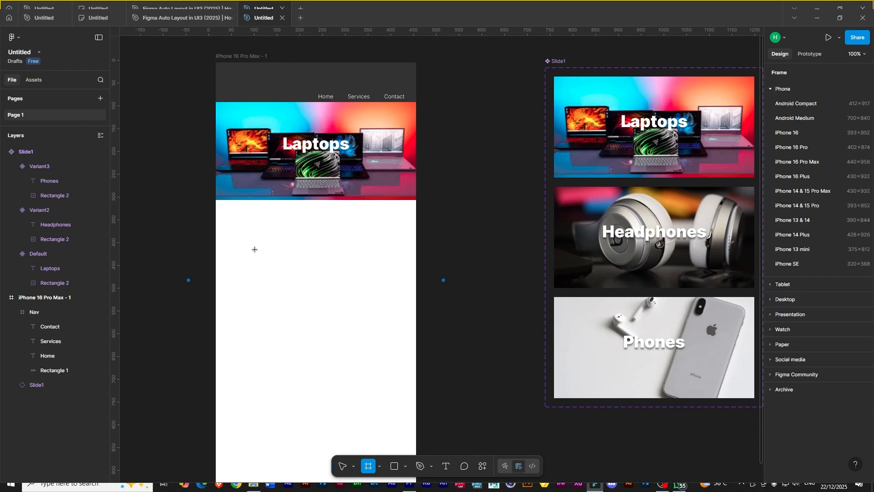
mouse_move(231, 238)
mouse_down()
mouse_move(353, 343)
mouse_move(371, 334)
mouse_move(370, 312)
mouse_move(362, 320)
mouse_up()
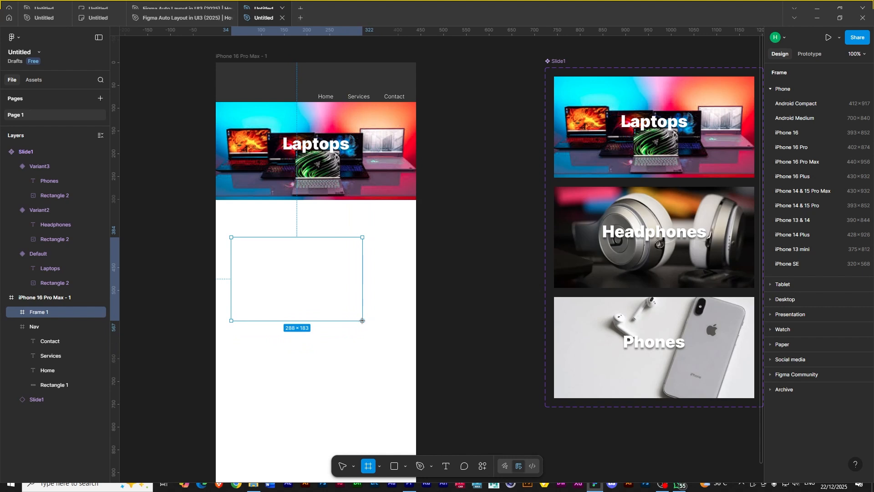
drag(362, 321, 384, 343)
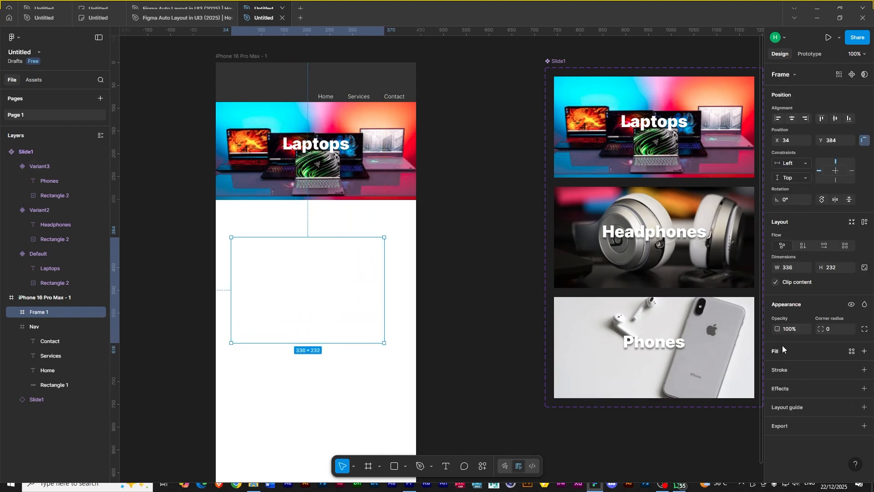
- Fill the new frame with a silver laptop image
click(864, 351)
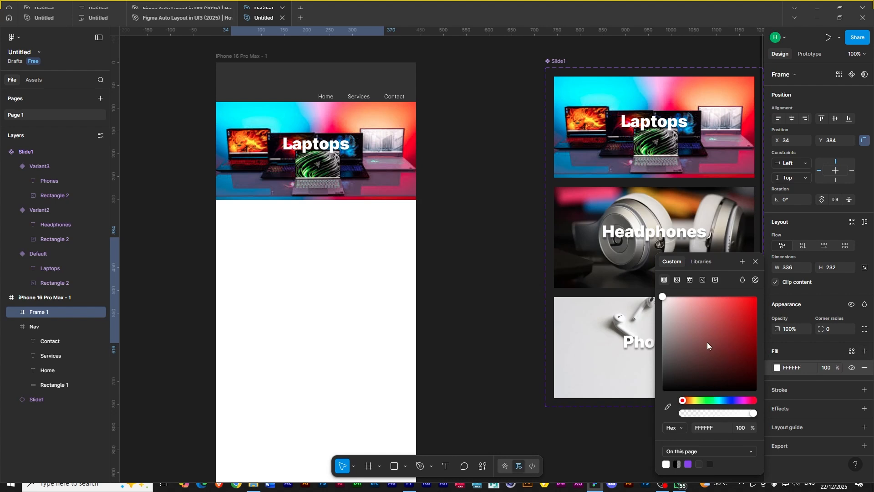
click(701, 280)
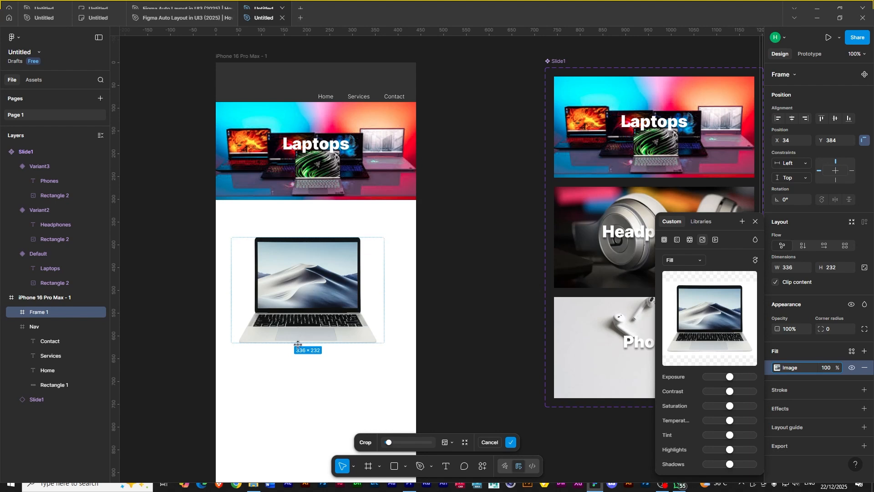
key(Return)
- Resize the laptop frame to about 244 × 162 and place it near the left edge at X 9, Y 397
drag(294, 276, 283, 262)
drag(370, 325, 328, 293)
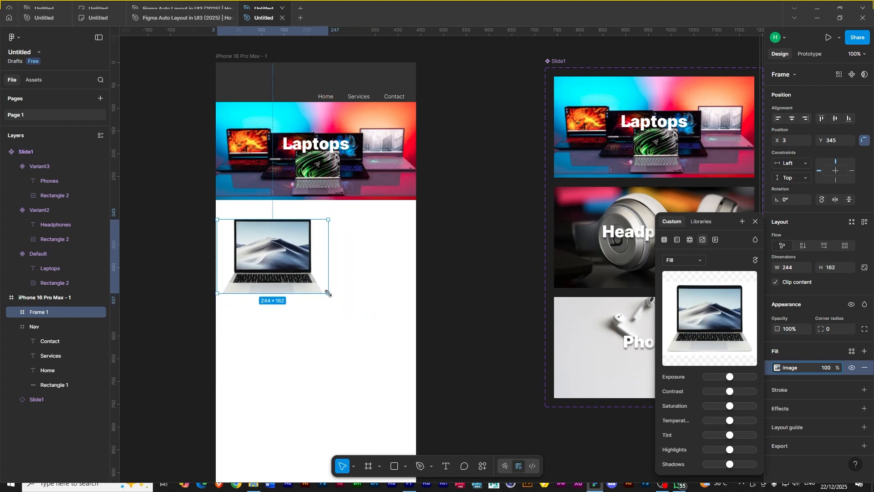
drag(265, 252, 271, 252)
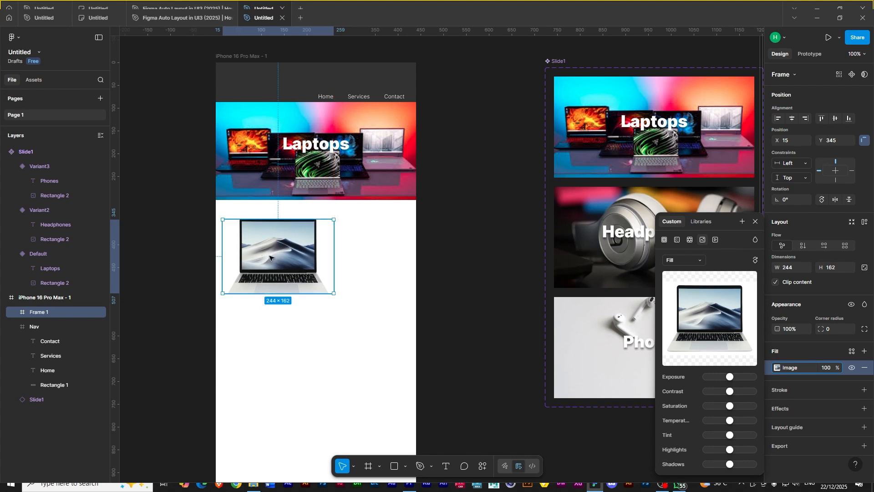
drag(267, 266, 267, 280)
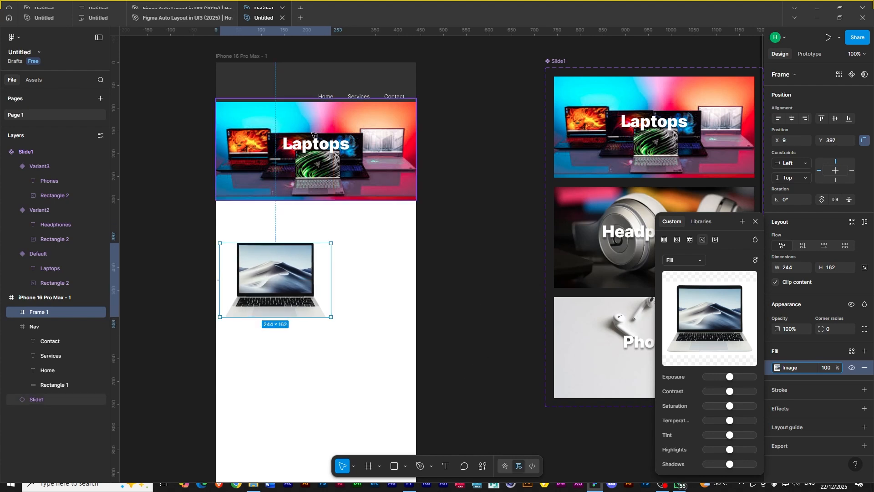
- Duplicate the laptop frame and place the copy to its right
click(317, 147)
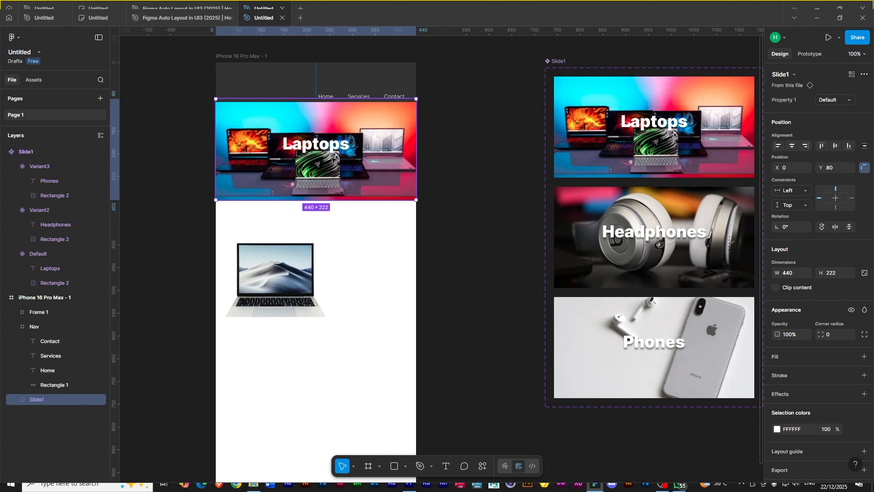
click(15, 328)
click(269, 290)
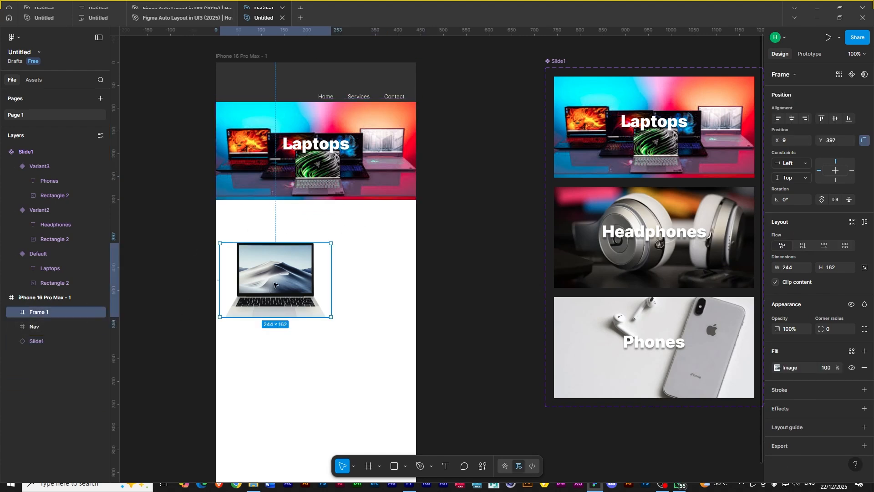
drag(276, 280, 391, 279)
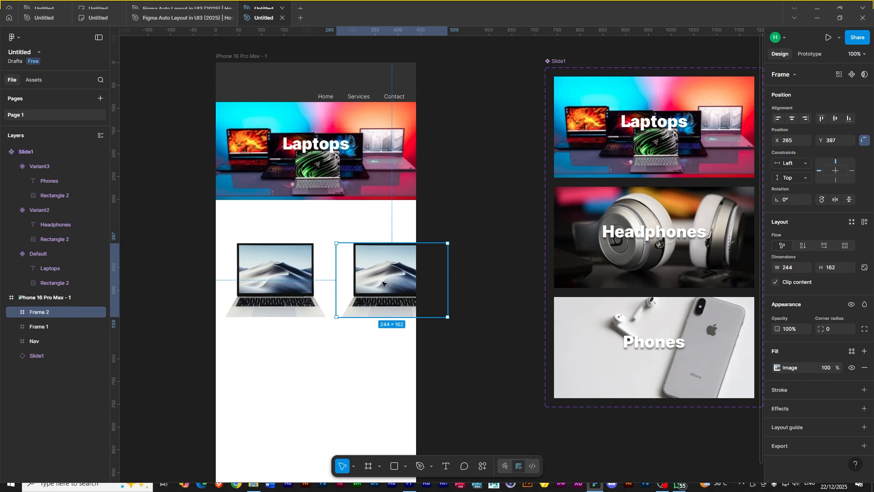
- Replace the copy's image fill with a rose-gold laptop image
click(777, 367)
mouse_move(705, 316)
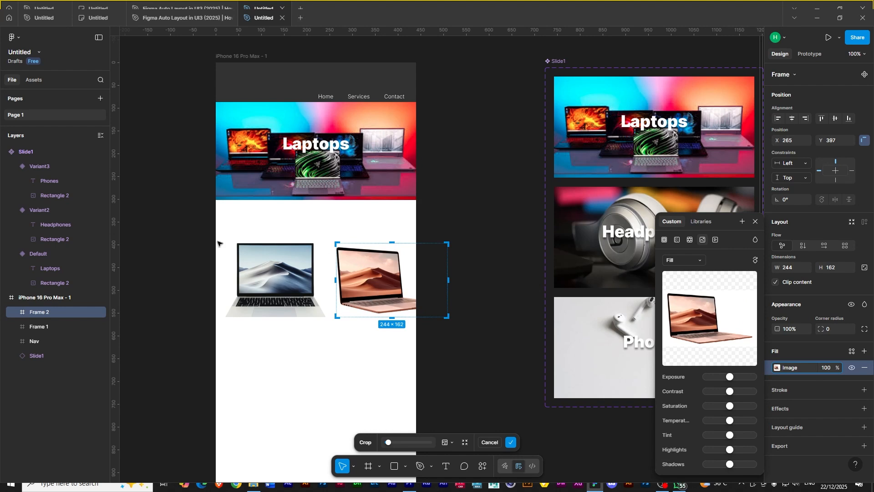
click(319, 341)
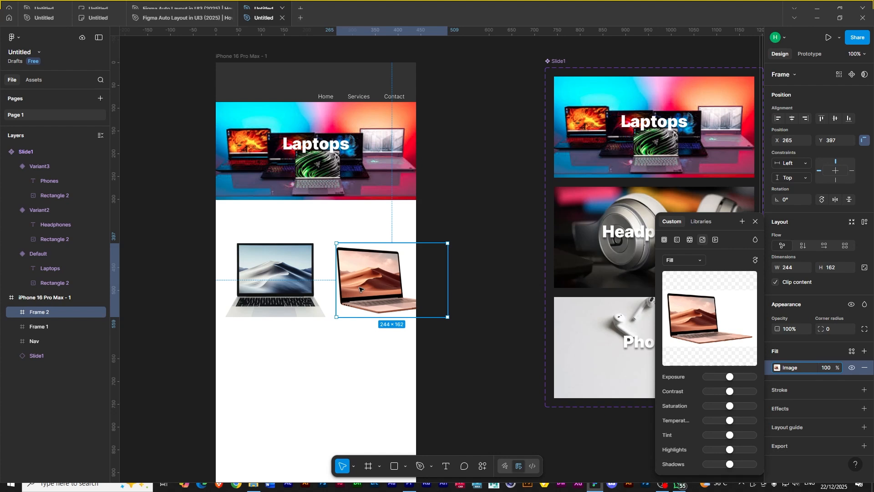
- Wrap both laptop frames in a horizontal auto layout frame
shift+click(322, 278)
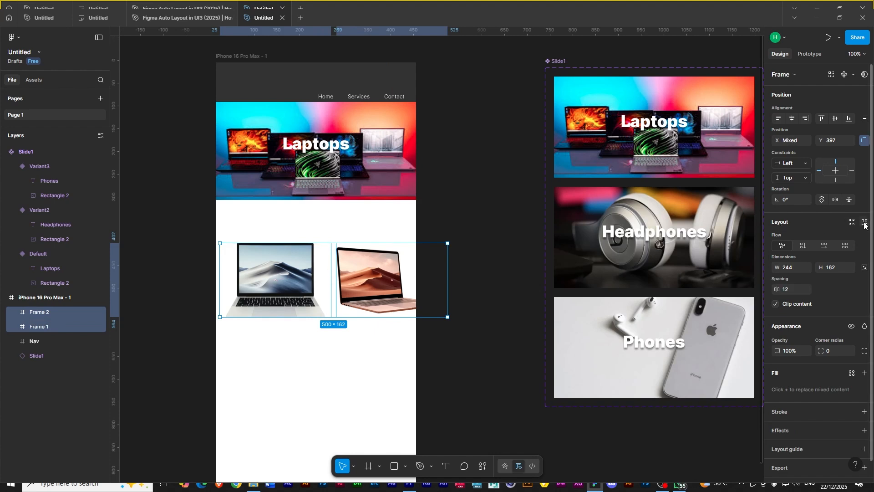
click(864, 267)
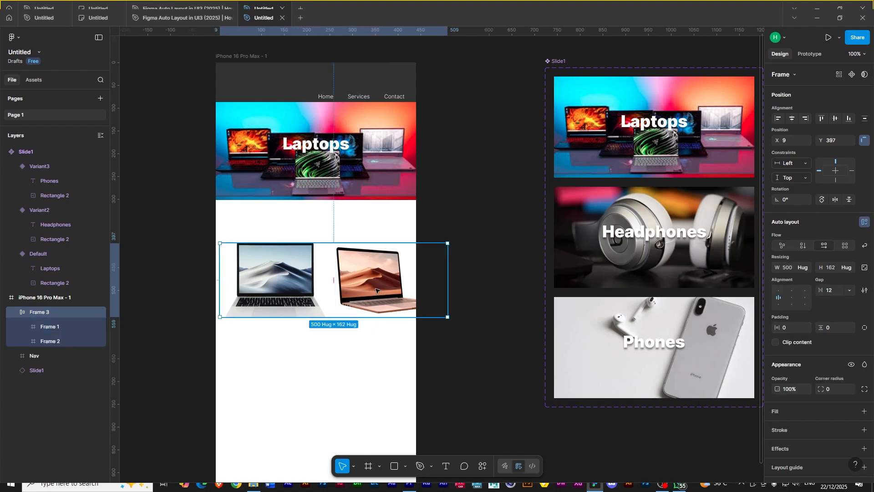
- Duplicate the rose-gold laptop frame twice inside the auto layout row
click(252, 299)
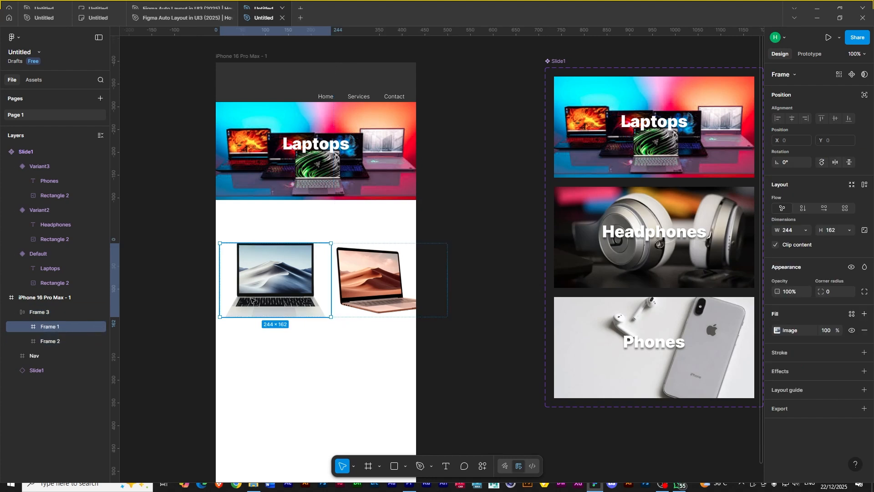
click(48, 342)
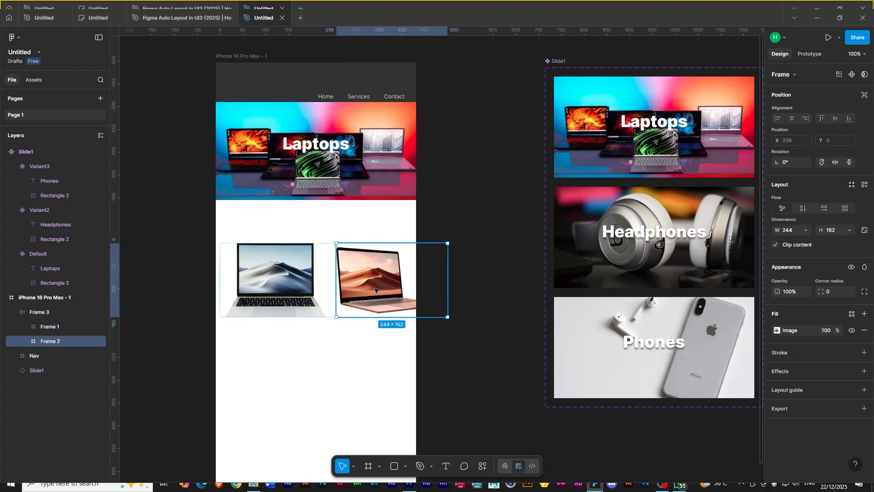
key(ctrl+d)
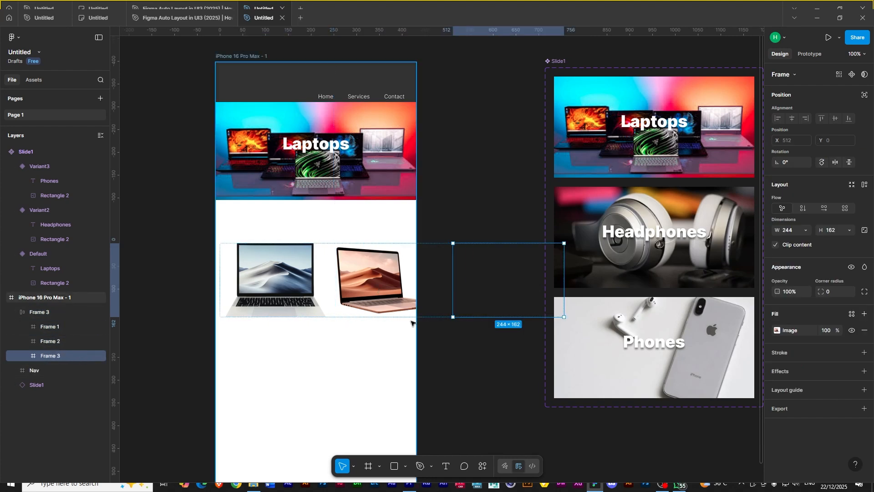
key(ctrl+d)
scroll(463, 360, right, 3)
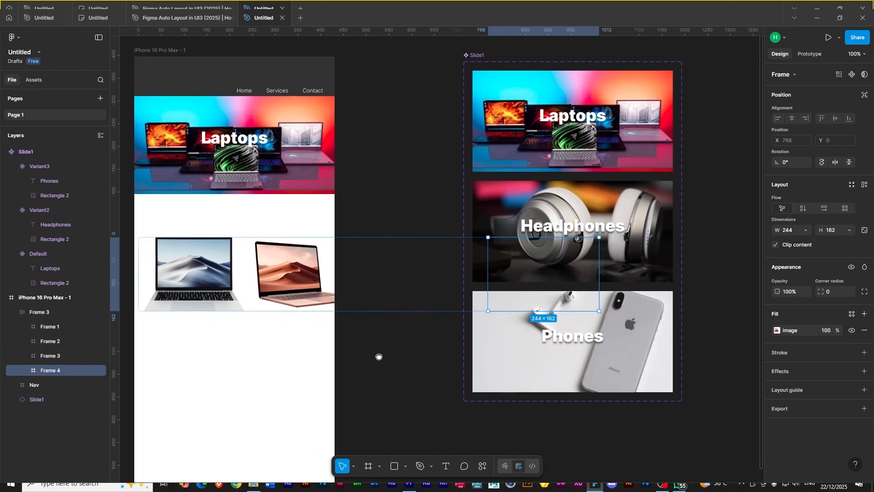
- Move the Slide1 component set further right and turn off clip content on the iPhone 16 Pro Max frame
click(29, 355)
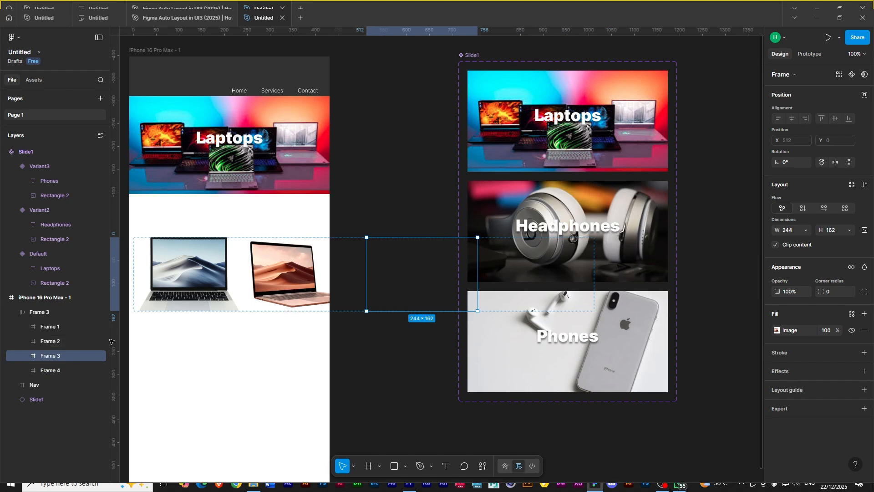
drag(480, 59, 608, 67)
click(168, 47)
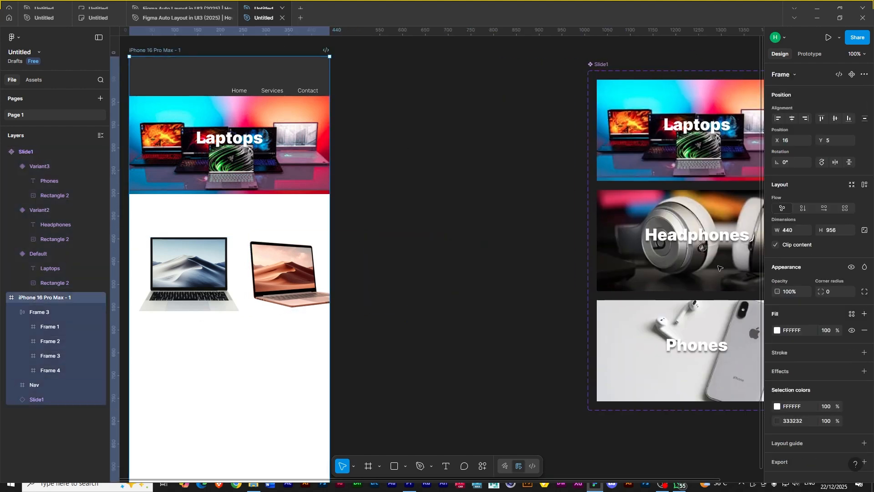
click(776, 245)
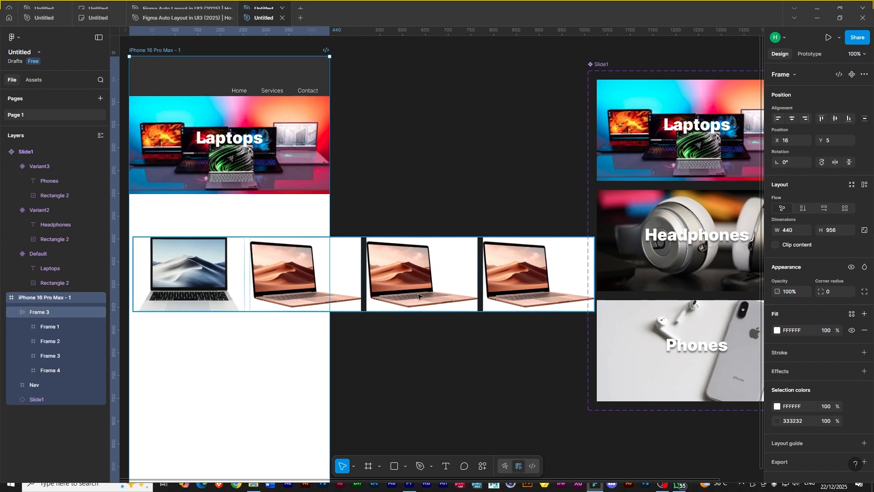
- Replace the third laptop frame's image fill with a different laptop image
click(399, 287)
click(438, 290)
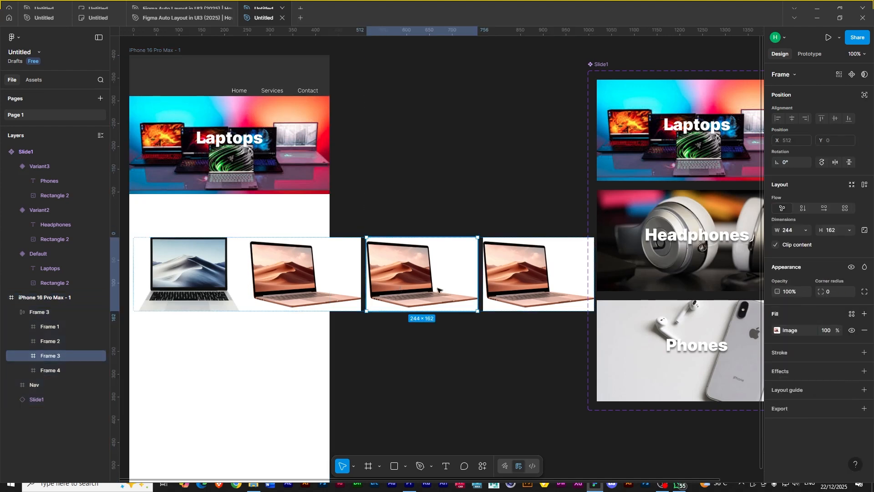
click(777, 329)
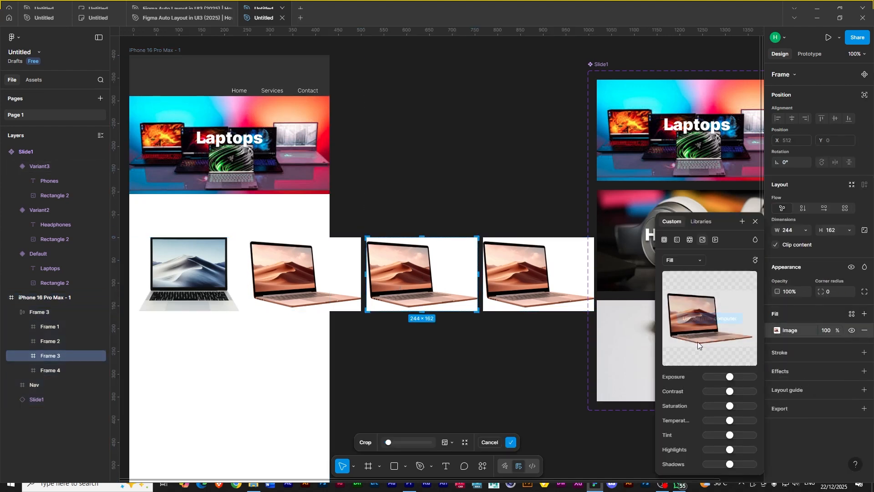
mouse_move(694, 322)
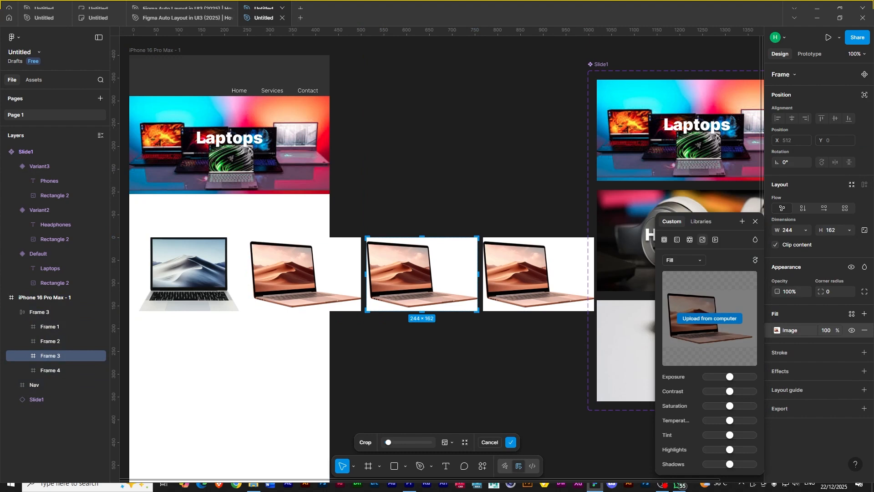
double_click(527, 272)
key(Escape)
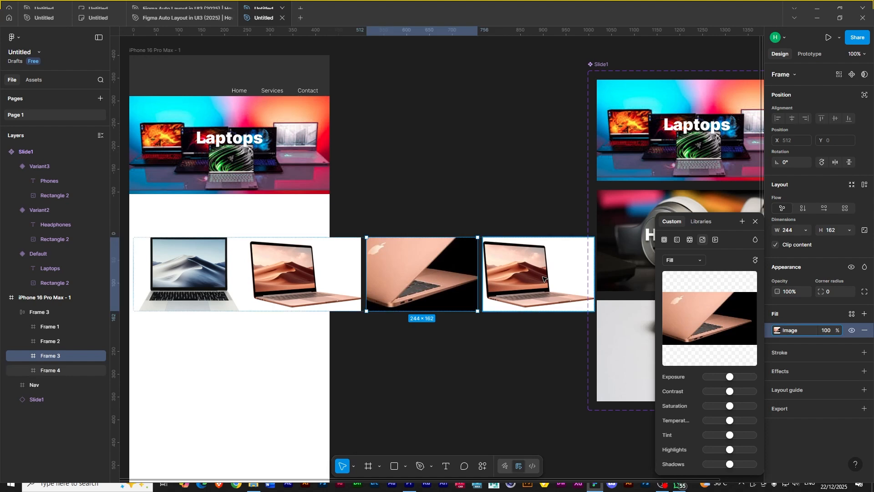
- Replace the fourth laptop frame's image fill with a different laptop image
click(541, 278)
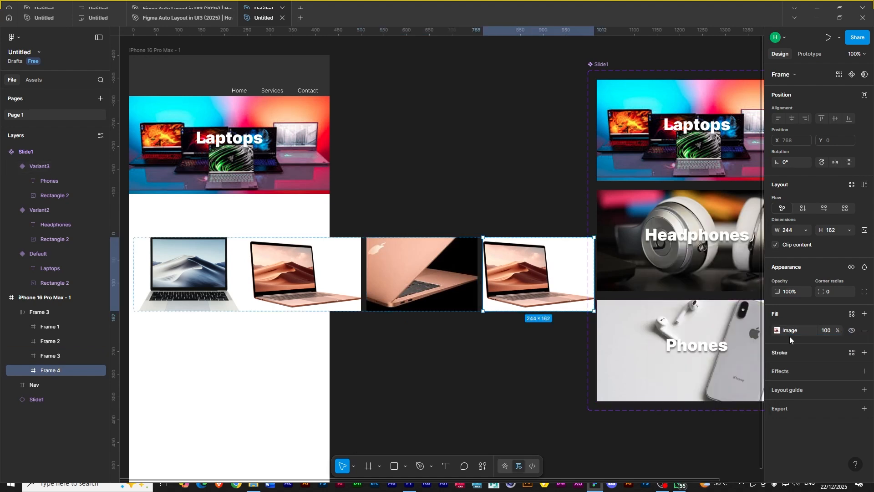
click(775, 332)
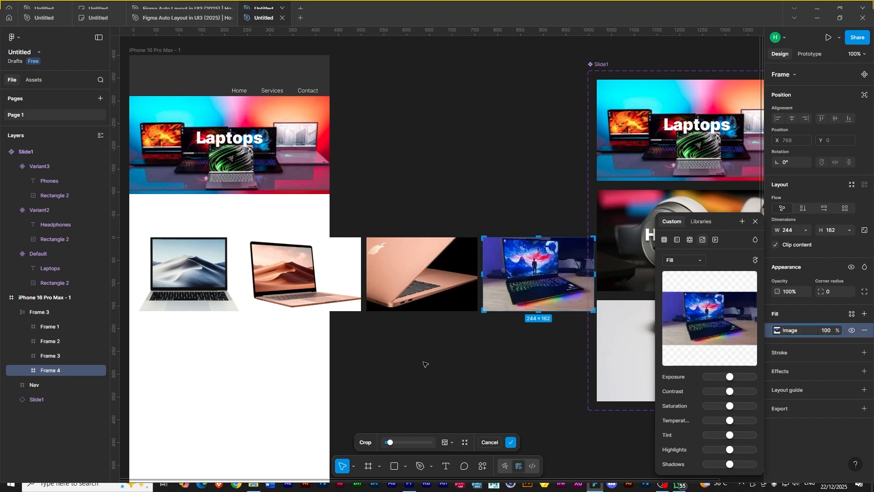
key(Escape)
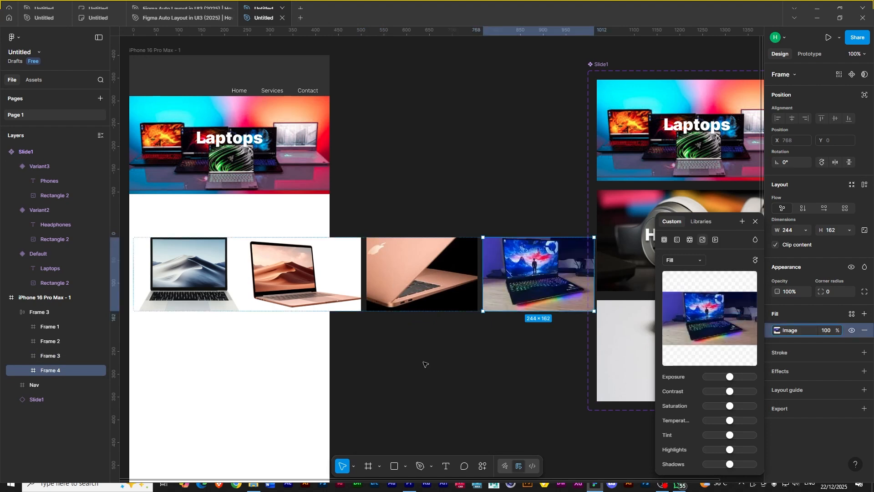
- Add auto layout to each of the four laptop frames inside the row
click(207, 260)
click(278, 268)
click(409, 273)
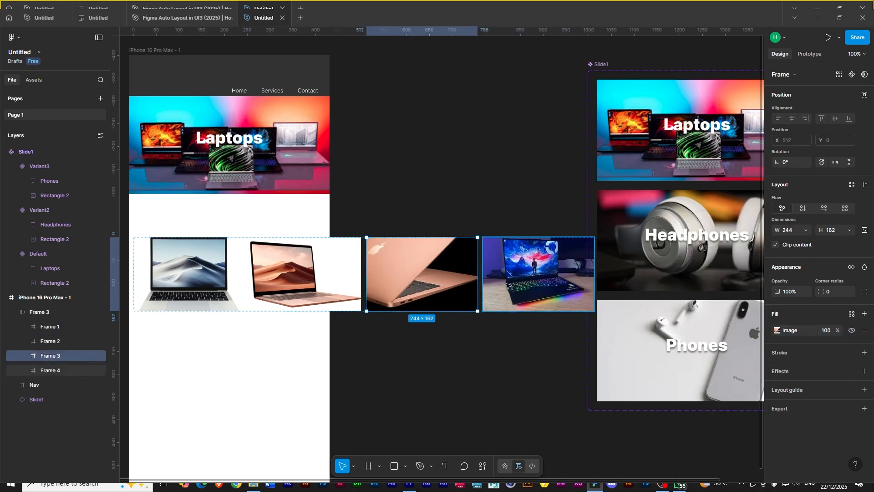
click(39, 312)
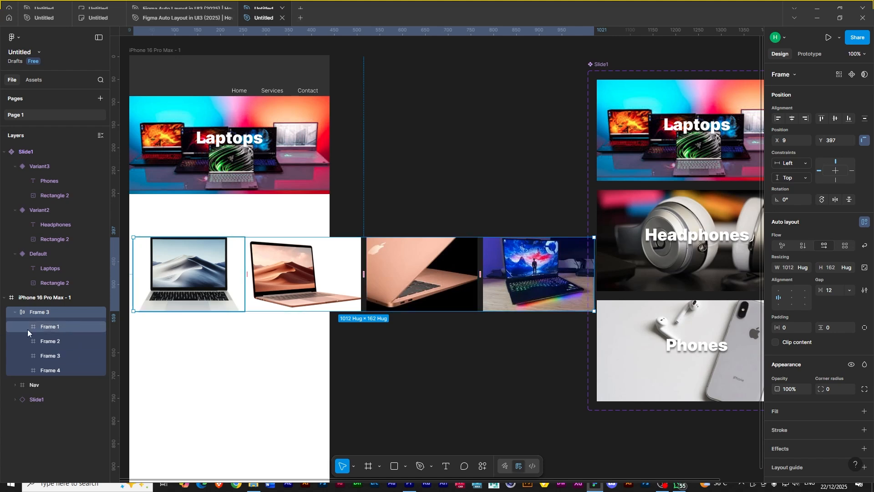
click(47, 330)
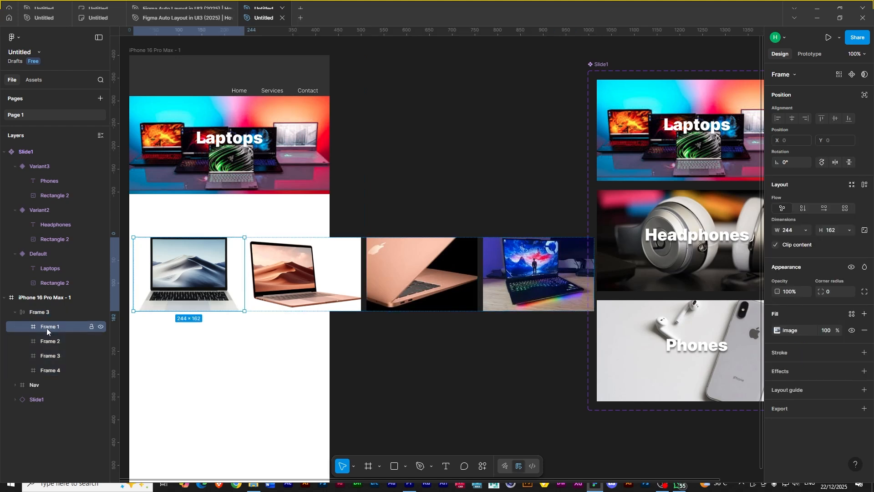
click(865, 185)
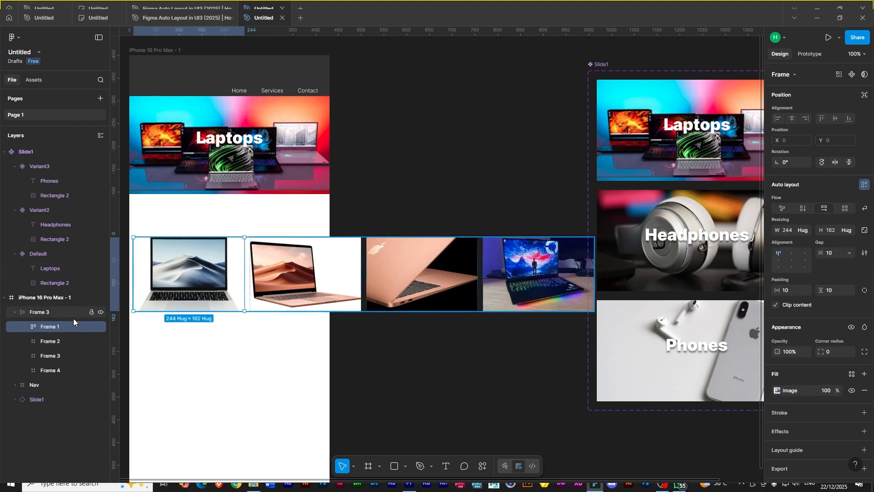
click(50, 341)
click(865, 185)
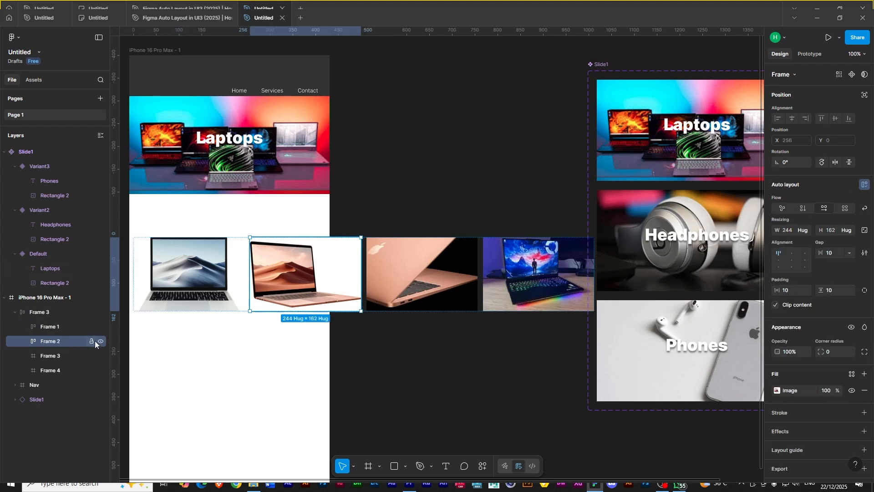
click(50, 355)
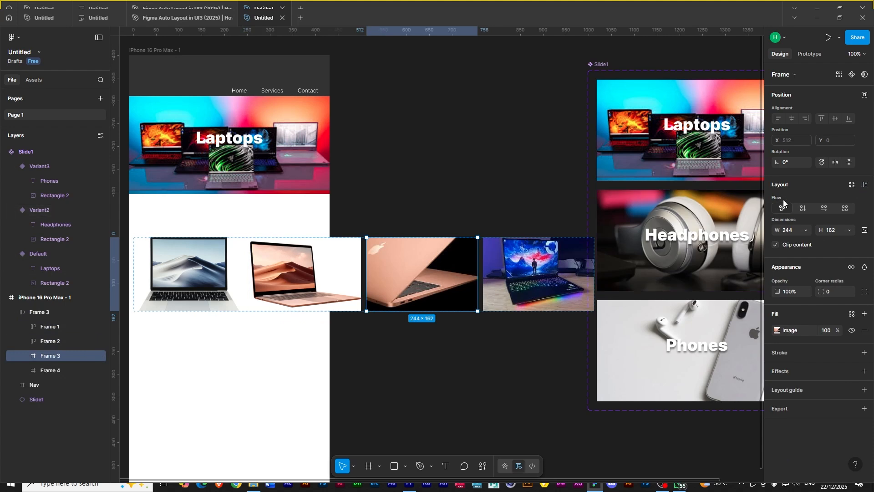
click(865, 188)
click(53, 371)
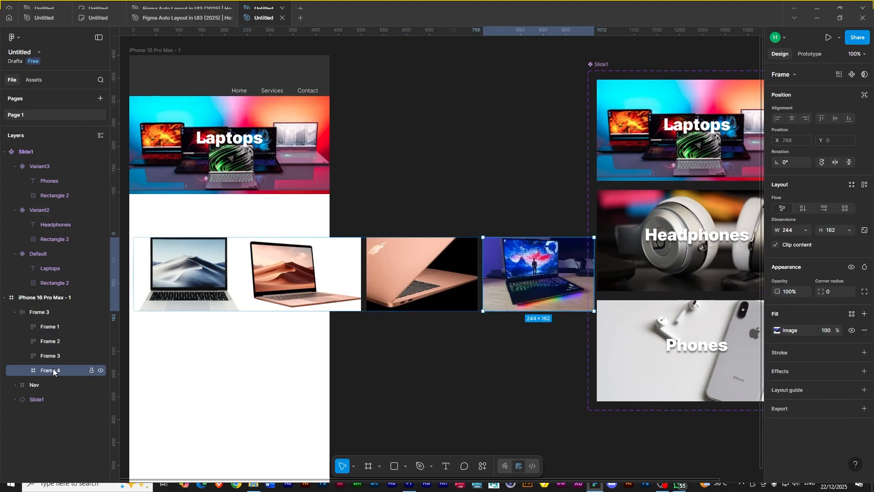
key(shift+a)
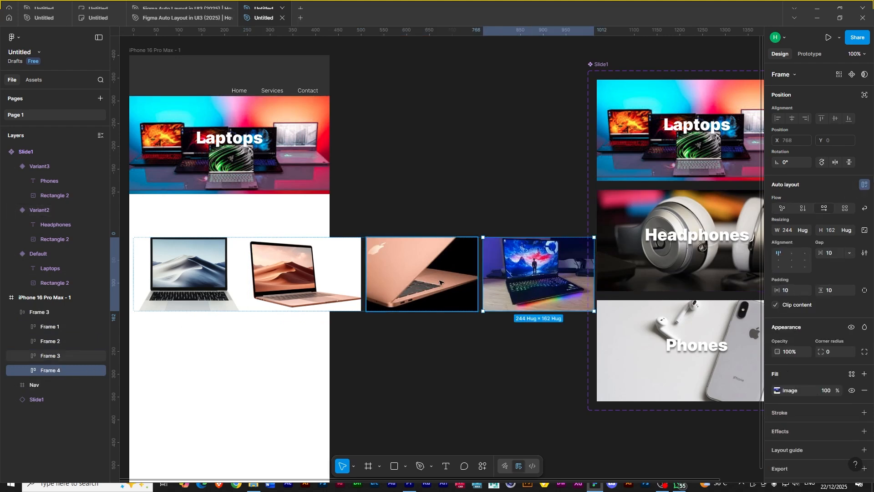
- Resize the laptop row to about 420 wide so it fits inside the phone frame
click(49, 316)
drag(595, 264, 330, 264)
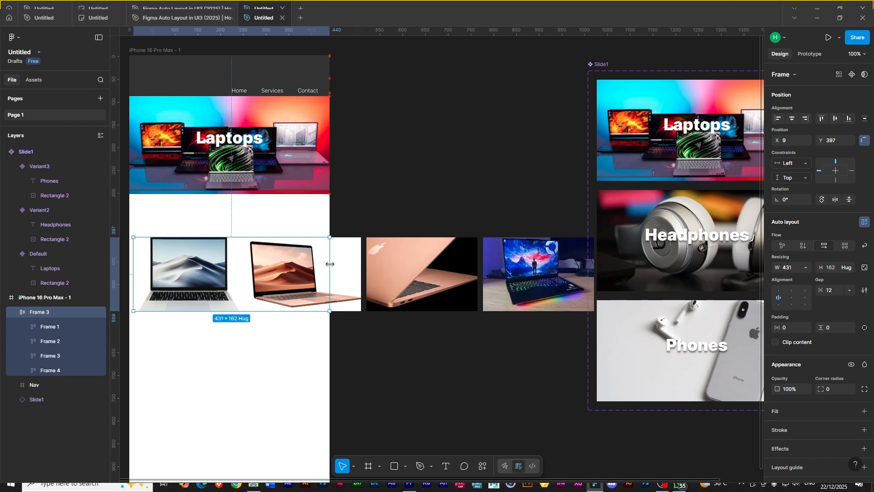
drag(328, 263, 325, 262)
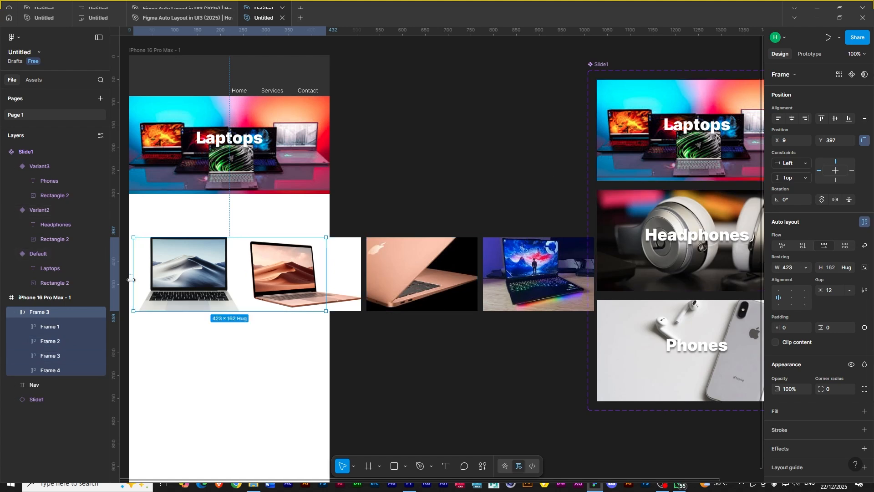
key(alt)
drag(327, 255, 326, 255)
key(alt)
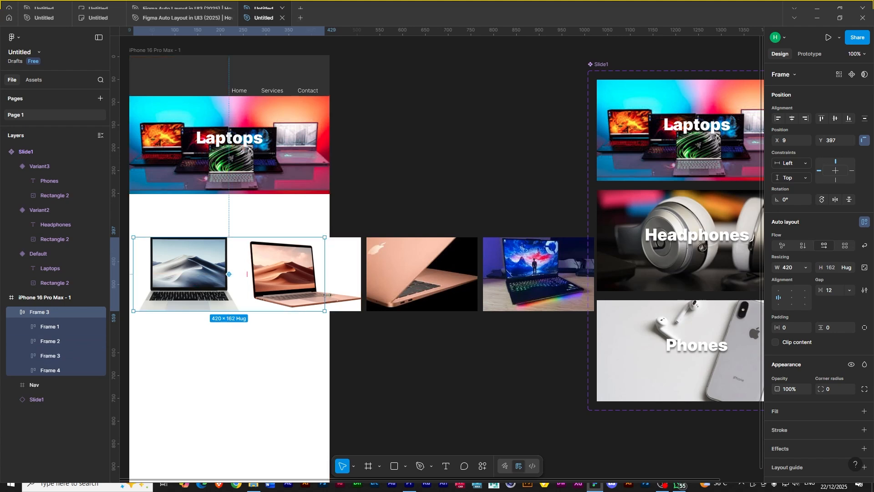
key(ctrl+equal)
key(ctrl+equal)
scroll(262, 277, left, 2)
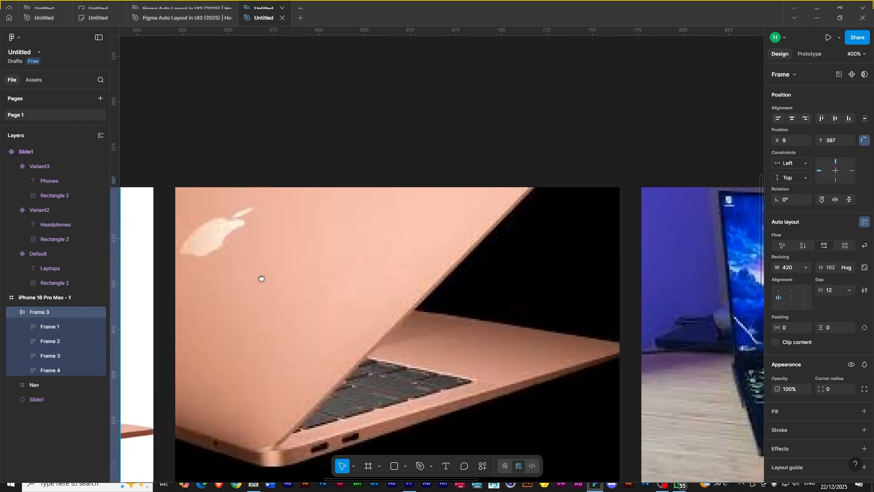
drag(210, 189, 215, 192)
key(alt)
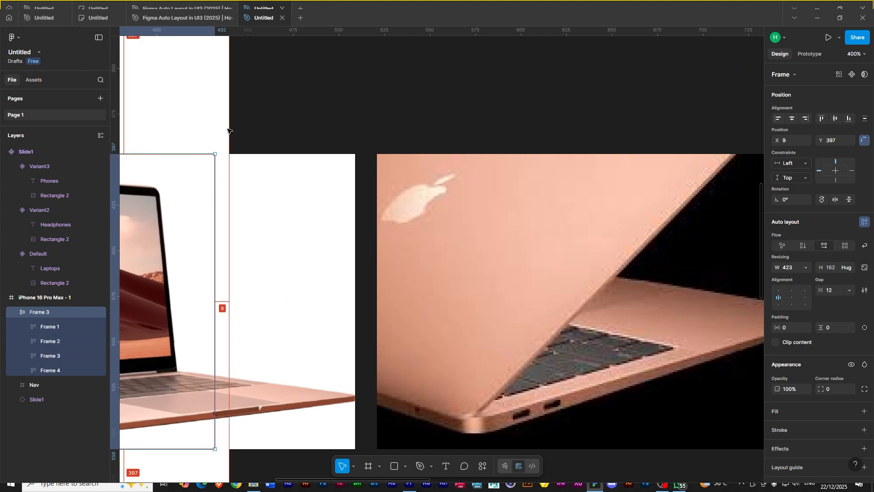
drag(213, 183, 211, 183)
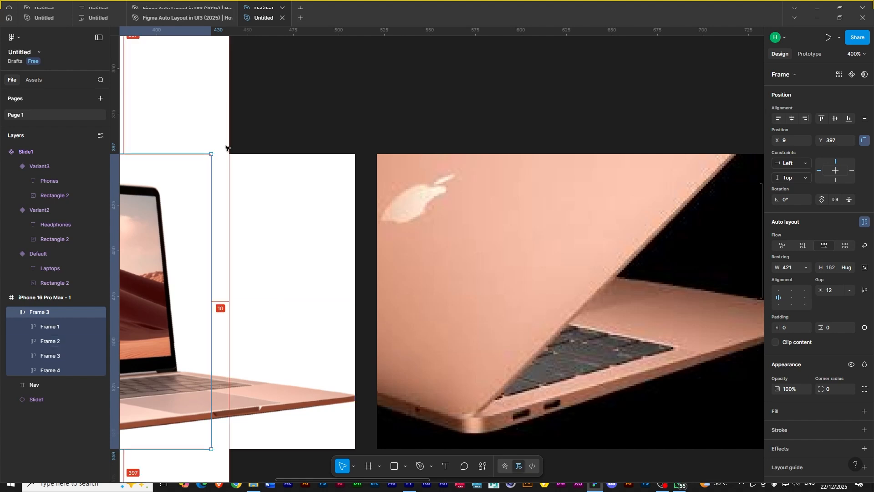
scroll(193, 323, left, 15)
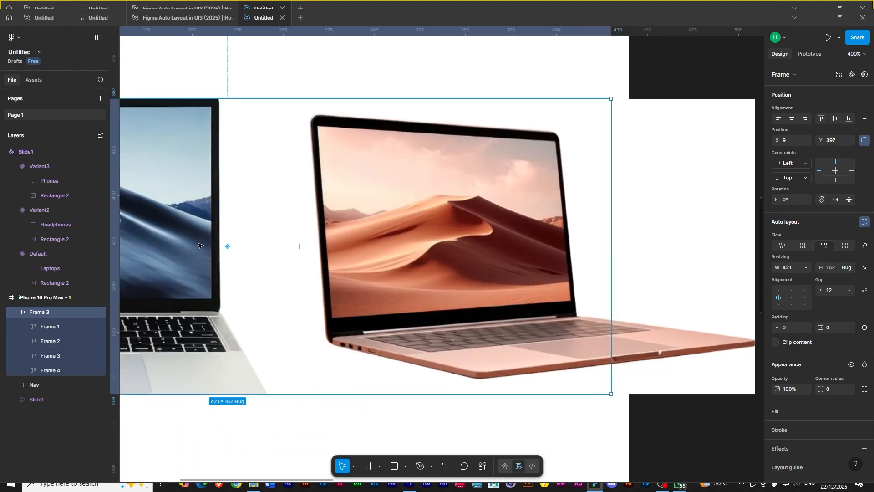
scroll(195, 216, left, 1)
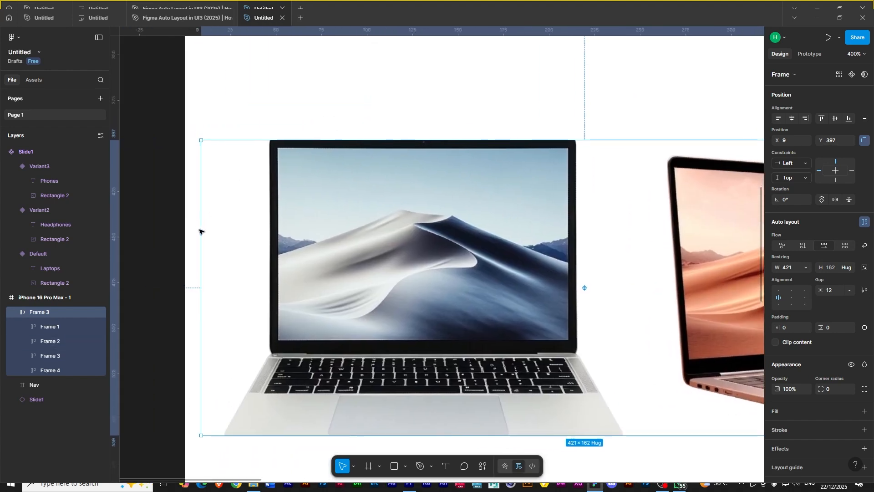
drag(201, 230, 203, 230)
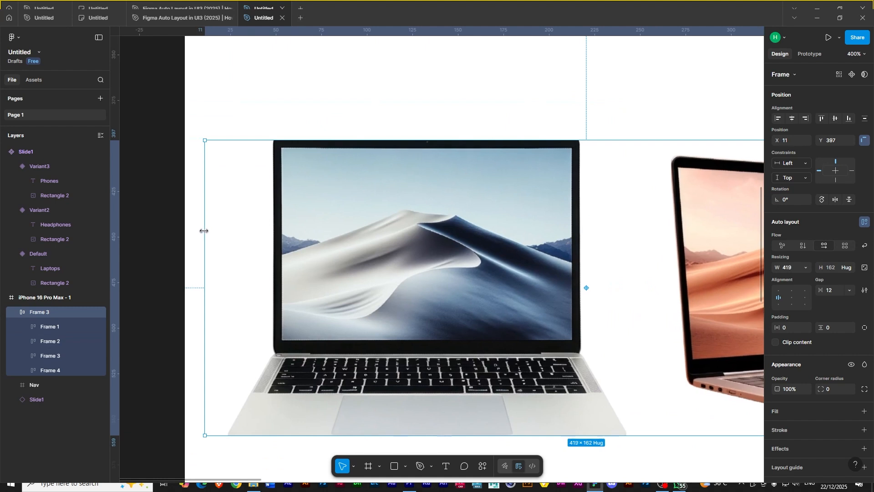
key(alt)
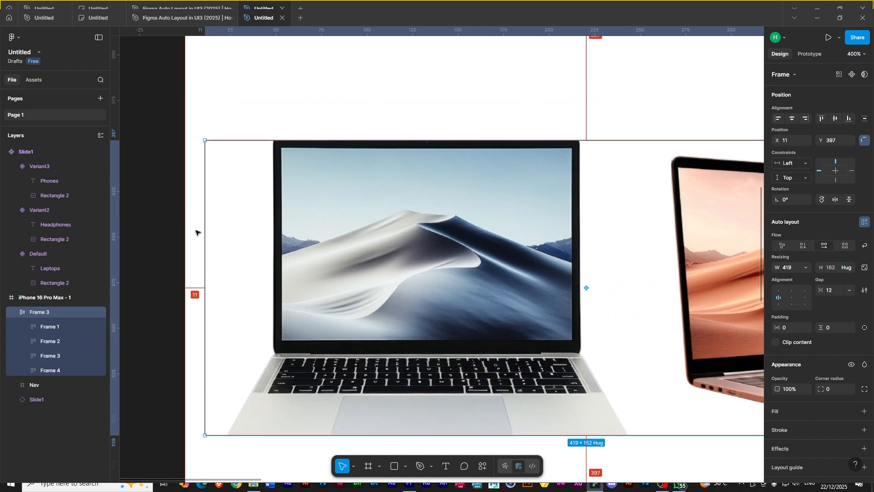
drag(630, 348, 123, 306)
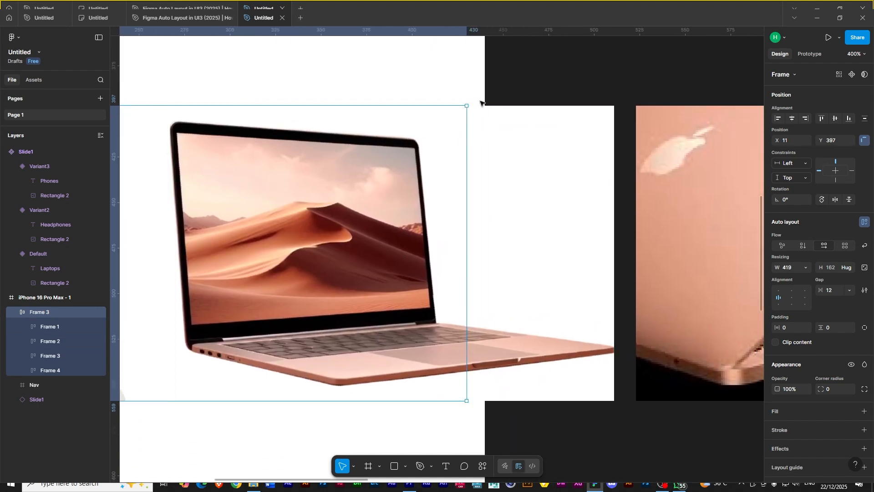
drag(464, 184, 460, 184)
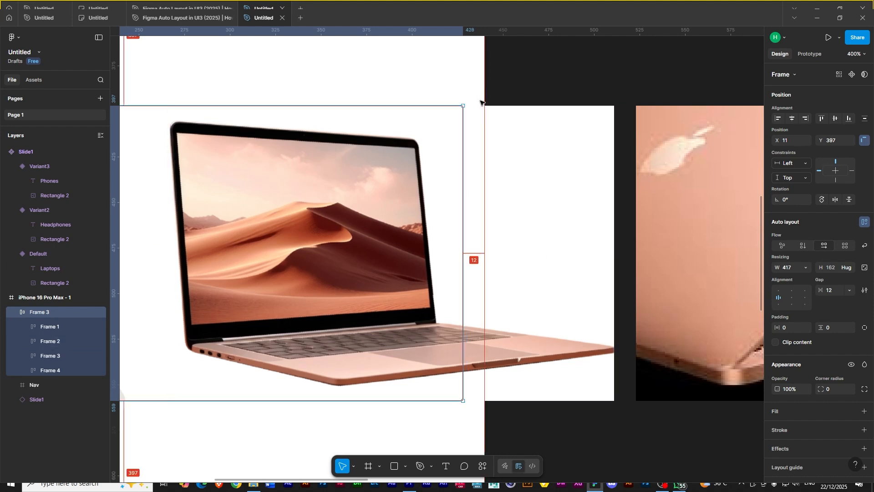
drag(463, 154, 469, 156)
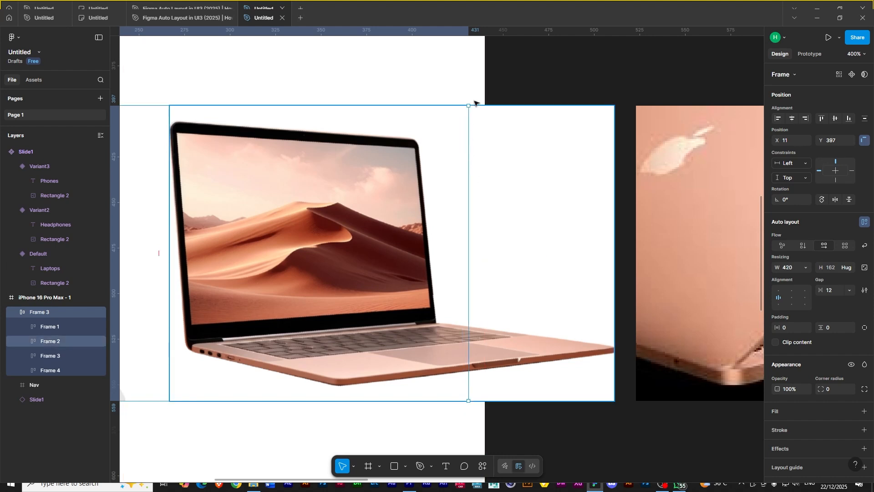
key(alt)
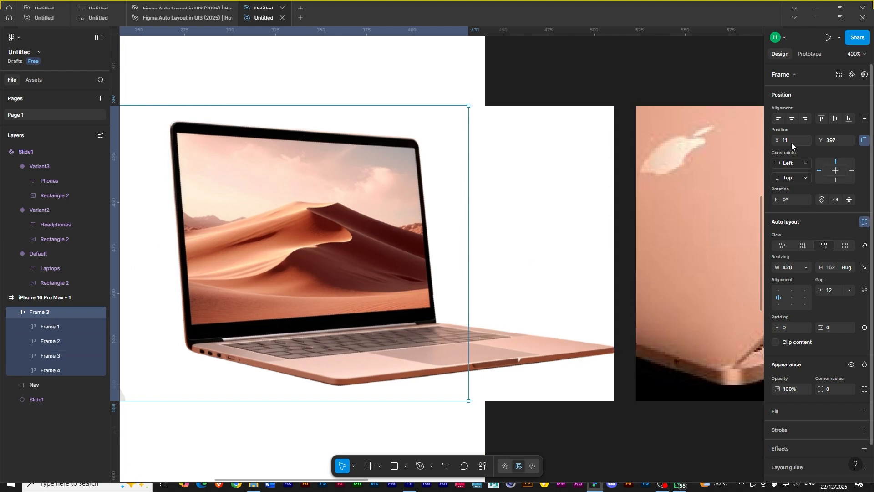
- Center the laptop row horizontally within the iPhone 16 Pro Max frame
scroll(456, 86, down, 1)
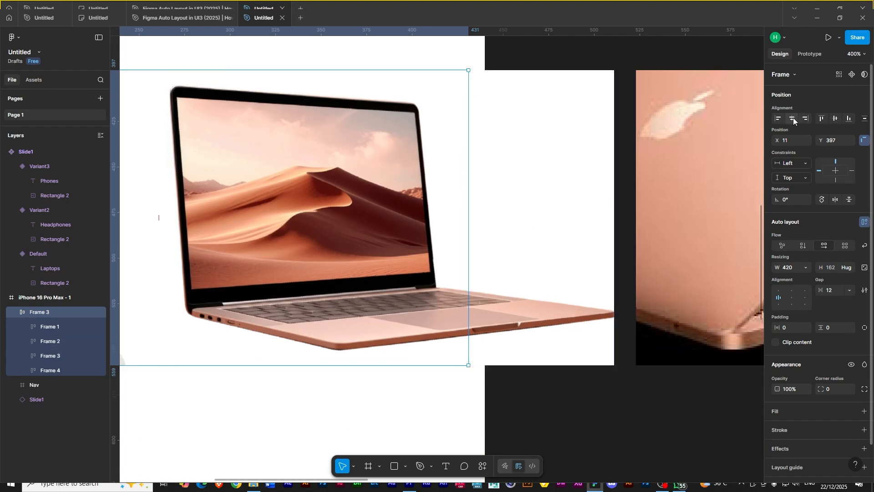
click(793, 117)
key(alt)
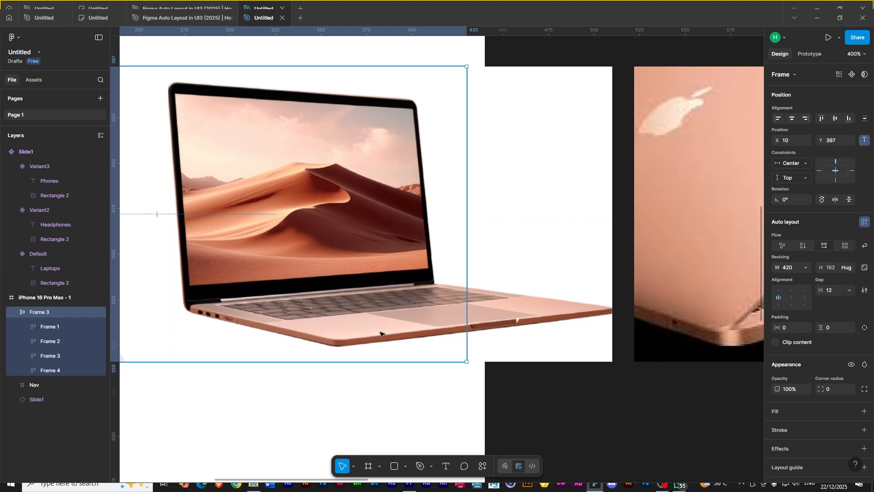
- Turn on clip content for the iPhone 16 Pro Max frame
scroll(381, 324, down, 1)
key(ctrl+minus)
key(ctrl+minus)
drag(379, 325, 330, 384)
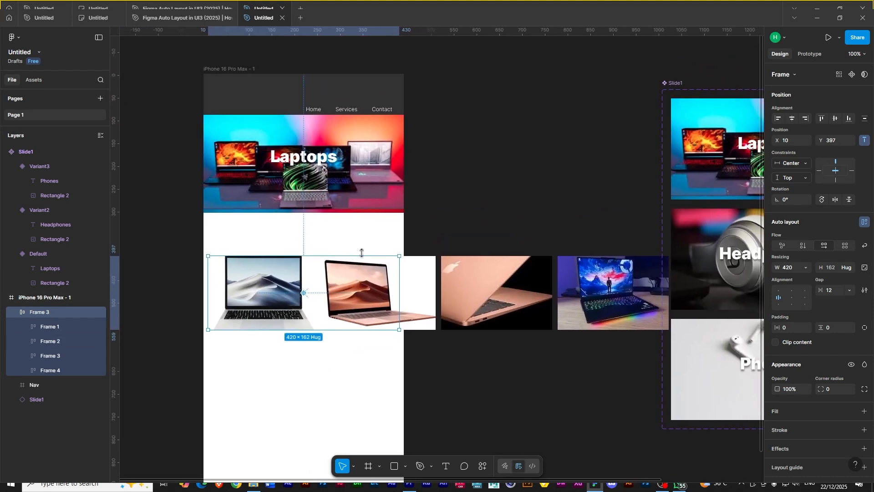
click(245, 70)
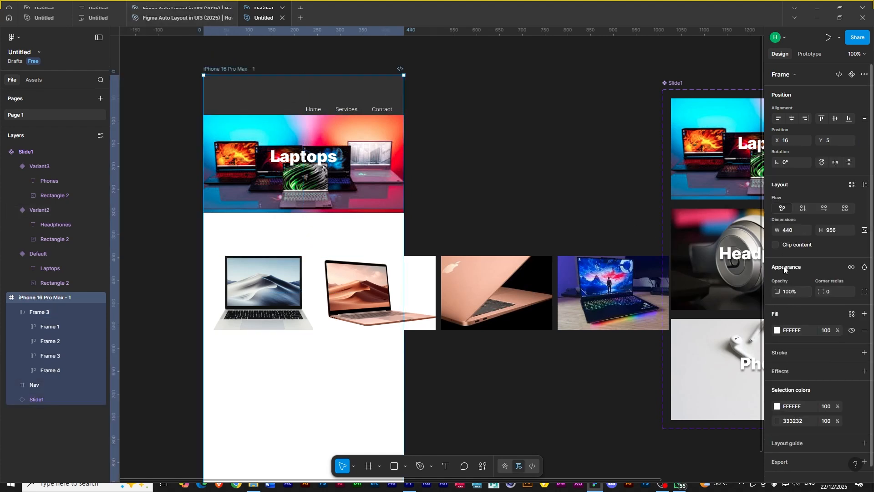
click(776, 245)
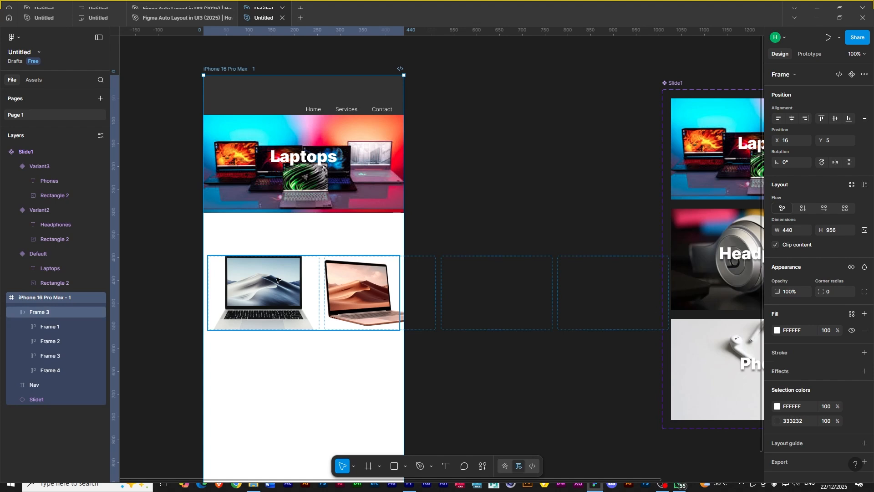
- Set the laptop row's width to 224
click(260, 273)
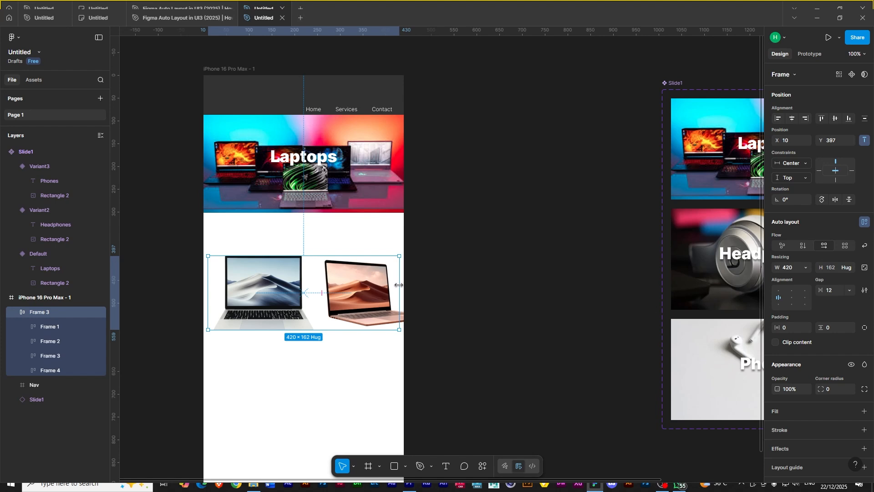
drag(398, 285, 315, 285)
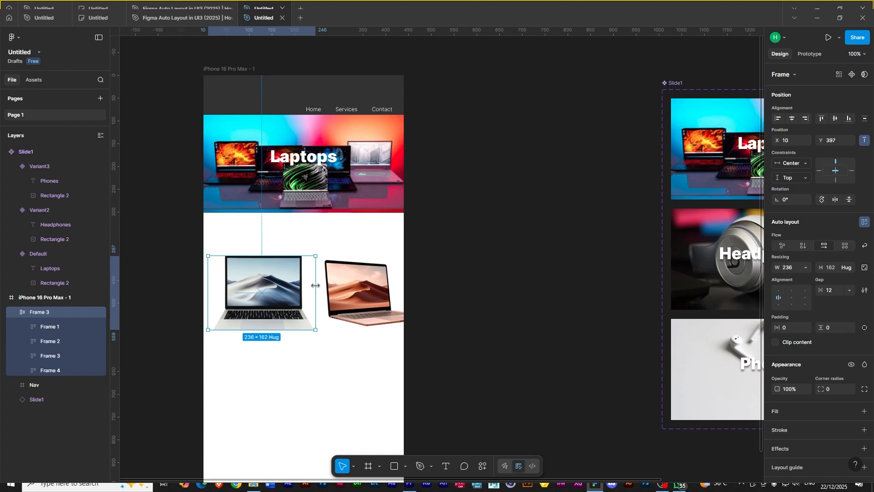
click(51, 325)
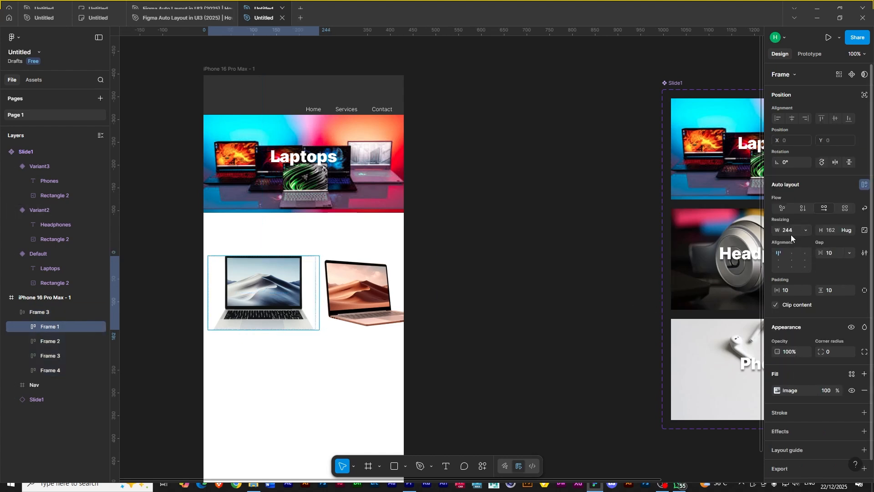
click(45, 311)
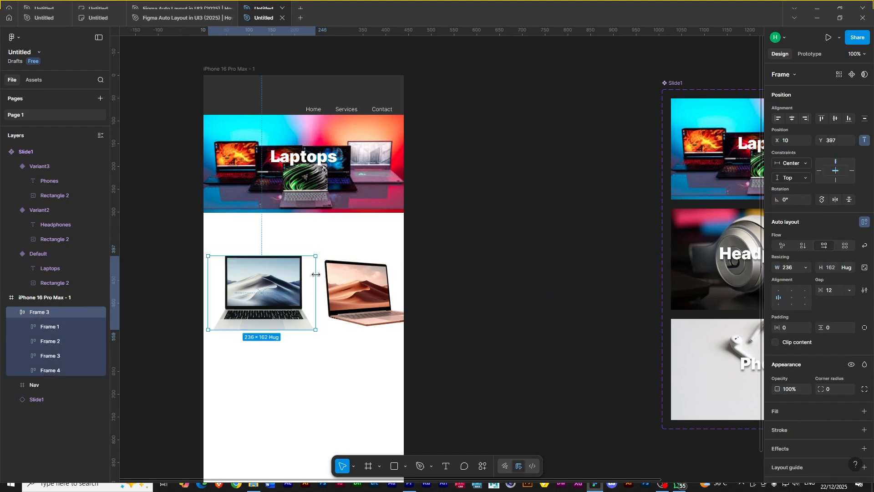
click(788, 268)
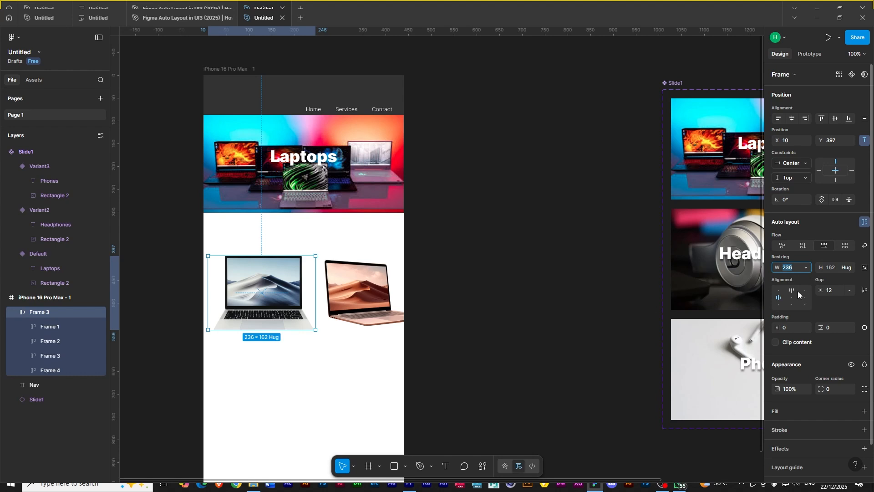
text(224)
key(Return)
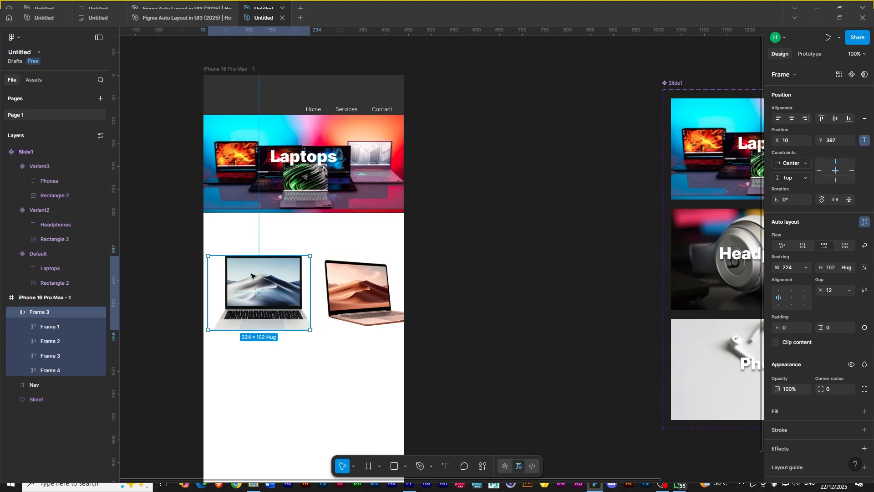
- Center the laptop row horizontally in the phone frame and move it up to Y 366
drag(258, 282, 294, 283)
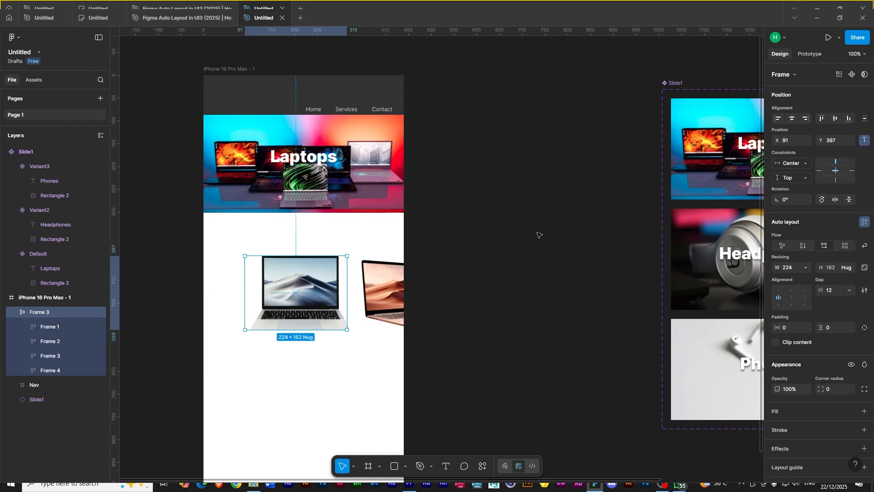
click(791, 118)
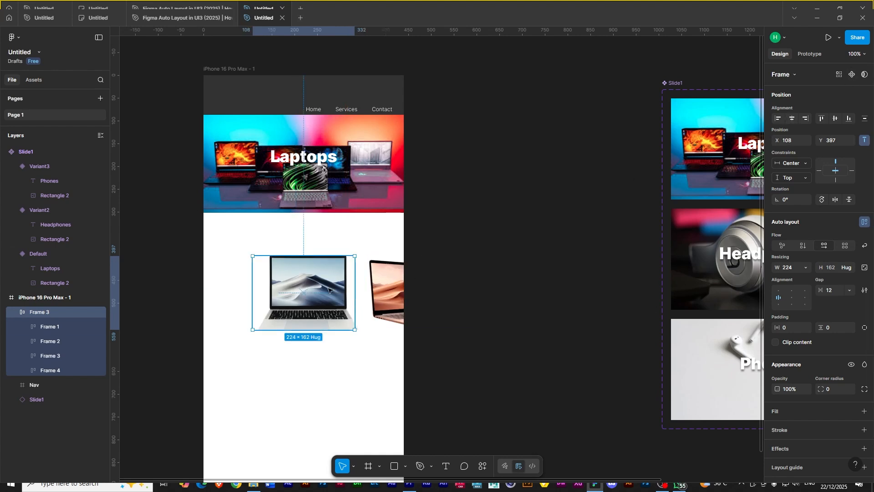
drag(311, 288, 310, 277)
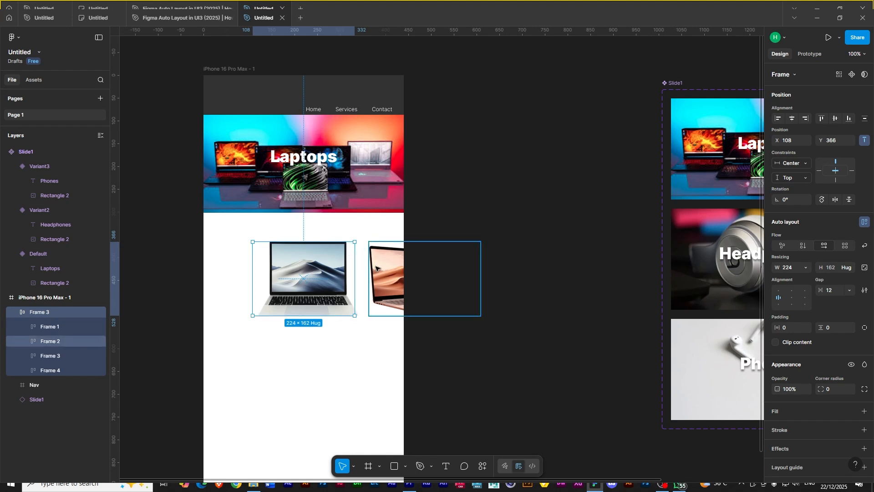
- Turn on clip content for the laptop row
key(Escape)
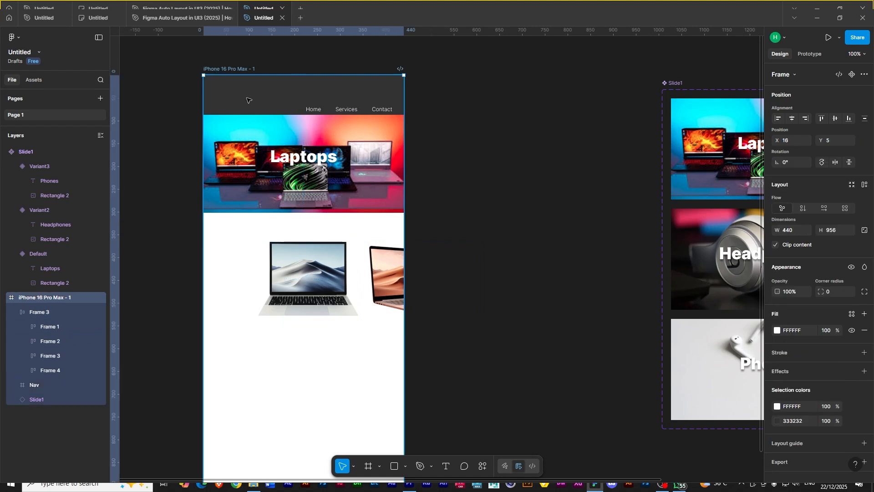
click(386, 264)
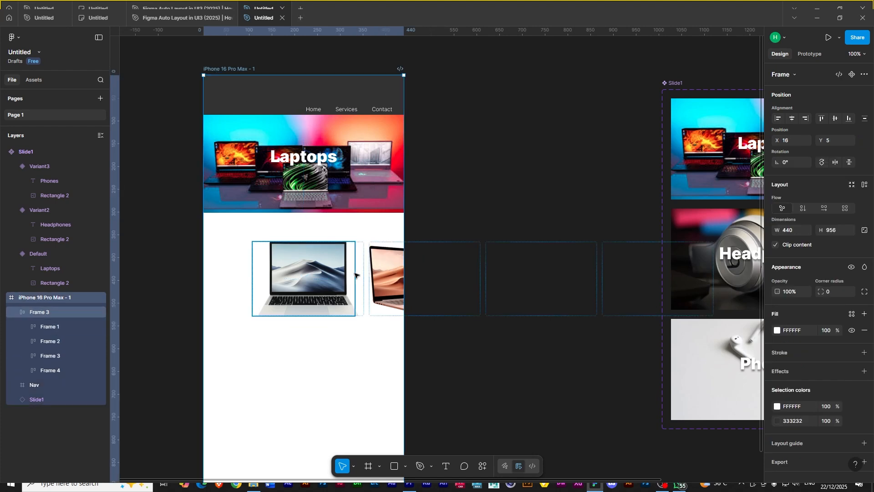
click(37, 311)
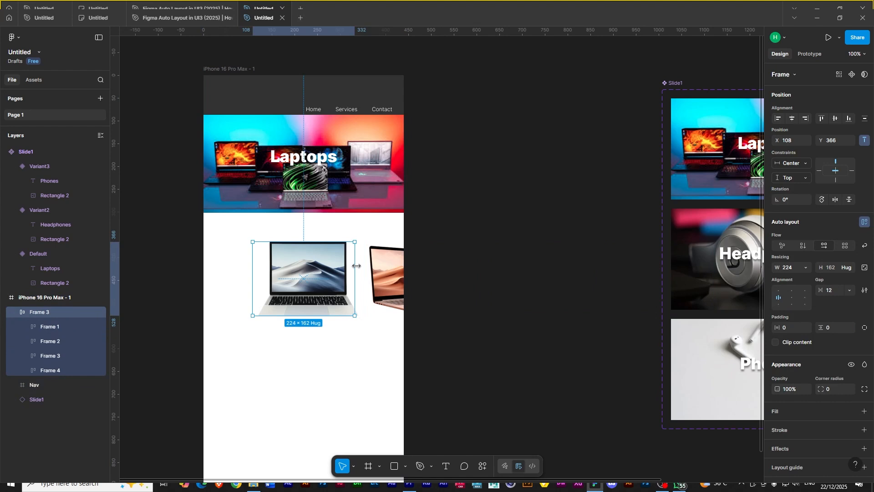
click(212, 69)
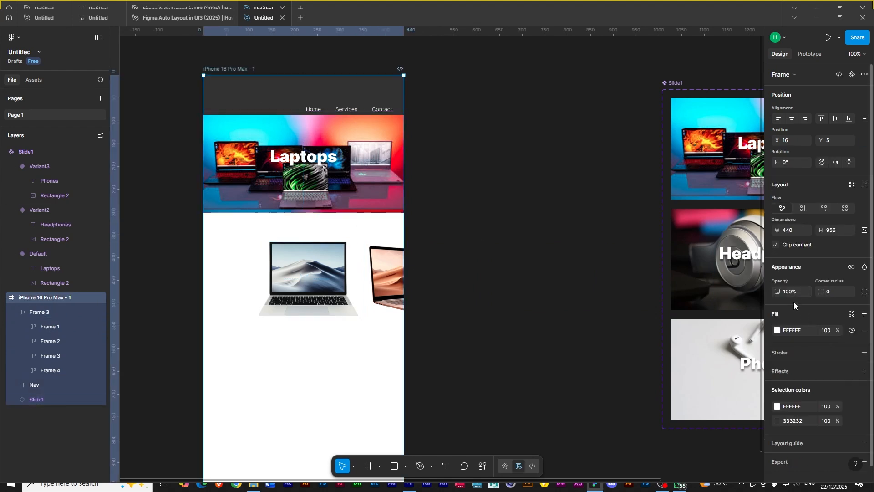
click(344, 250)
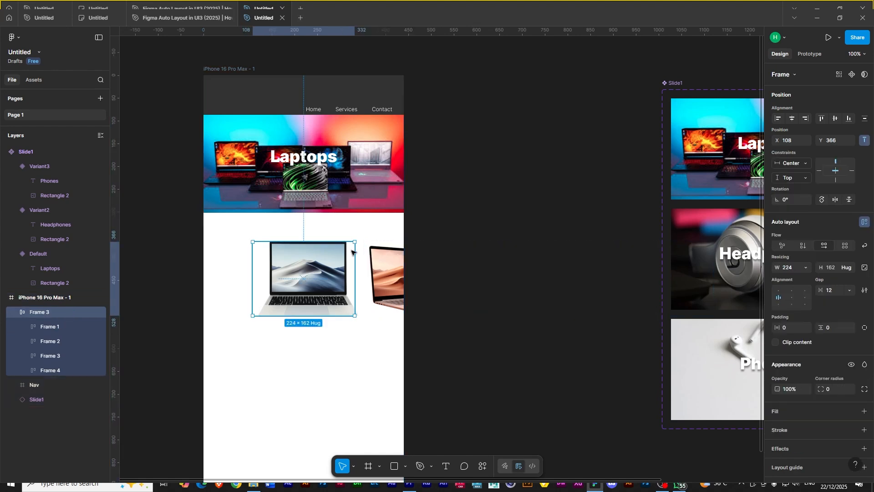
click(778, 341)
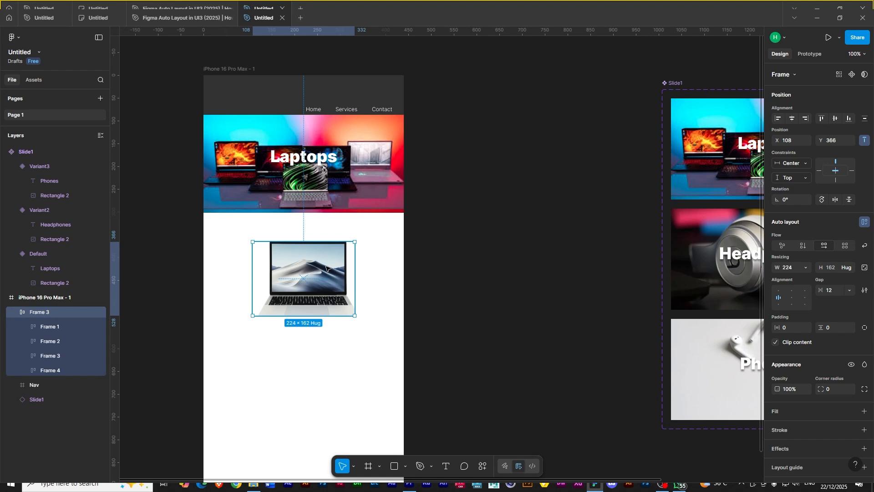
key(minus)
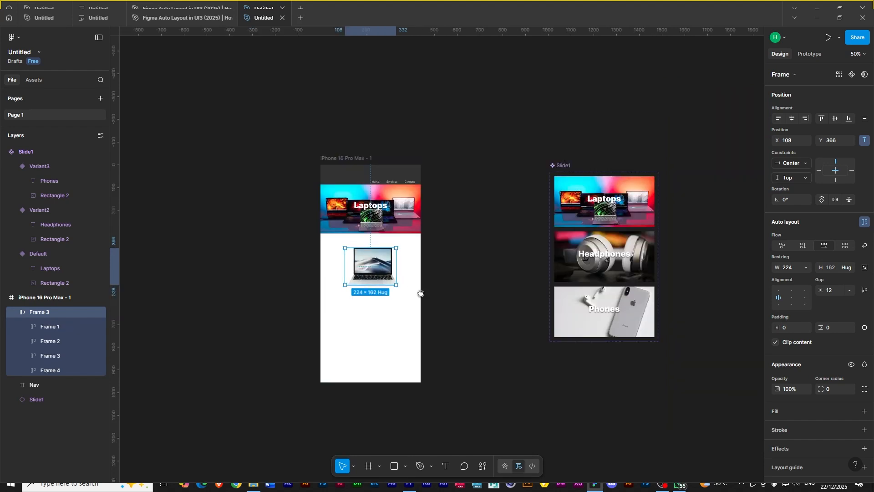
drag(419, 292, 356, 303)
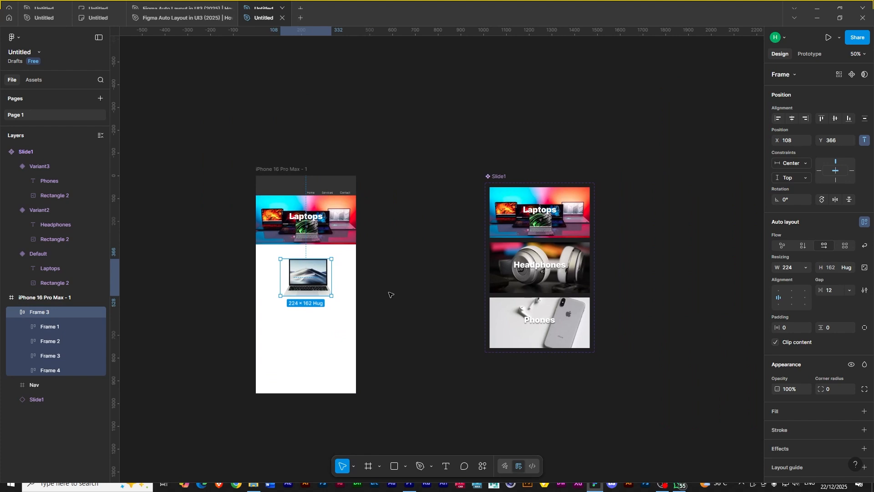
key(shift+0)
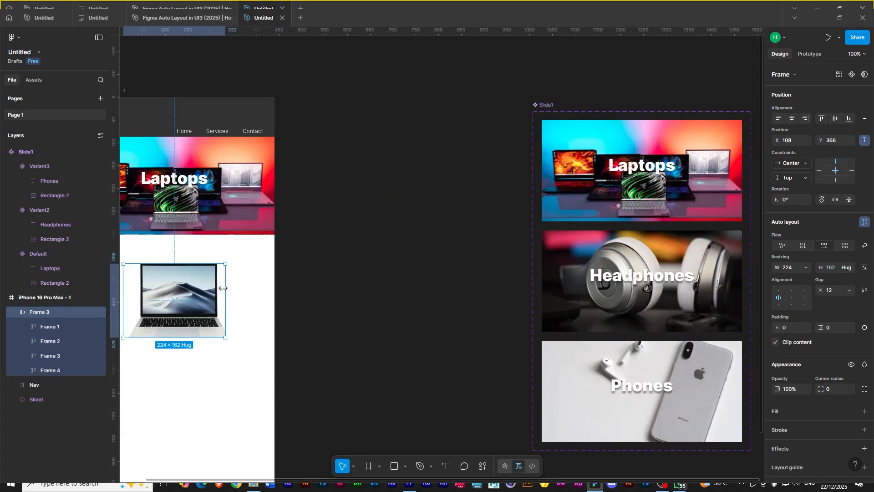
drag(227, 286, 270, 295)
drag(266, 384, 428, 353)
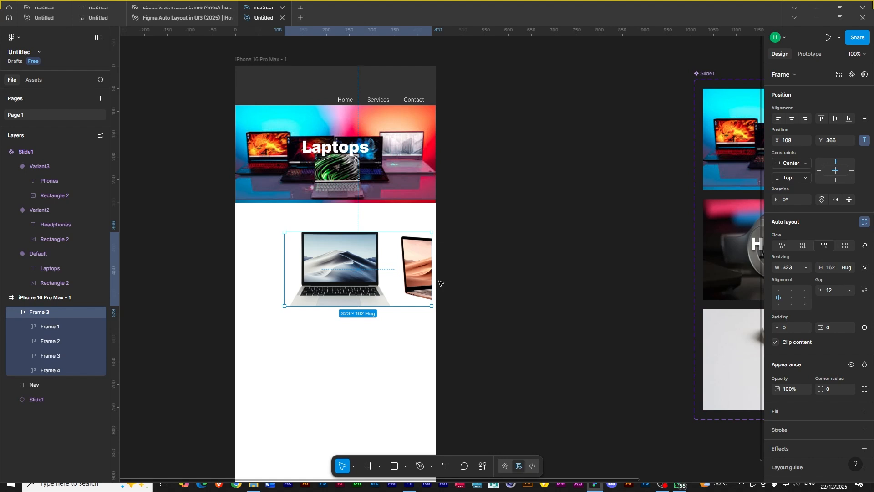
key(ctrl+z)
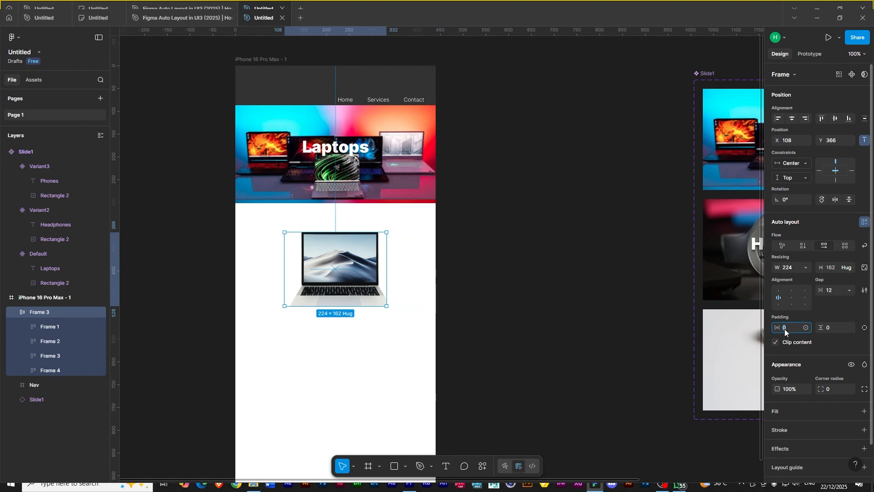
- Set the laptop row's horizontal padding to 20 and widen it to about 276
key(Return)
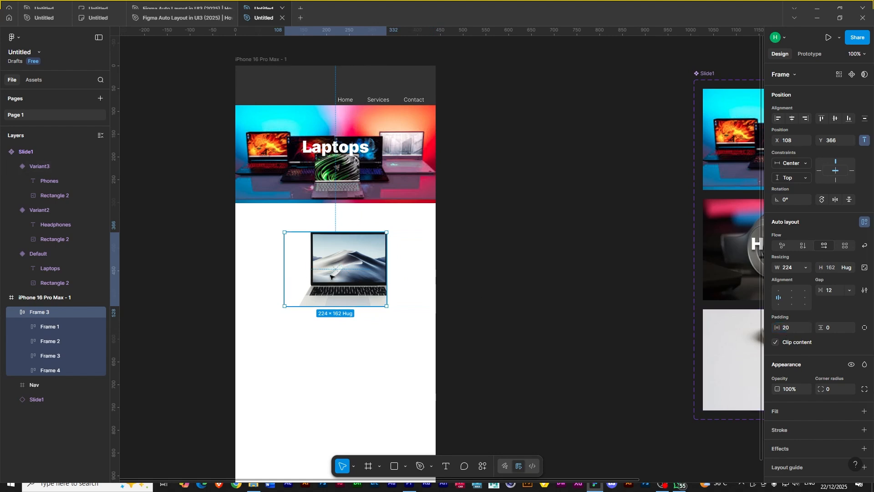
drag(386, 267, 411, 265)
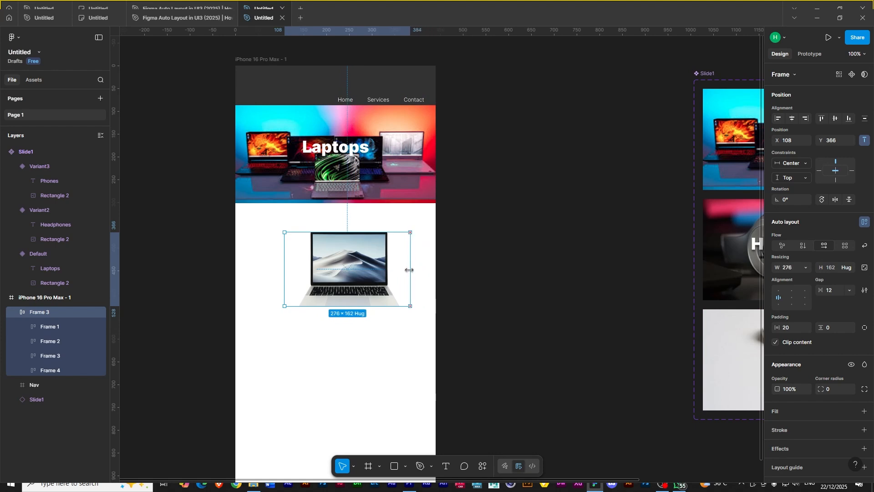
- Center the laptop row horizontally, then move it out of the phone frame onto the empty canvas
click(791, 118)
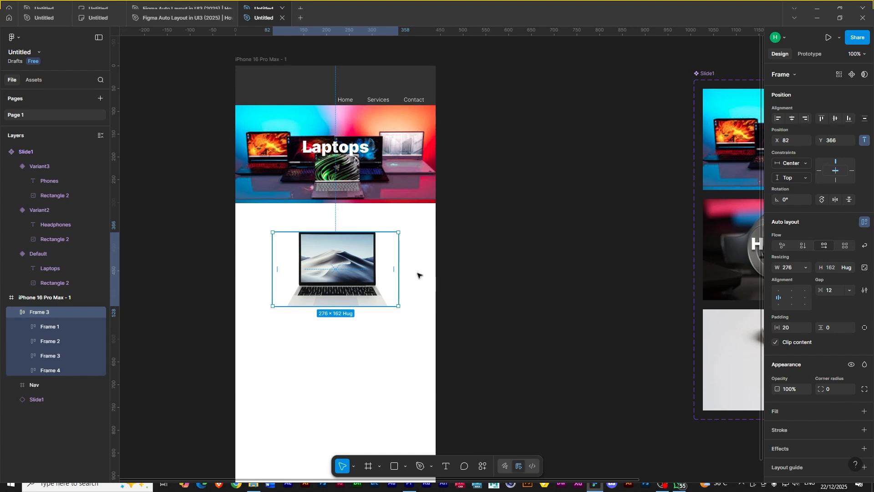
drag(485, 253, 339, 141)
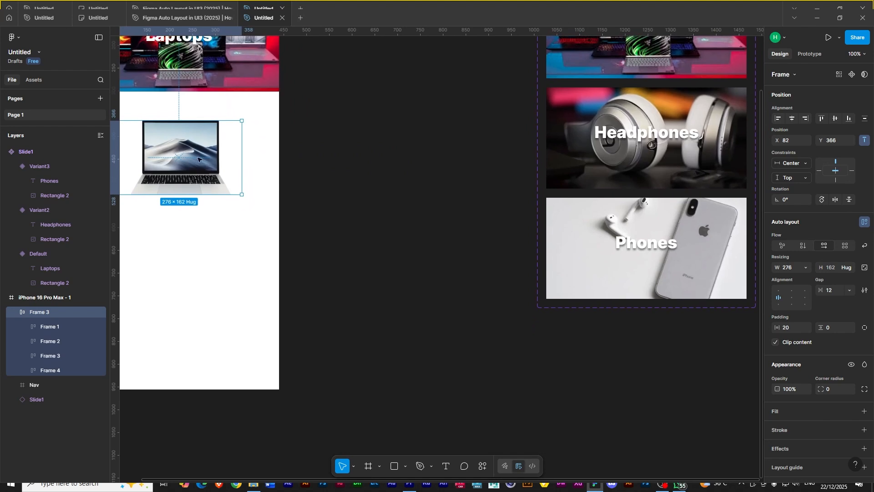
drag(174, 161, 486, 389)
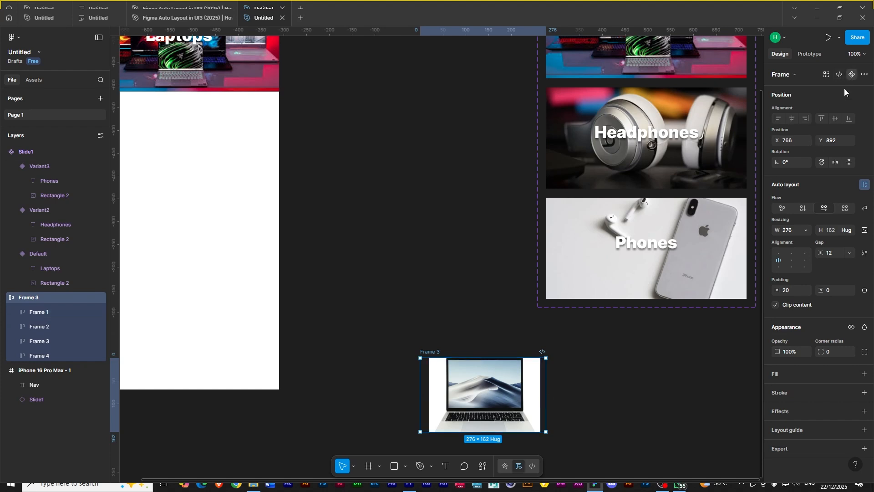
- Turn the laptop row into a component with four variants
click(853, 76)
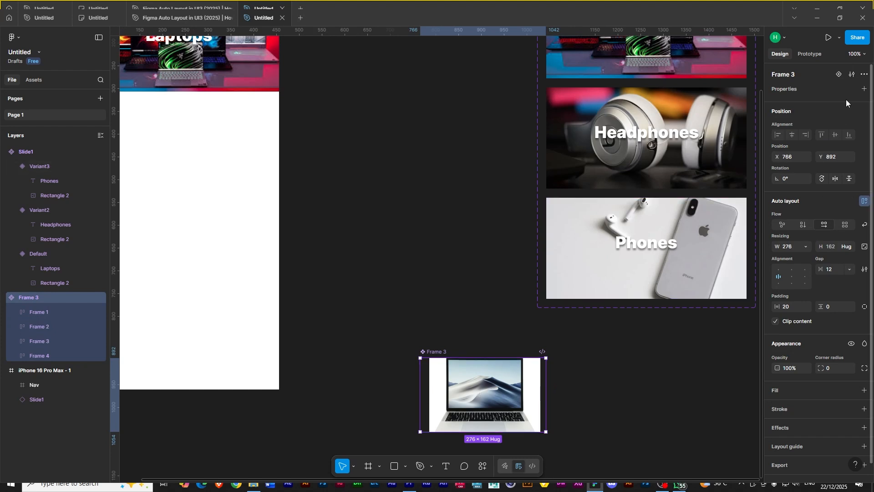
click(839, 74)
drag(607, 348, 540, 187)
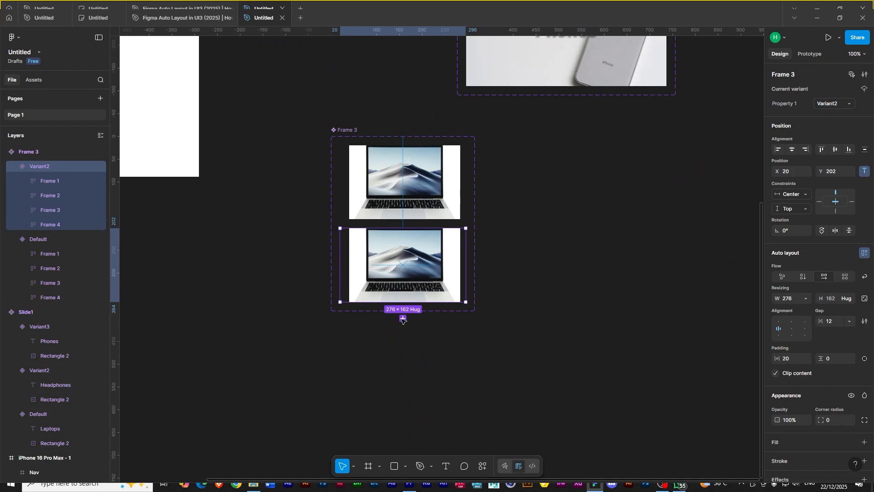
click(403, 322)
click(403, 401)
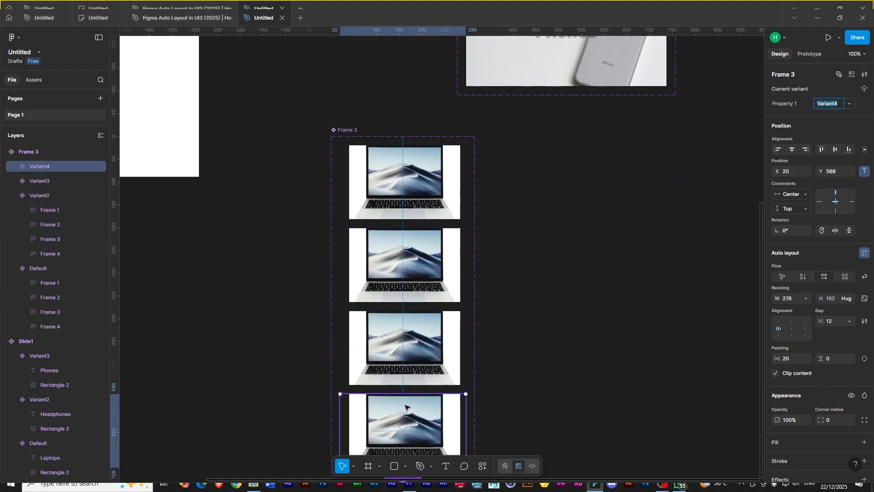
- Select Frame 1 inside the Default variant of the laptop component
click(405, 188)
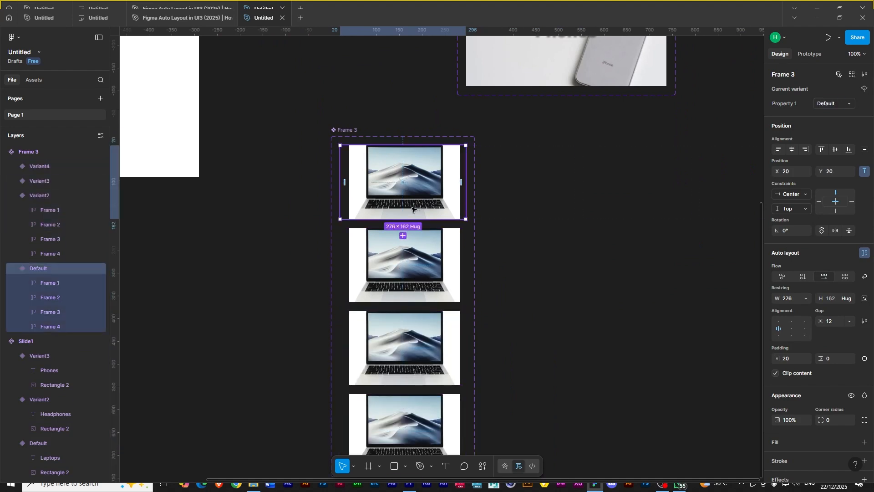
click(50, 298)
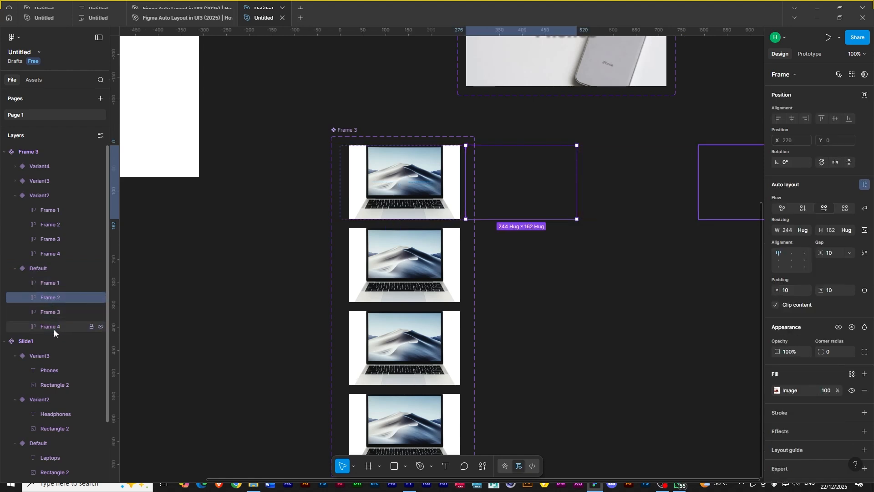
click(53, 281)
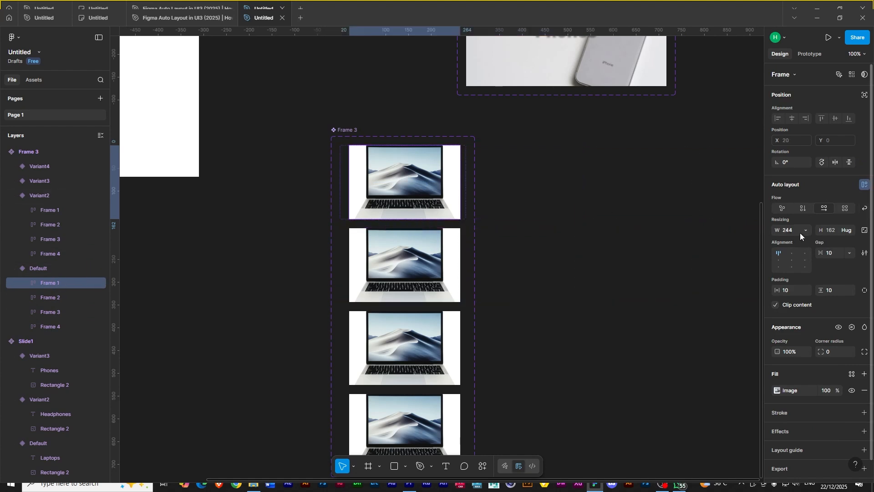
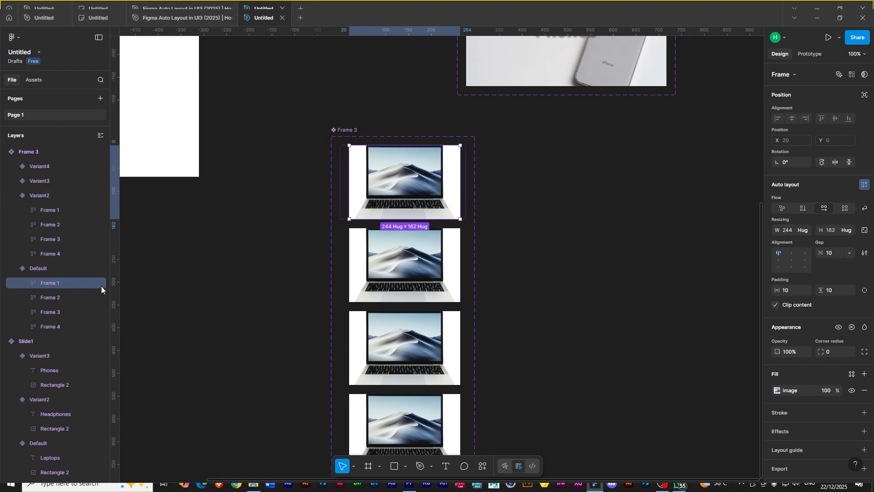
- Set the Default variant's Frames 2, 3 and 4 to 50% opacity and reduce their width to 164
click(47, 297)
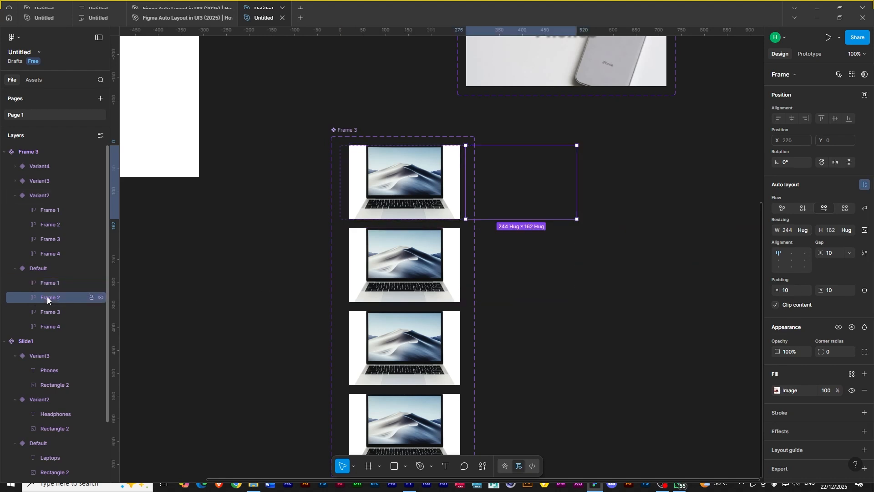
shift+click(50, 327)
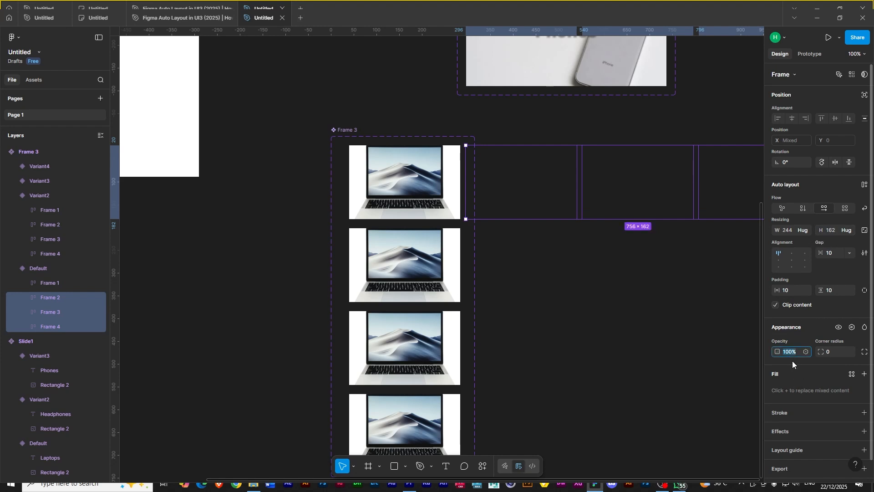
text(0)
key(Return)
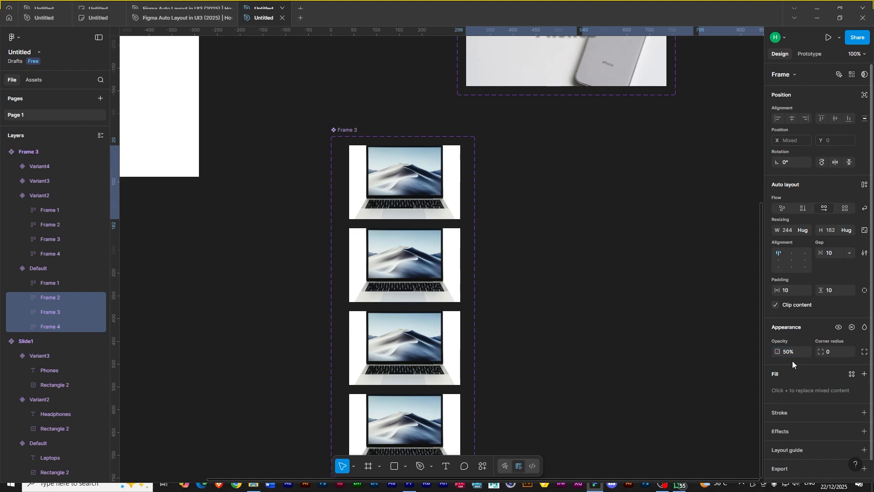
click(788, 229)
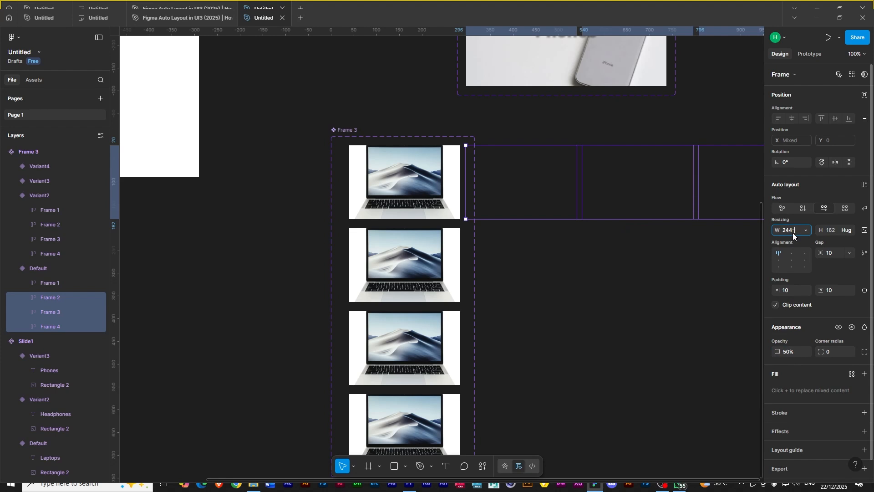
text(-80)
click(863, 231)
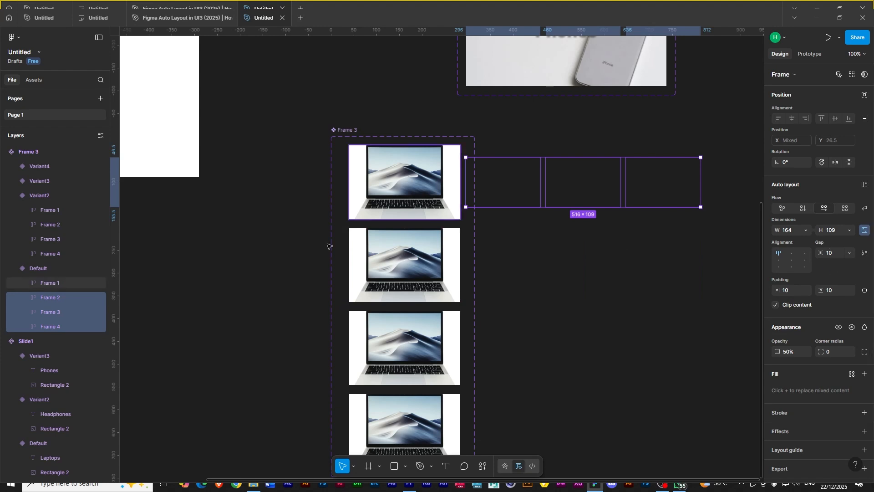
- Turn off clip content for the Variant2 row and for the whole laptop component set
click(411, 273)
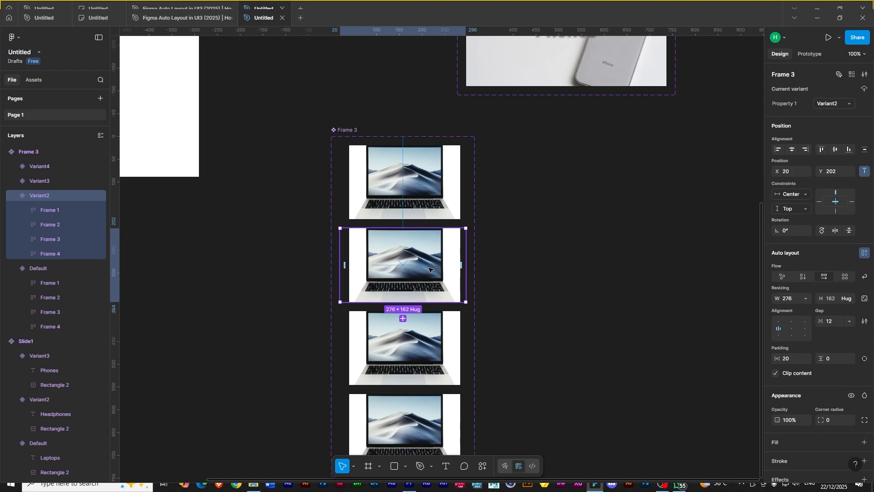
click(60, 212)
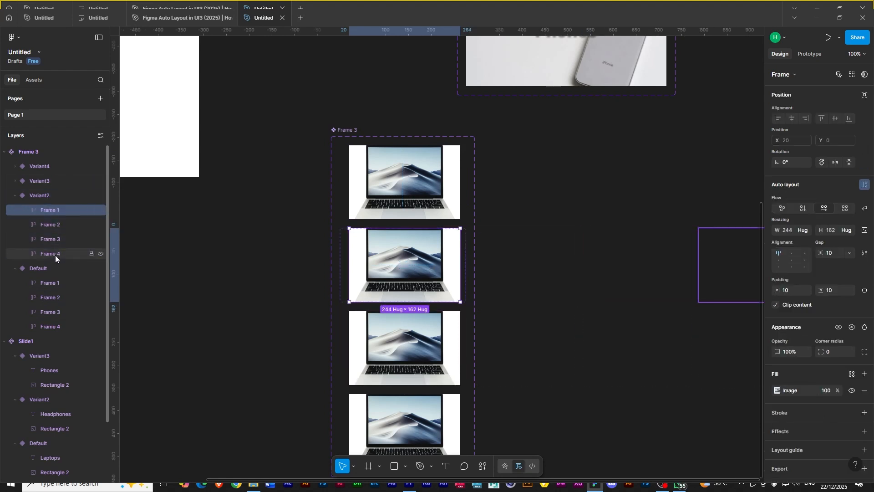
shift+click(55, 255)
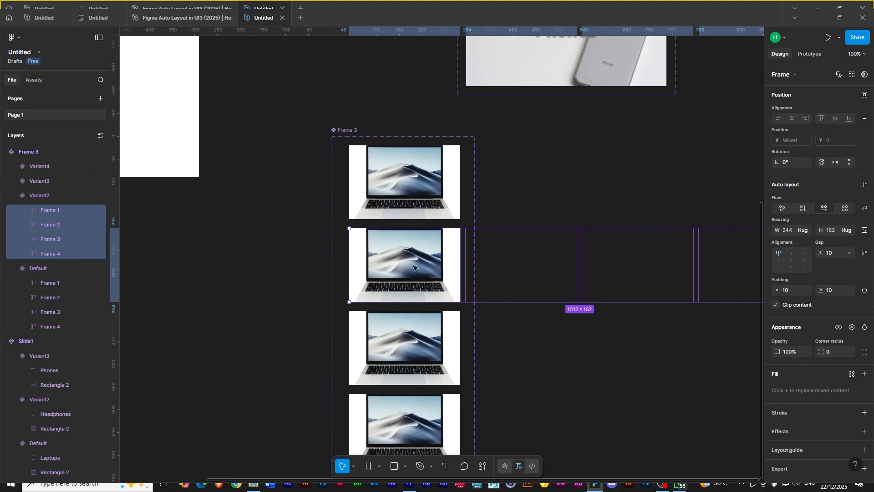
click(509, 335)
click(419, 261)
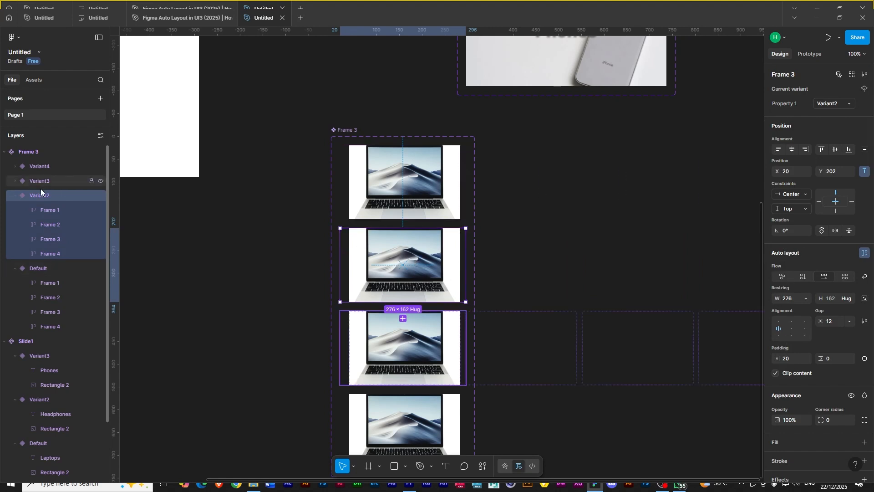
click(775, 373)
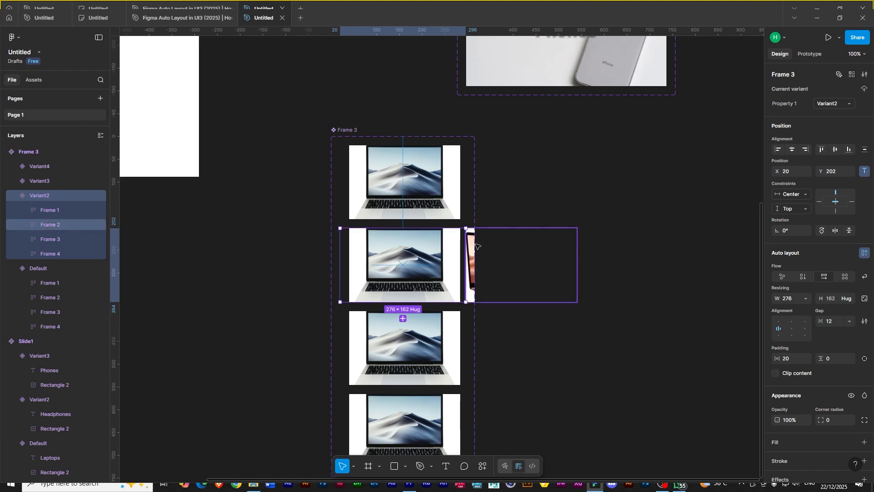
click(353, 132)
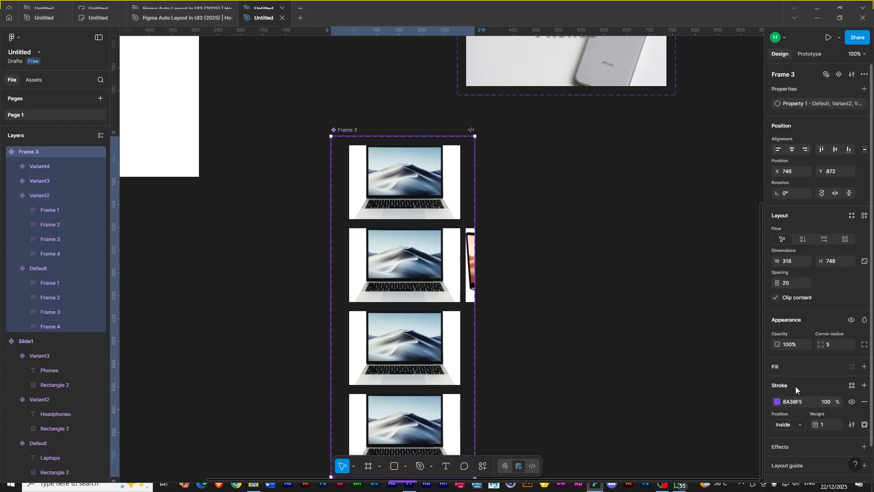
click(776, 297)
- Reorder Variant2's laptop frames so Frame 2, Frame 3 and Frame 4 come before Frame 1
click(514, 278)
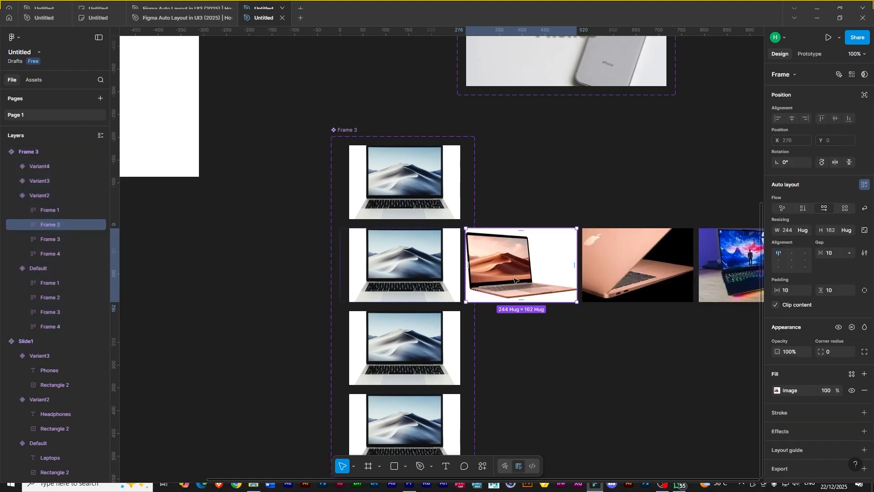
shift+click(612, 276)
shift+click(717, 269)
click(518, 271)
key(Left)
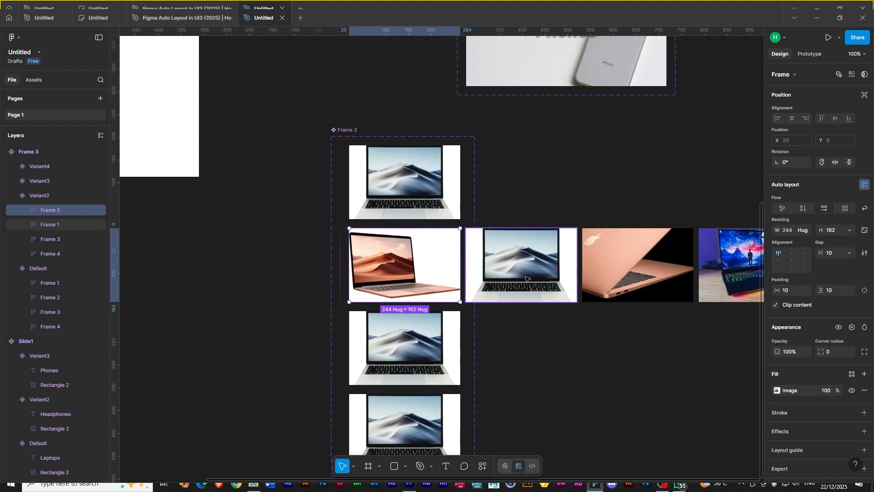
click(608, 273)
key(Left)
click(716, 277)
key(Left)
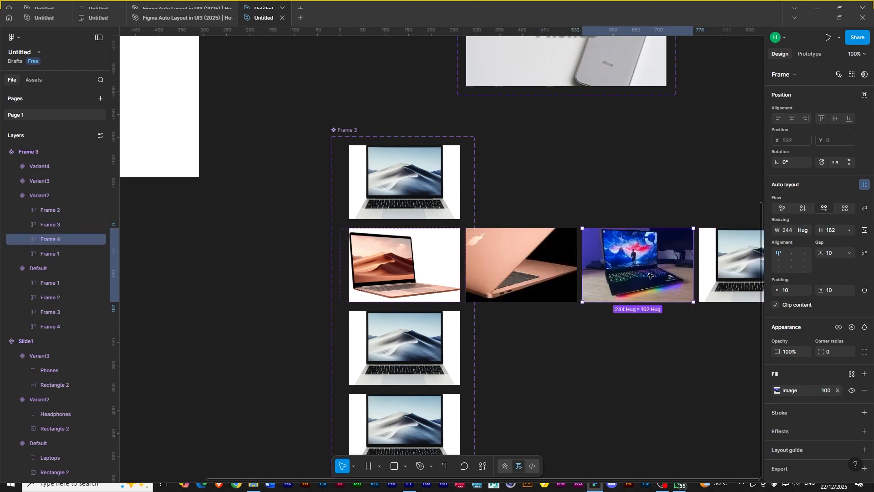
click(407, 281)
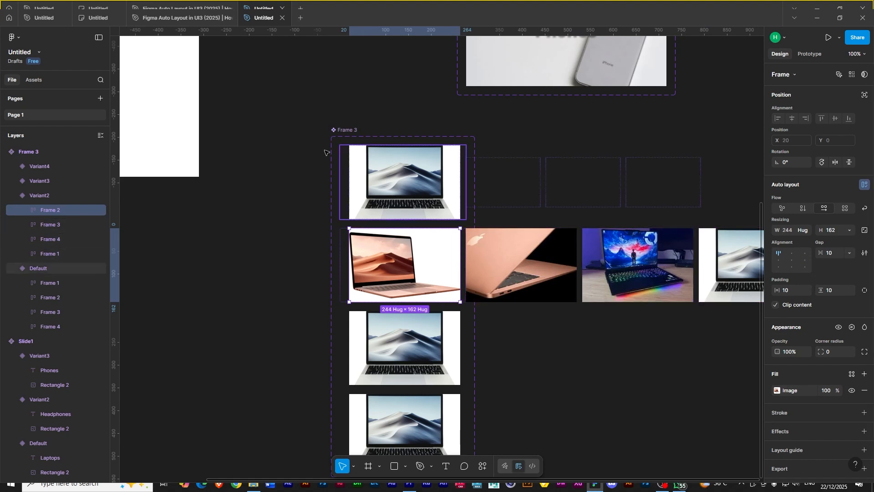
- In Variant2, set Frame 3 and Frame 1 to 50% opacity and reduce their width to 164
click(346, 132)
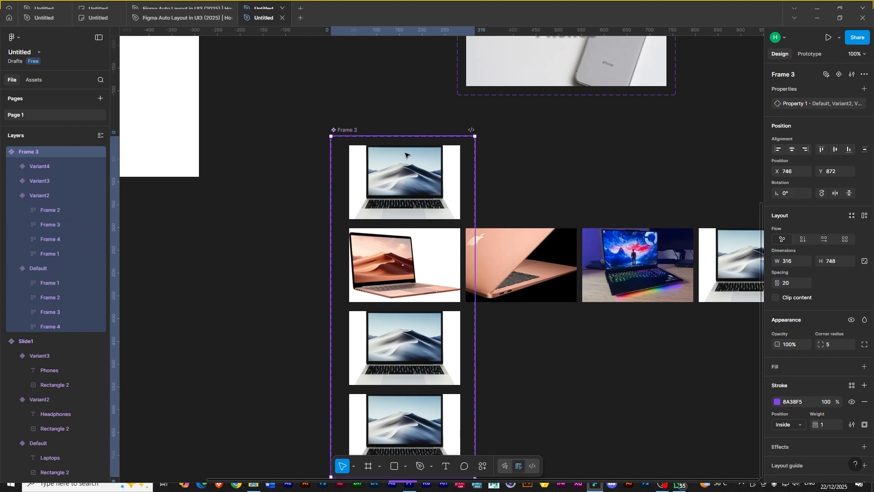
drag(611, 386, 542, 348)
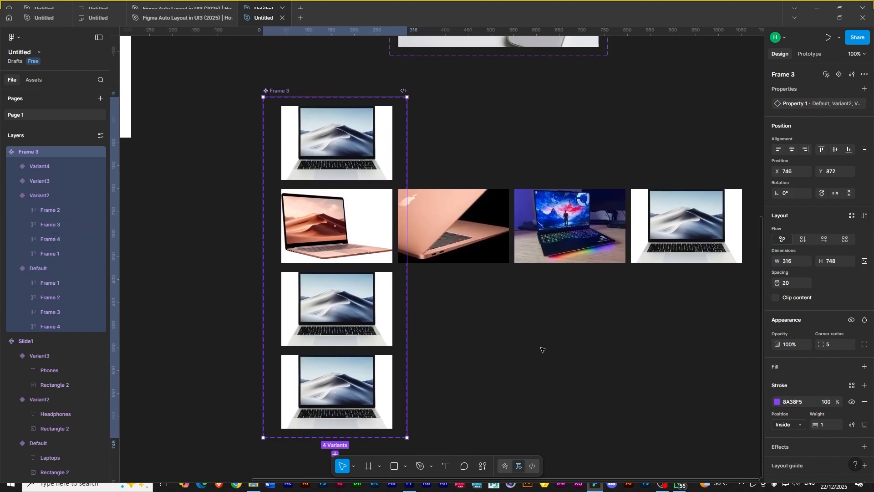
double_click(447, 226)
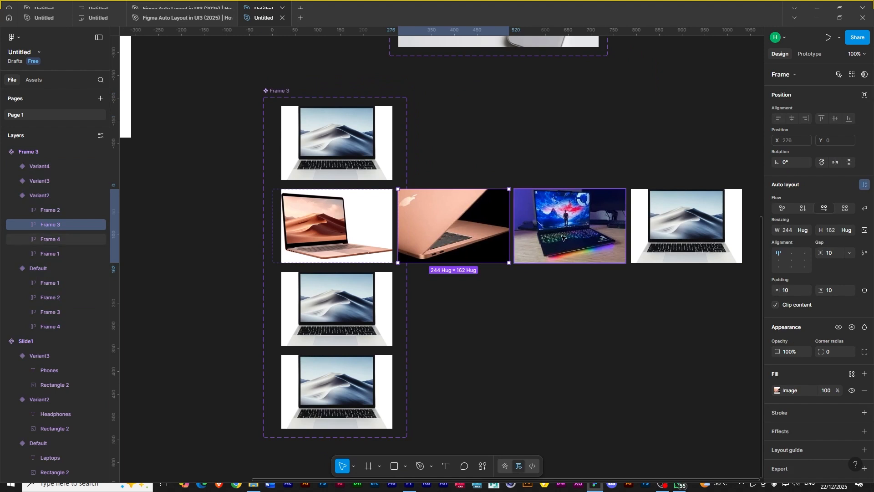
shift+click(683, 237)
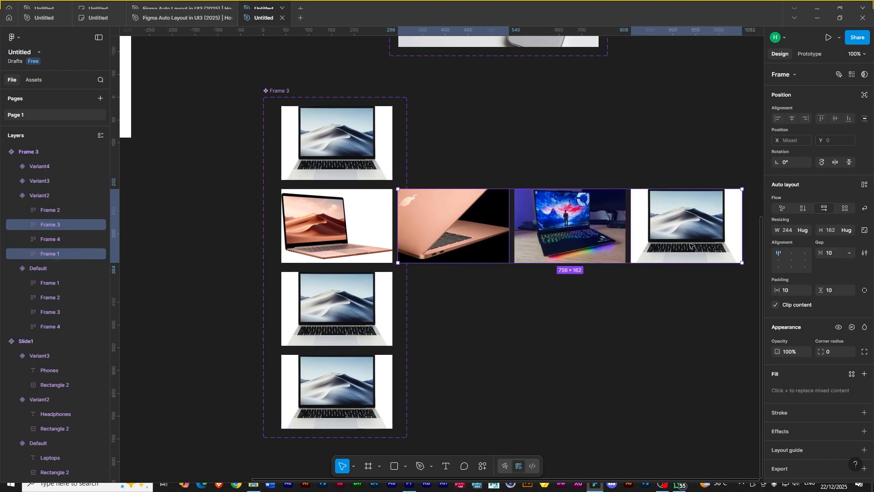
click(794, 353)
text(50)
key(Return)
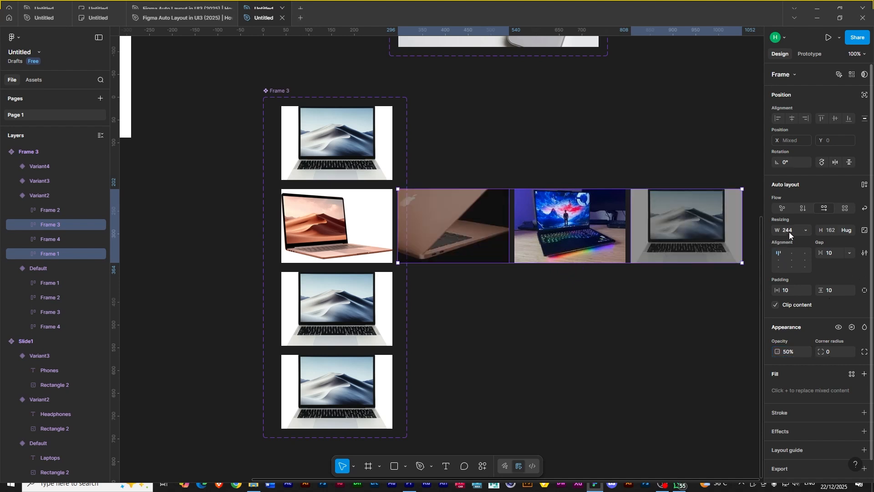
click(865, 230)
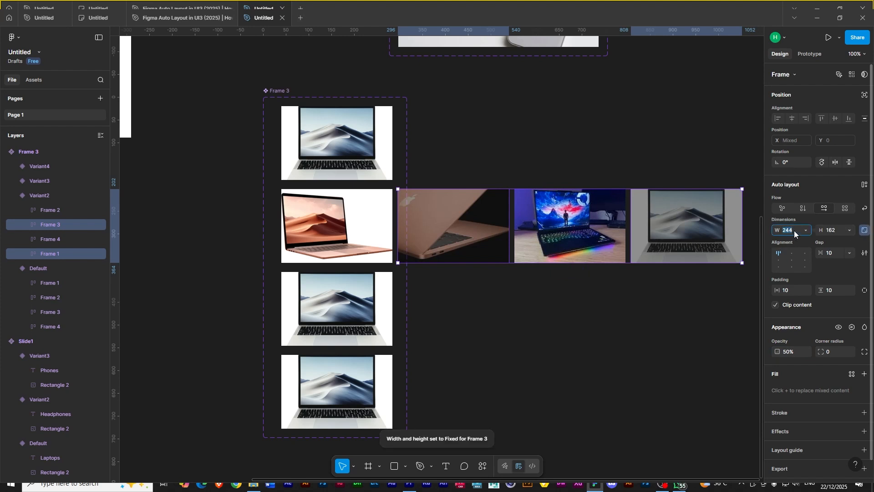
text(-80)
key(Return)
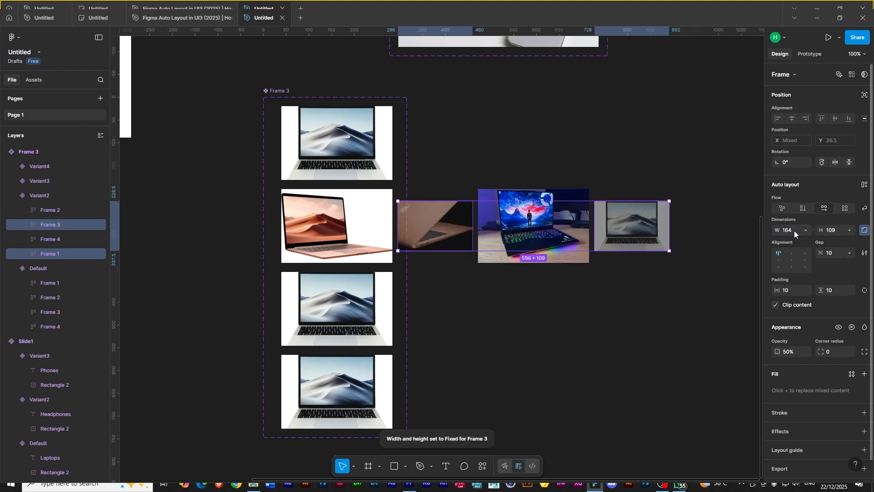
- Reduce the width of Variant2's Frame 4 to 164
click(573, 313)
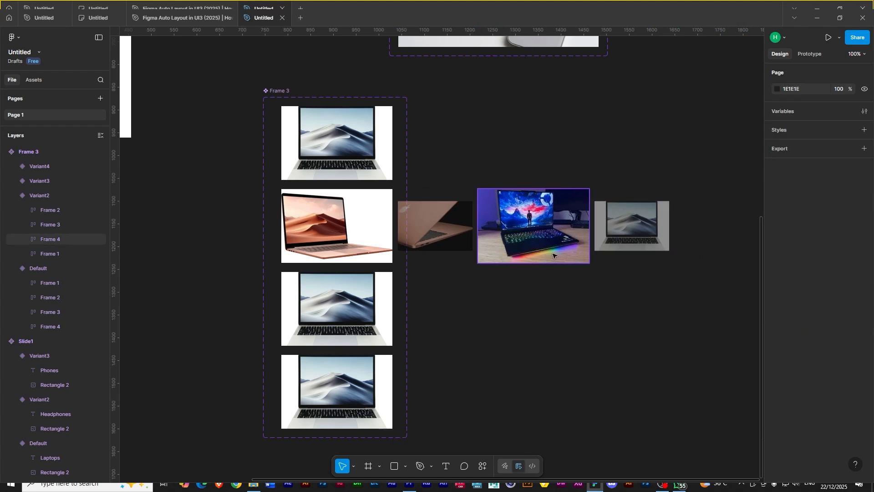
click(547, 238)
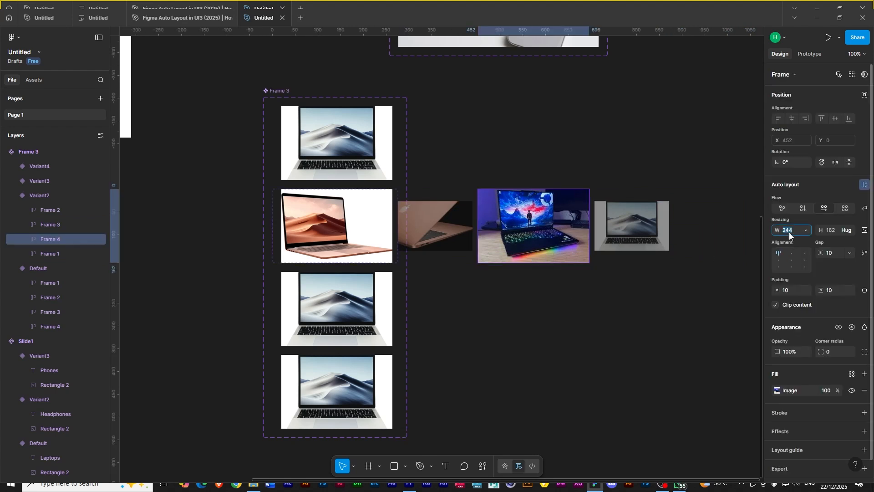
click(864, 230)
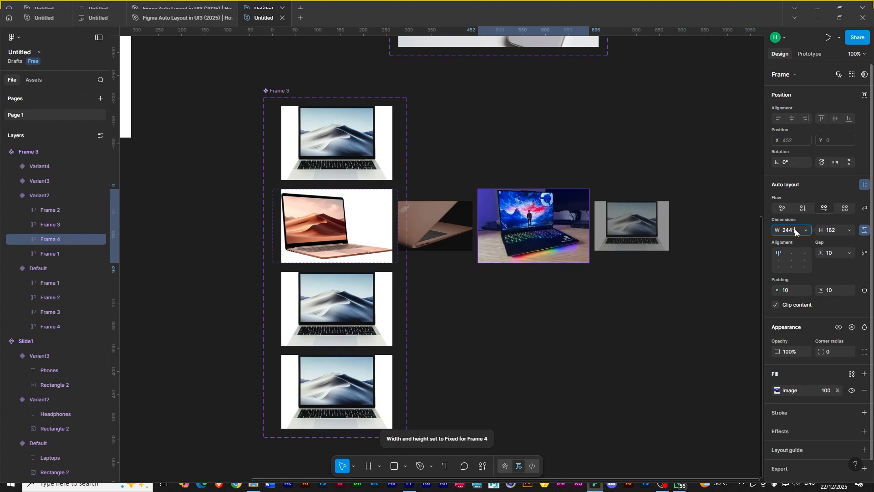
text(80)
key(Return)
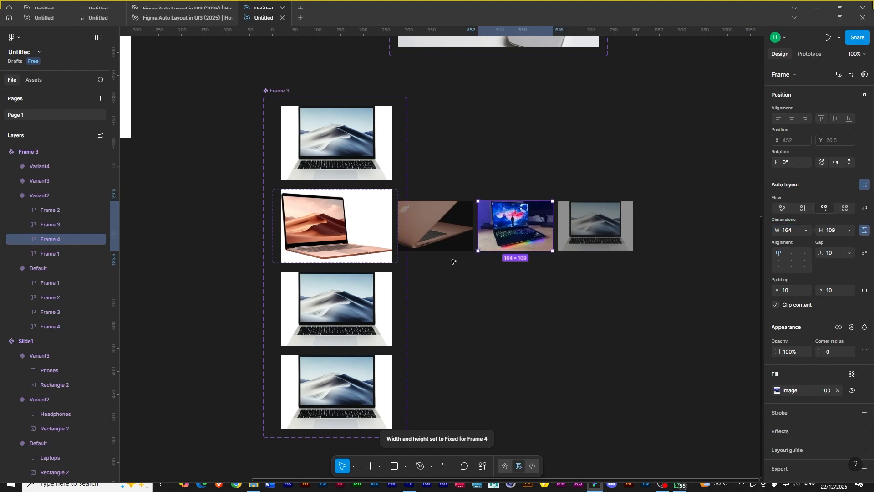
- Turn off clip content for the Variant3 row of the laptop component
click(358, 307)
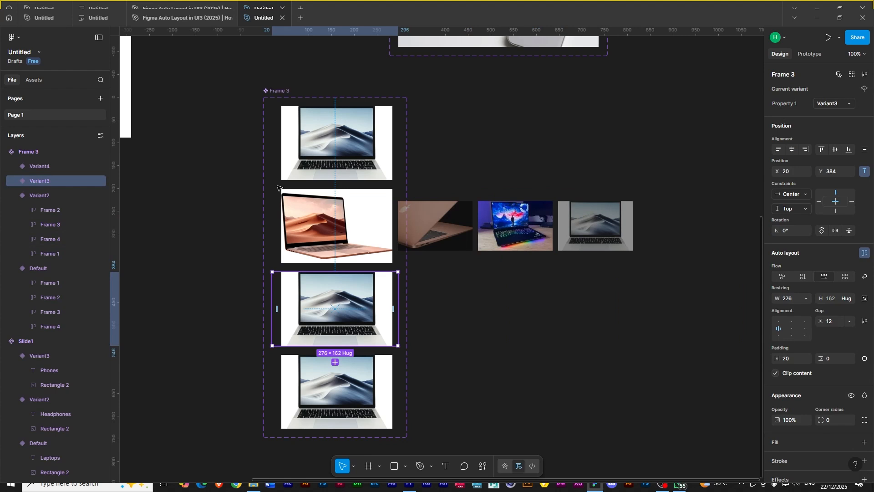
click(284, 91)
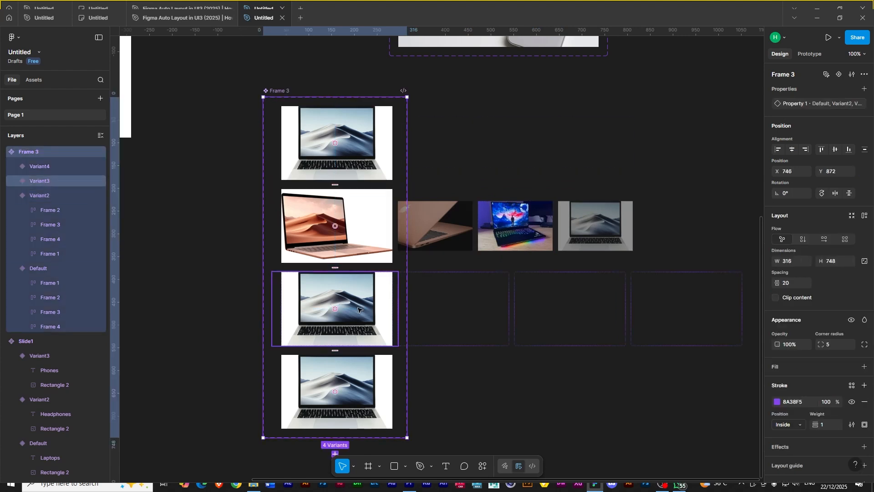
click(358, 310)
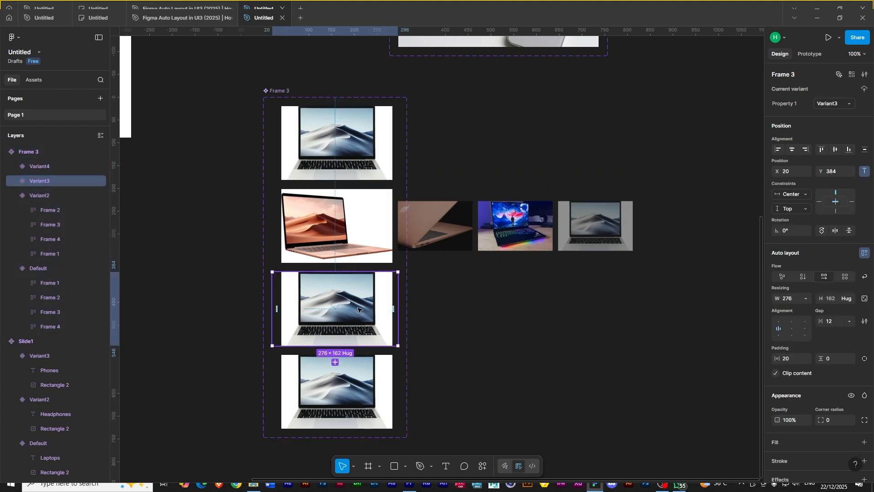
click(775, 374)
- Reorder Variant3's laptop frames to Frame 3, Frame 4, Frame 1, Frame 2
click(464, 325)
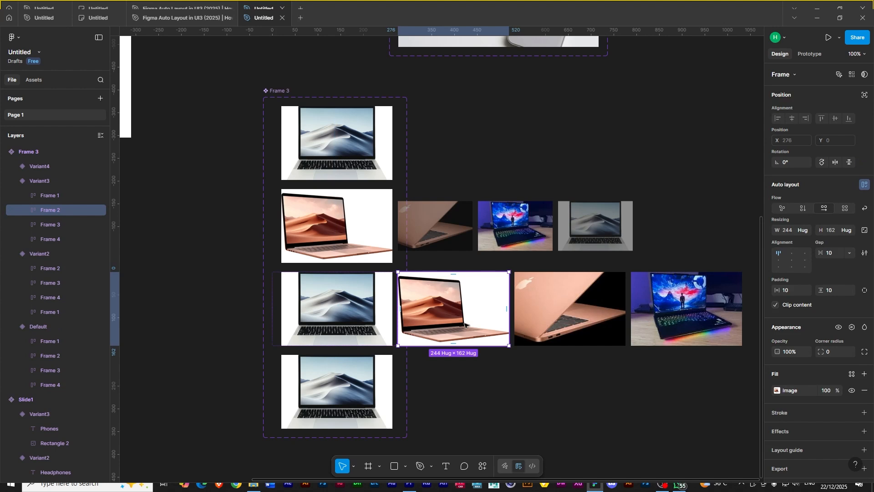
click(579, 320)
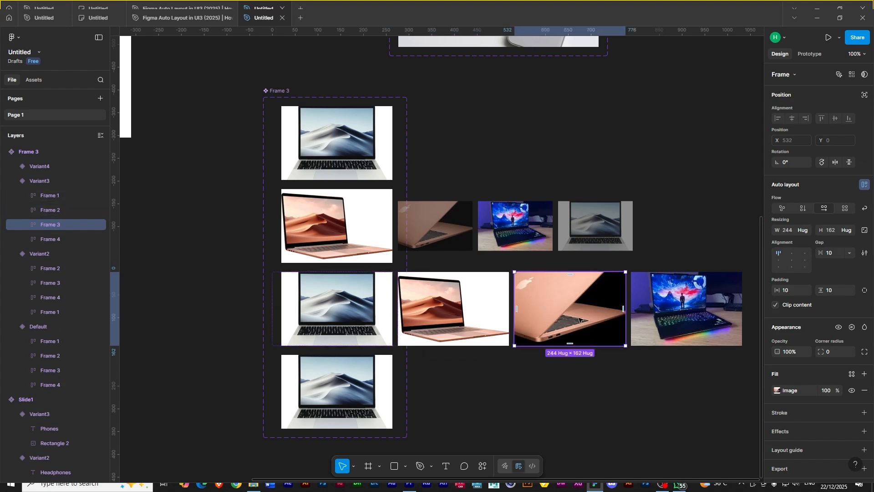
key(Left)
key(Left)
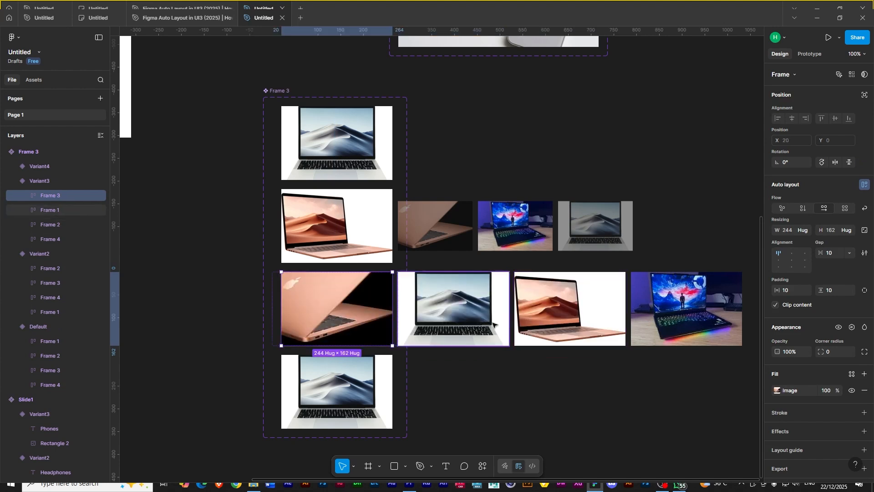
click(668, 318)
key(Left)
key(Left)
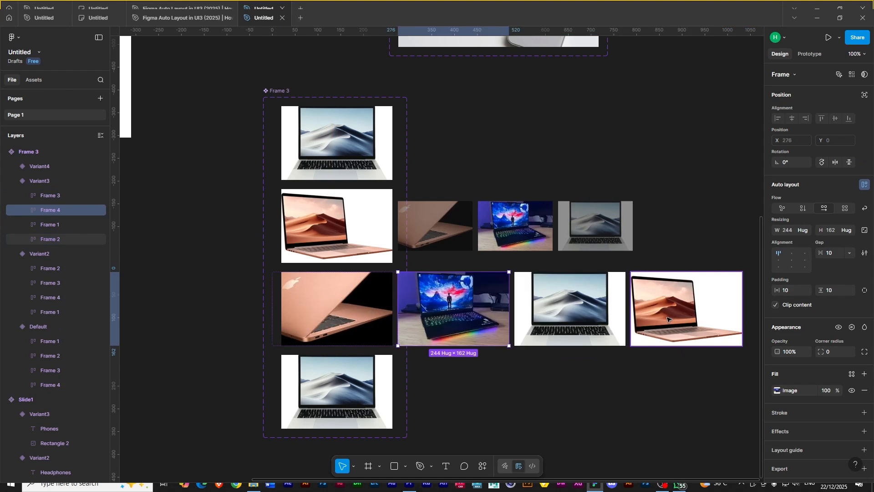
click(664, 320)
key(Left)
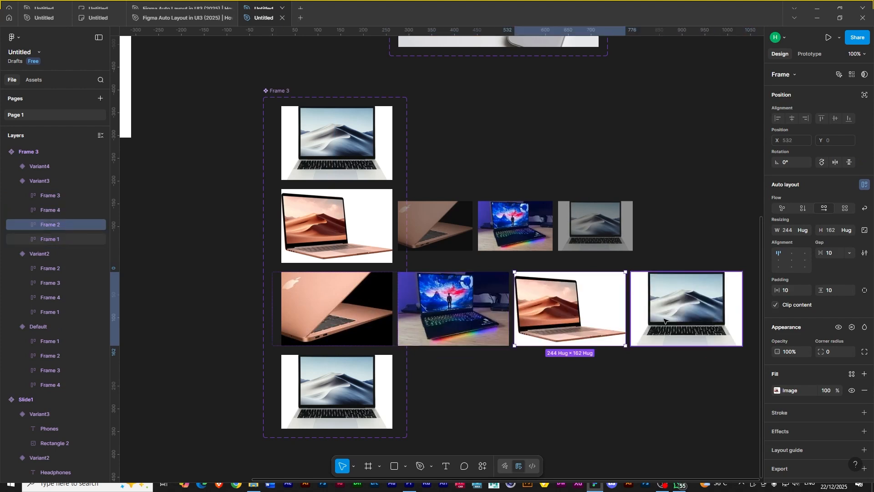
key(Right)
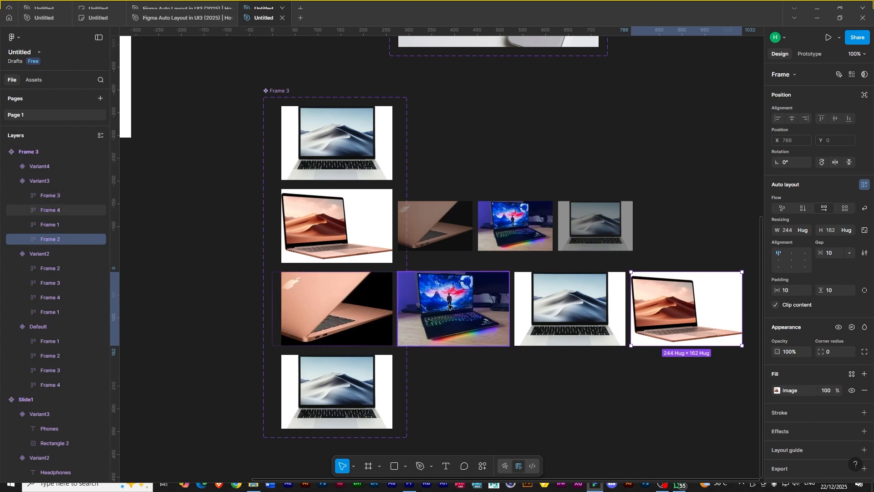
- In Variant3, reduce Frames 4, 1 and 2 to width 164 and set them to 50% opacity
click(479, 313)
shift+click(574, 313)
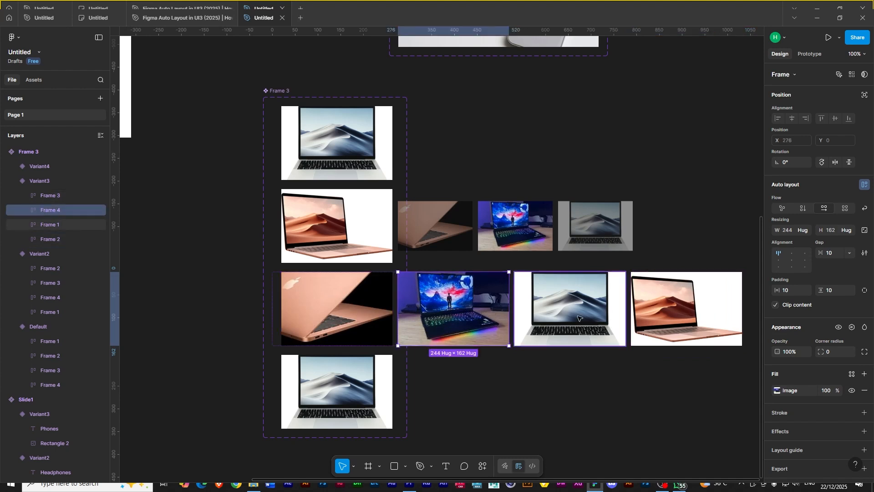
shift+click(635, 310)
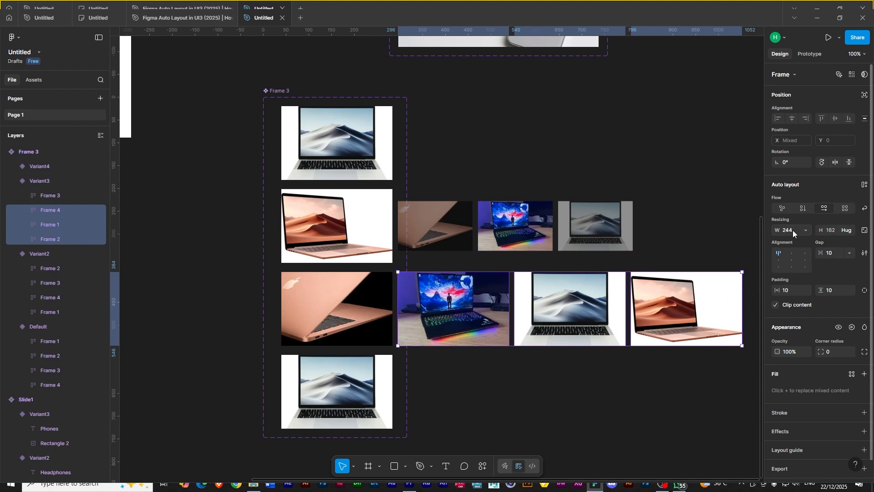
click(864, 231)
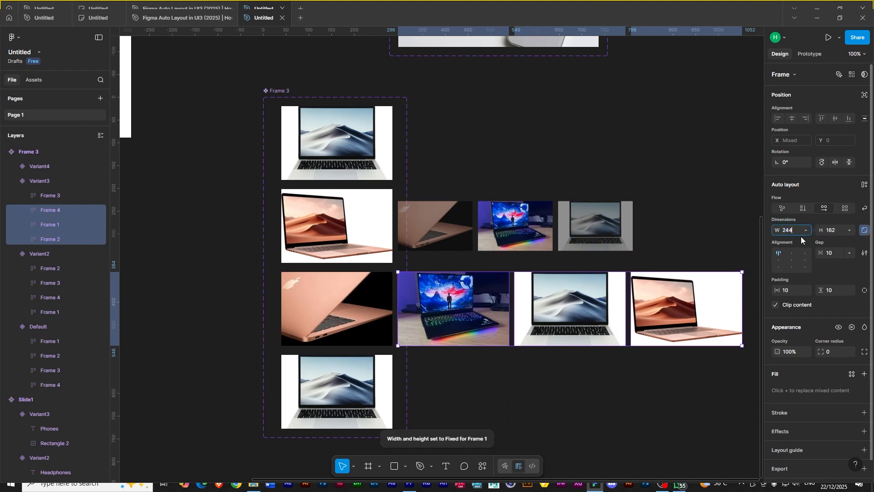
text(80)
key(Return)
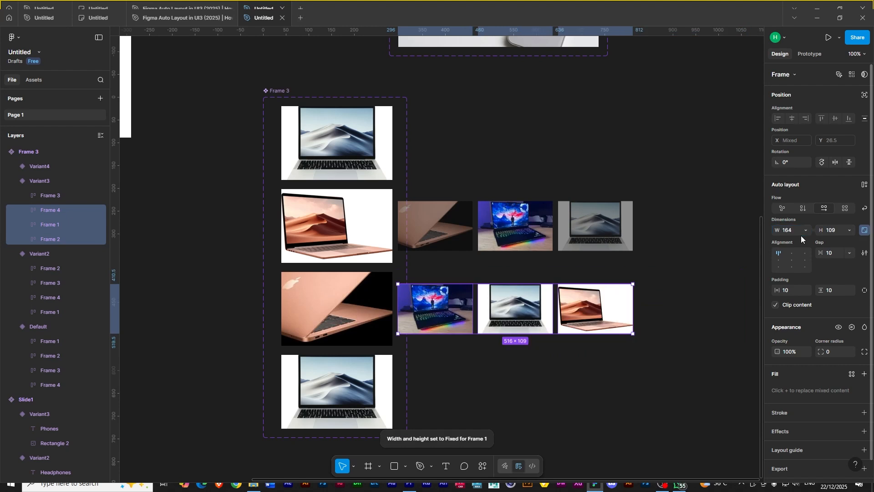
click(803, 352)
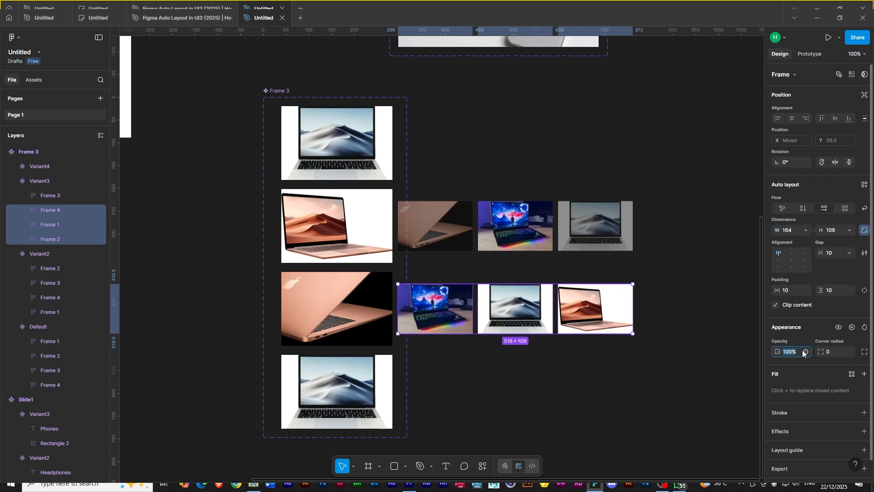
text(50)
key(Return)
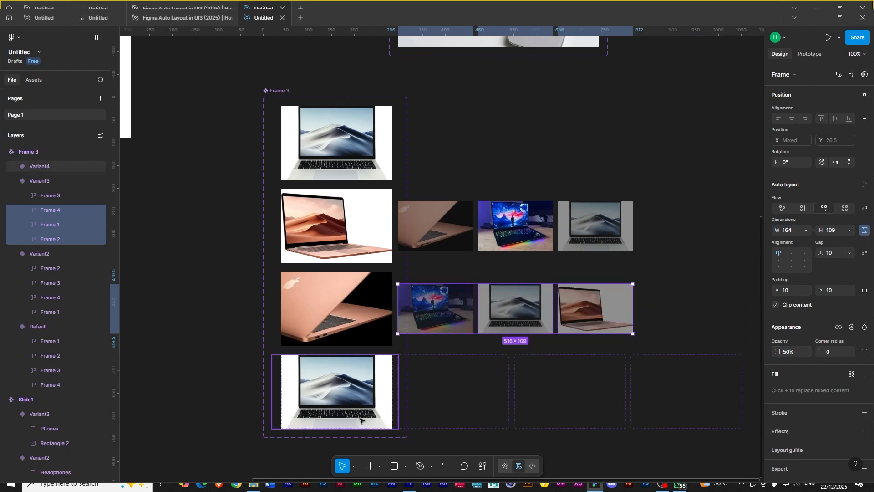
- Move Variant4's Frame 4 to the start of its row of laptop frames
click(364, 392)
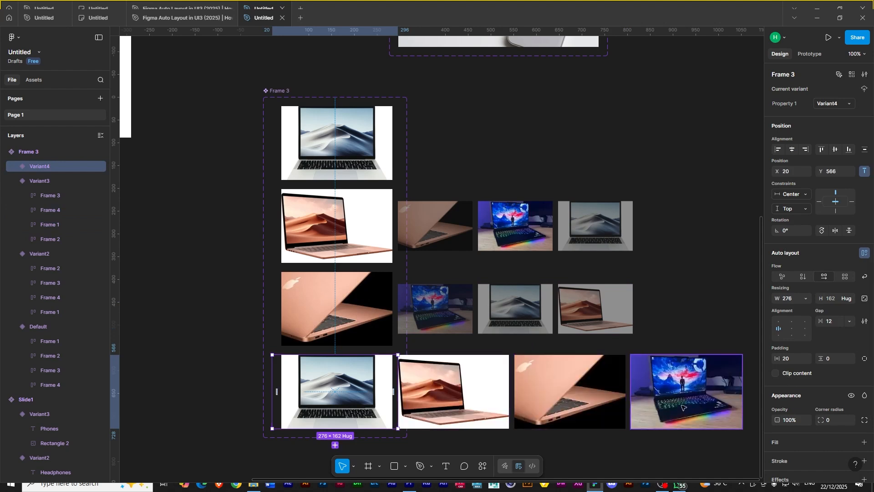
double_click(682, 407)
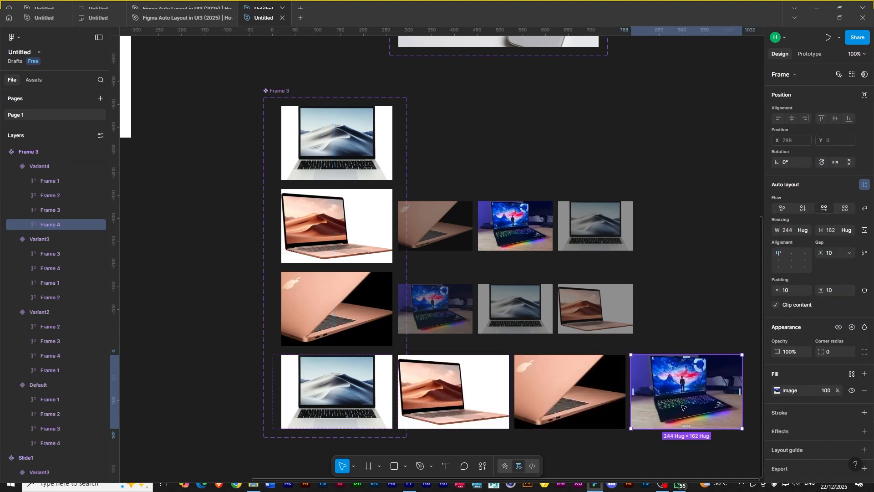
key(Left)
key(Left)
key(Left)
key(Tab)
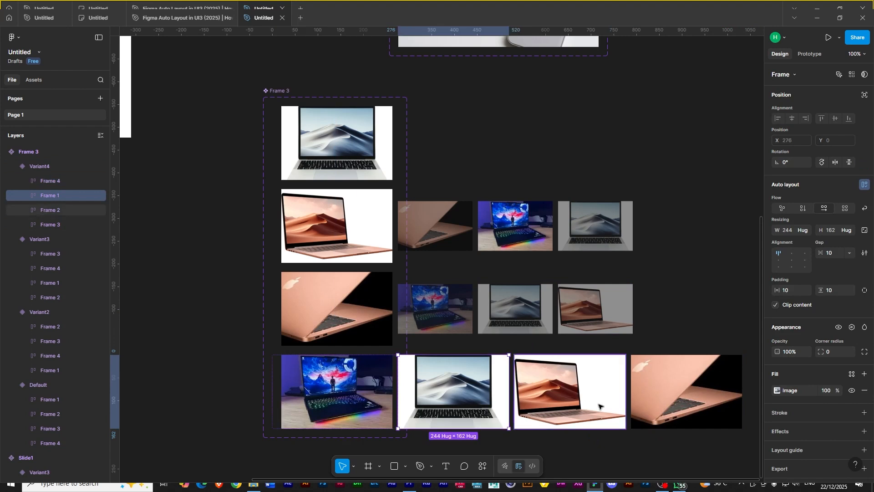
- Reduce Variant4's Frames 1, 2 and 3 to width 164 and set them to 50% opacity
shift+click(651, 408)
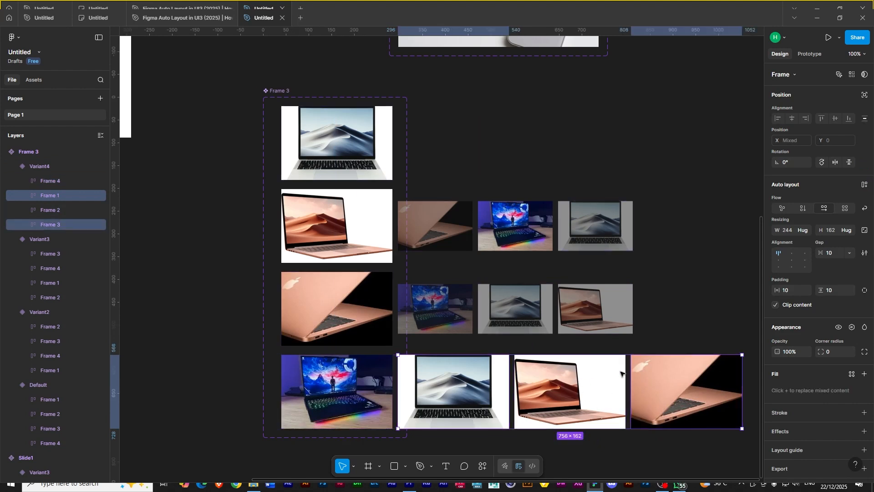
shift+click(596, 385)
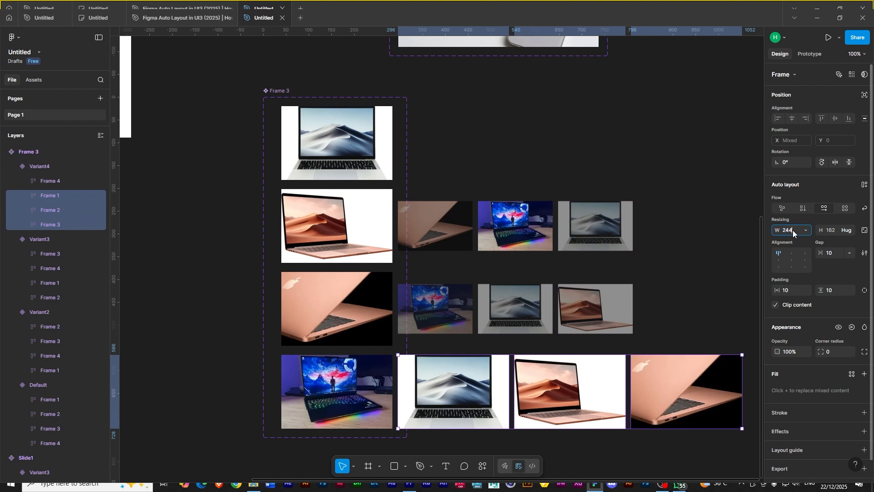
text(80)
key(Return)
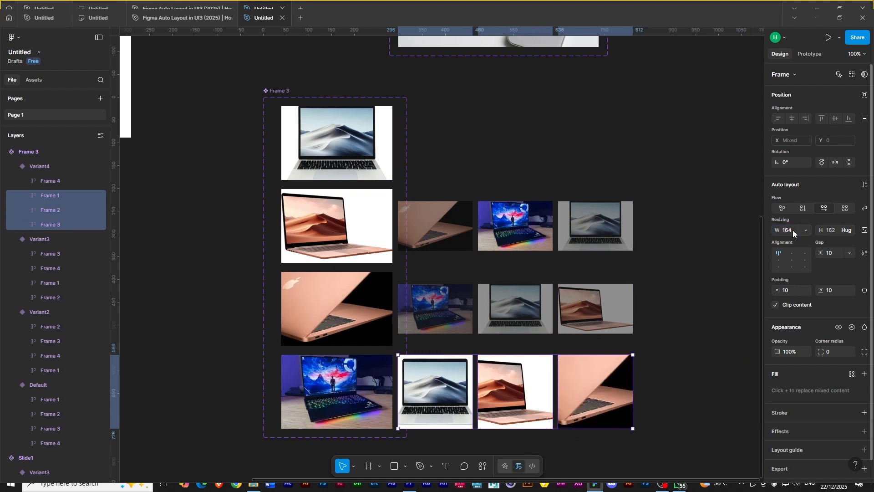
click(791, 352)
text(50)
key(Return)
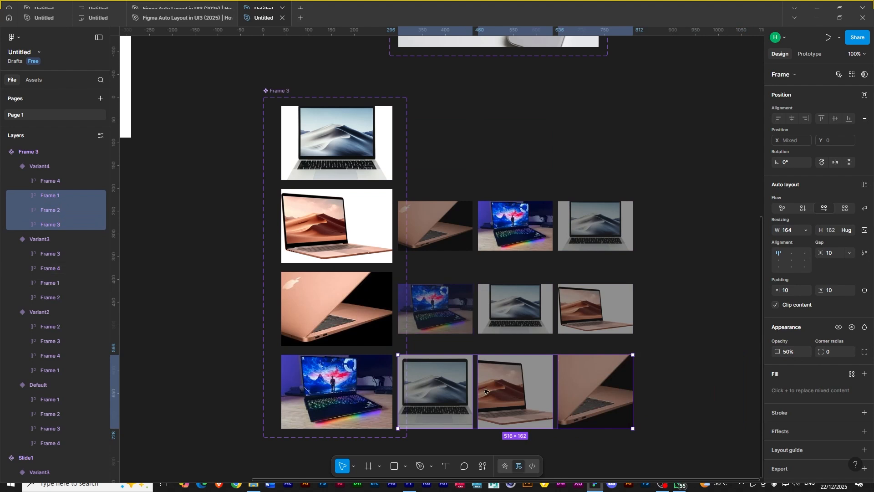
- Set the height of Variant4's Frames 1, 2 and 3 to 109
click(833, 234)
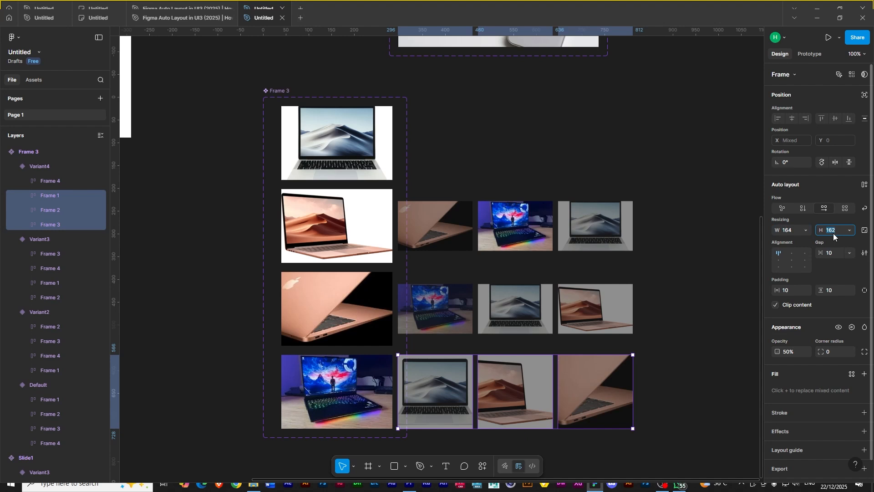
text(109)
key(Return)
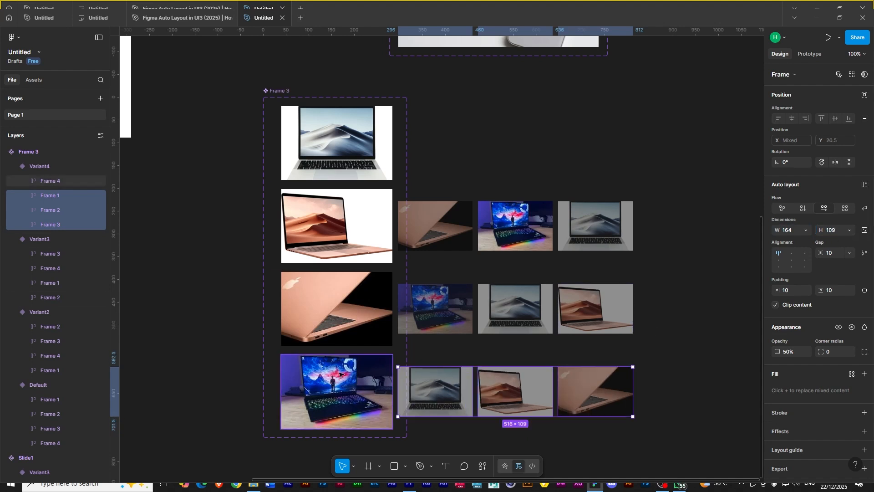
- Turn on clip content for the Variant4, Variant3 and Variant2 rows of the laptop component
click(319, 360)
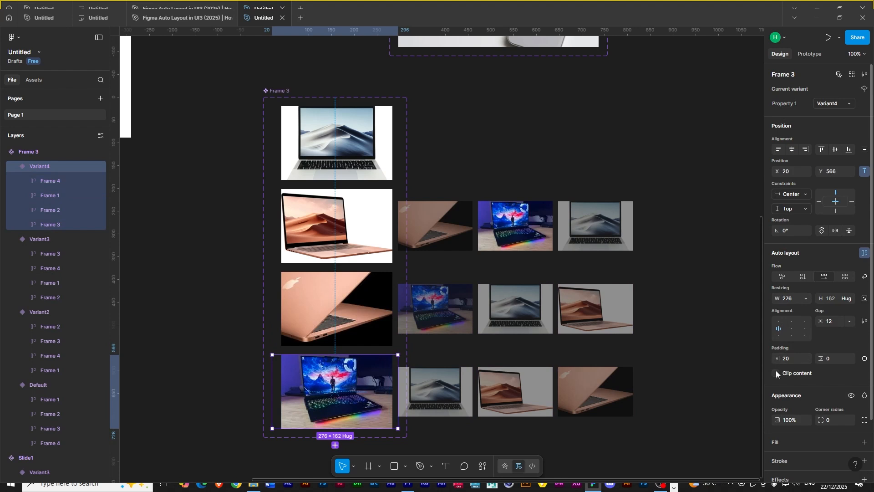
click(775, 371)
click(277, 279)
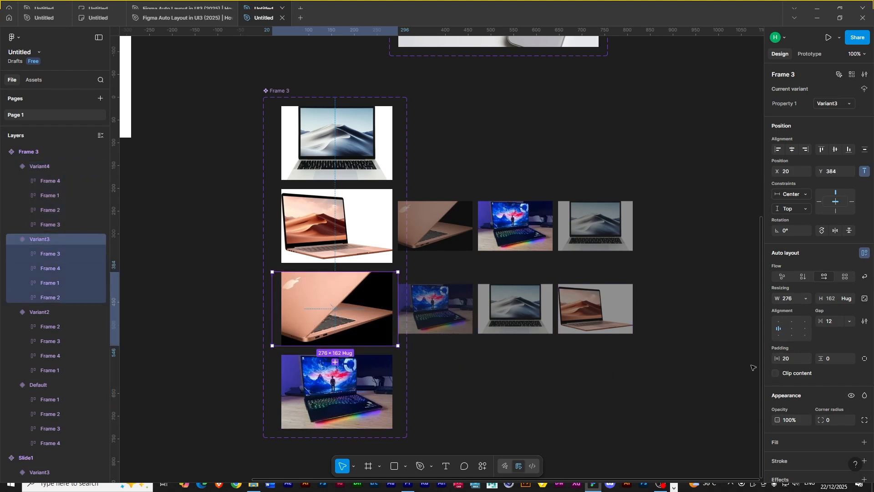
click(776, 373)
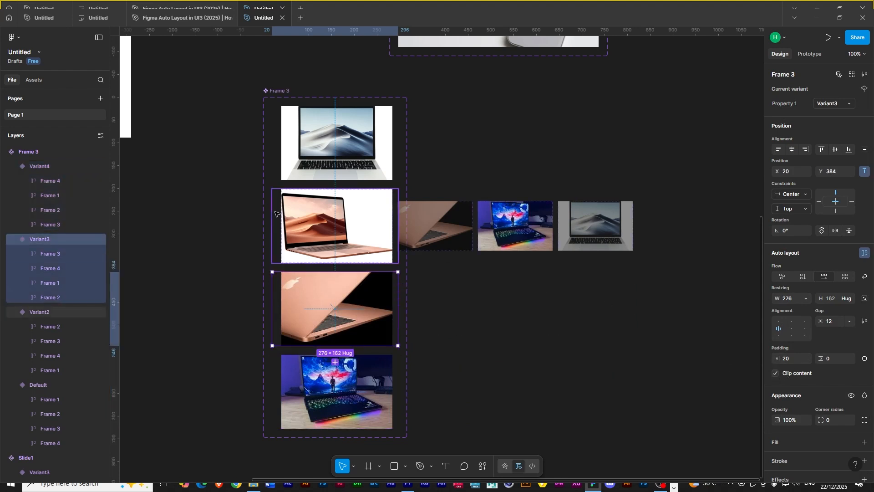
click(275, 214)
click(776, 373)
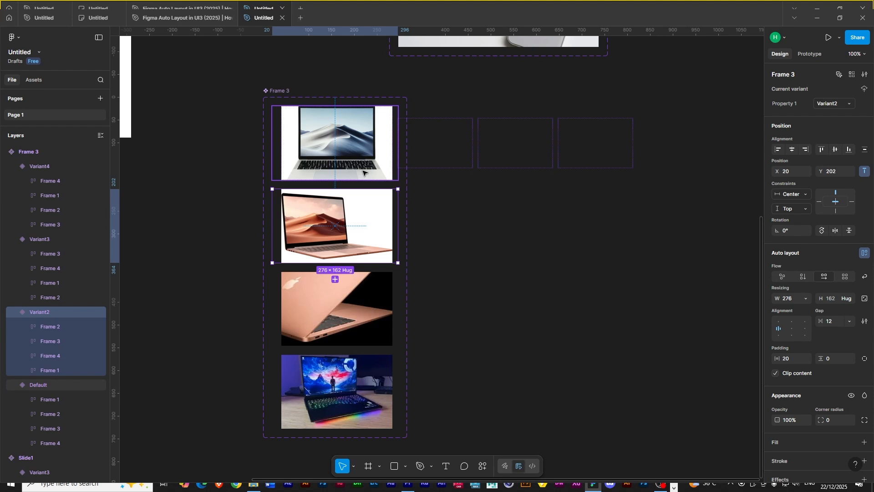
- Place an instance of the Frame 3 laptop component from the file's assets below the hero slider on the phone page
mouse_move(193, 159)
mouse_down()
mouse_move(402, 216)
mouse_move(436, 277)
mouse_up()
drag(407, 147, 474, 224)
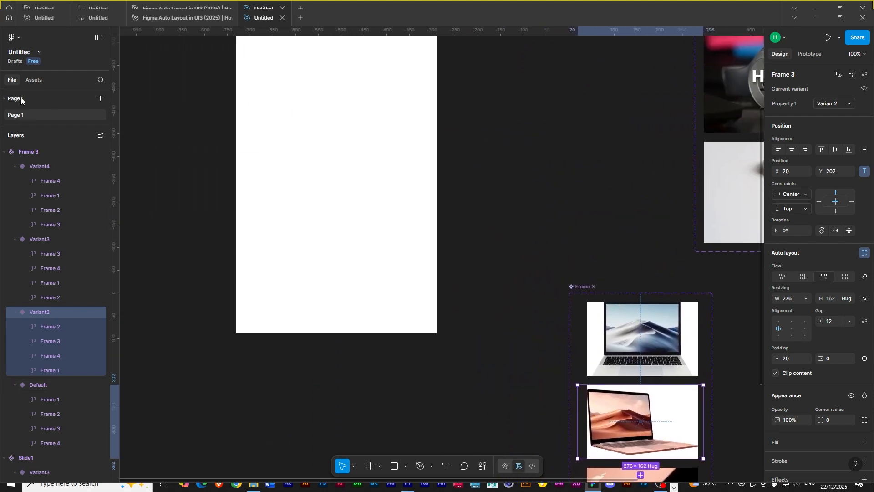
click(31, 80)
scroll(187, 205, up, 3)
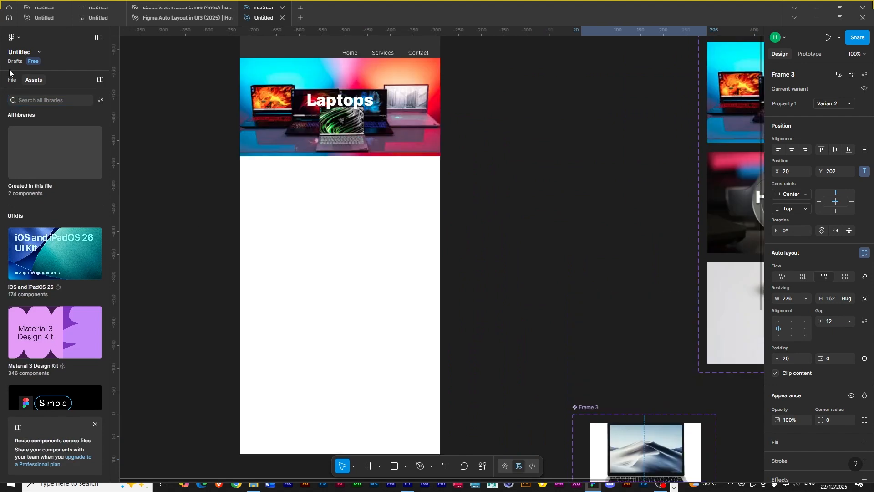
click(24, 192)
drag(23, 148, 332, 213)
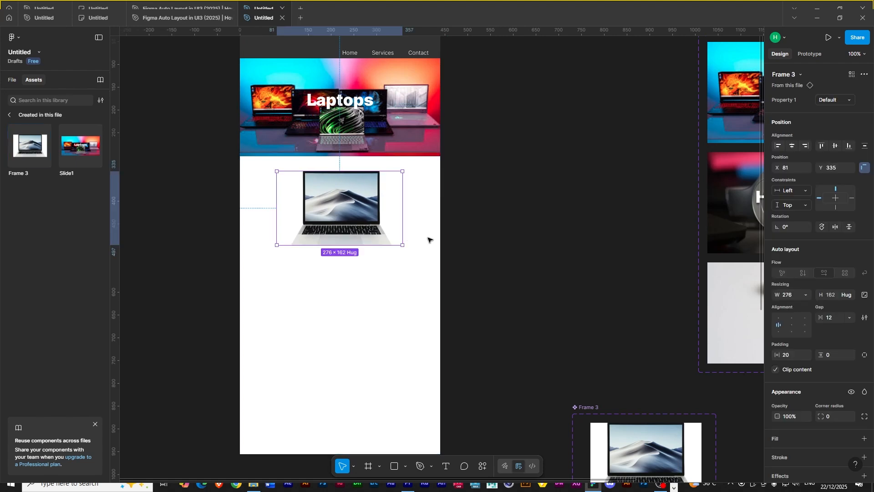
- Add a prototype connection from the Default variant to Variant2 with an After delay trigger of 3000ms and Smart animate
click(535, 275)
drag(600, 335, 436, 320)
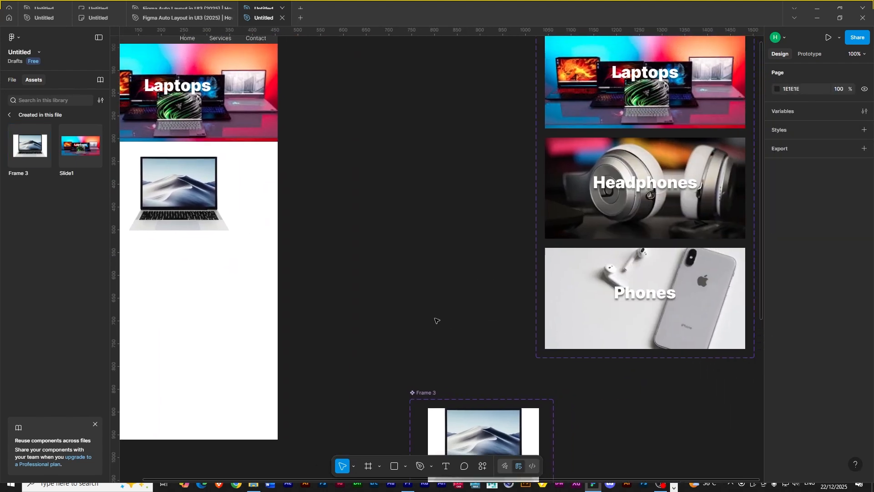
click(430, 394)
click(810, 54)
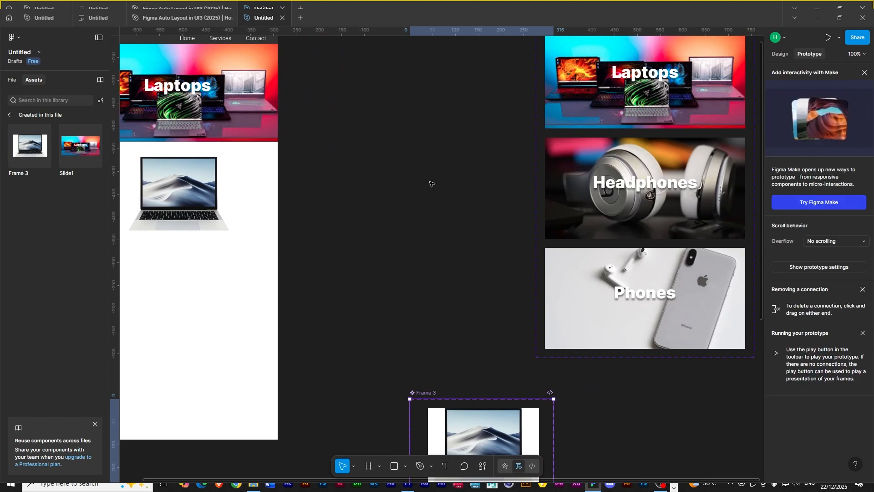
scroll(429, 184, down, 7)
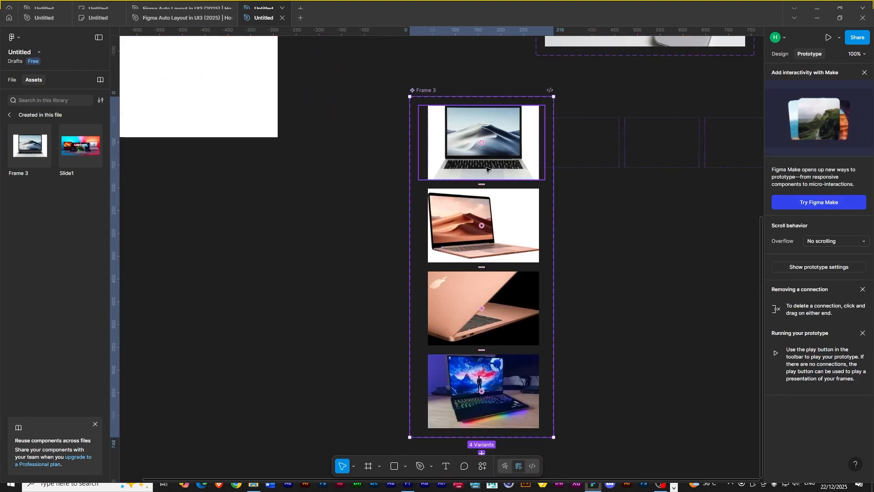
click(485, 178)
drag(482, 179, 501, 229)
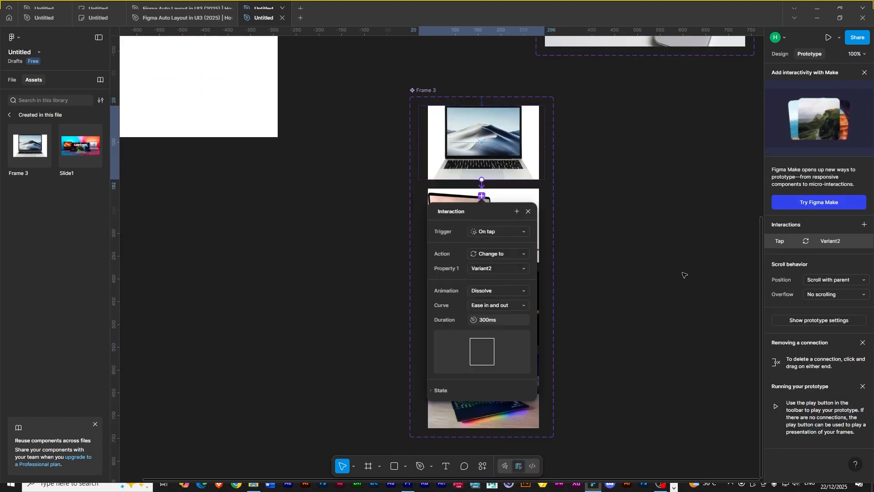
click(492, 231)
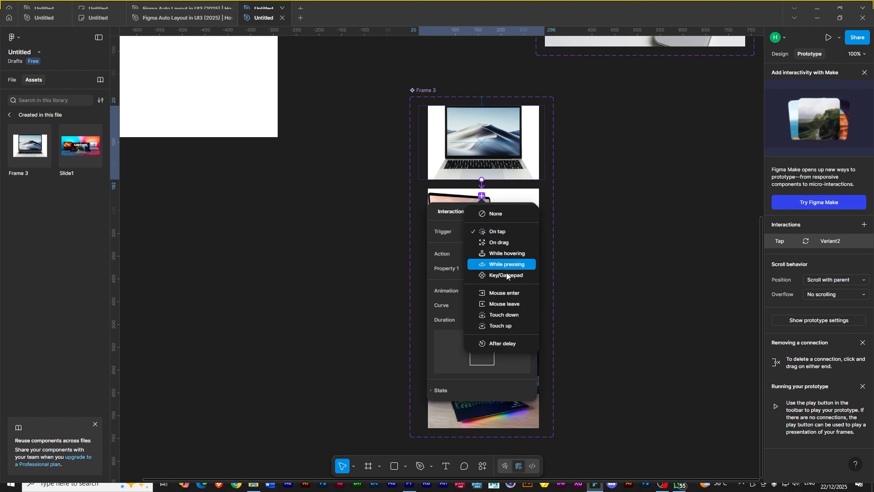
click(506, 342)
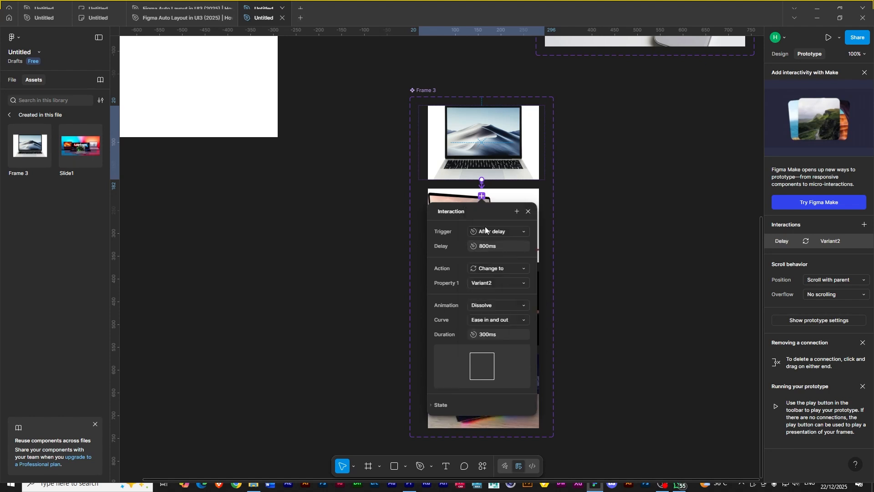
click(482, 247)
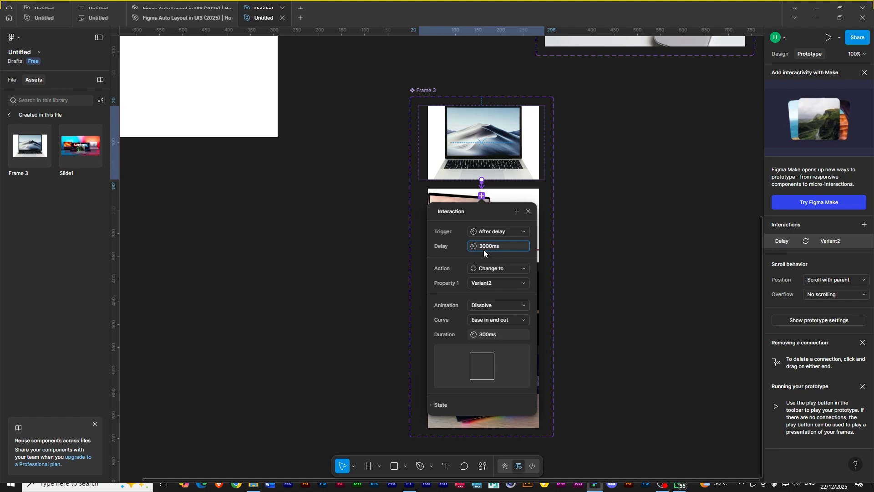
click(492, 305)
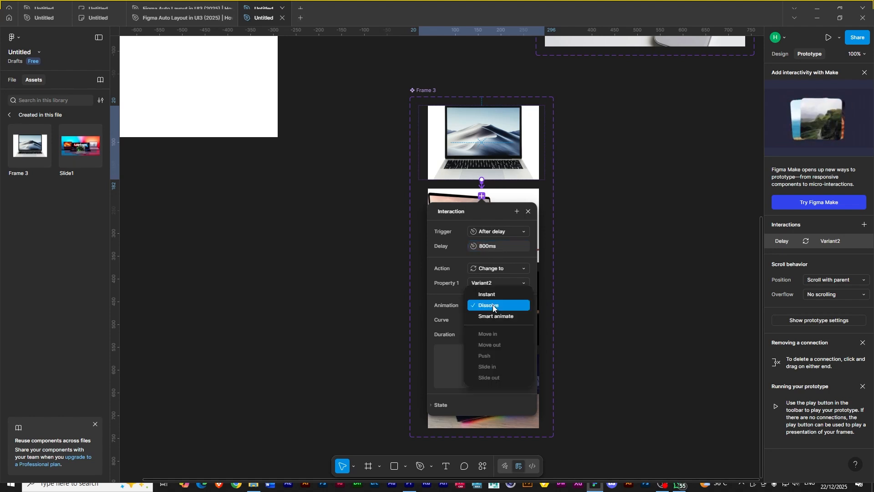
click(496, 316)
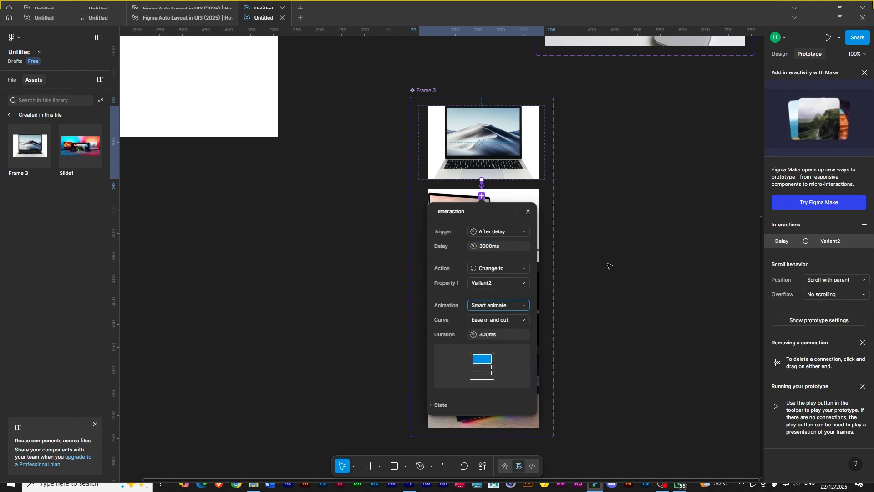
click(609, 266)
- Connect Variant2 to Variant3 with an After delay trigger of 3000ms and Smart animate
click(482, 261)
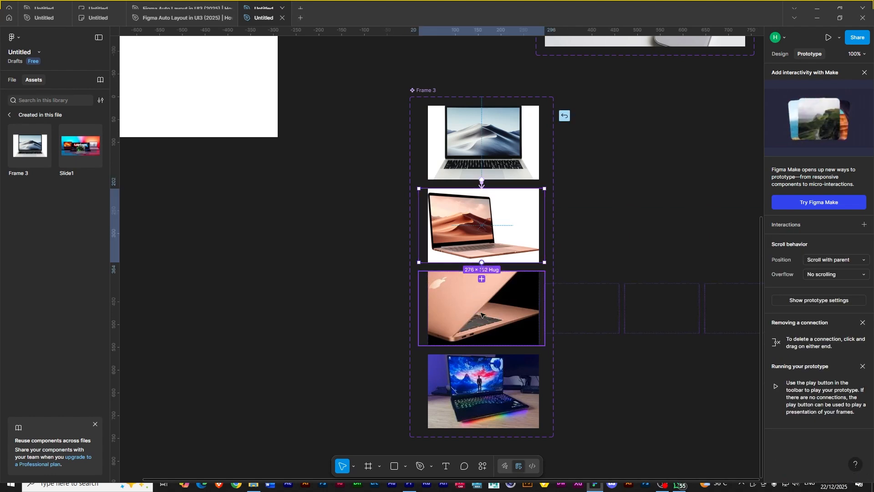
drag(481, 314, 482, 315)
click(506, 315)
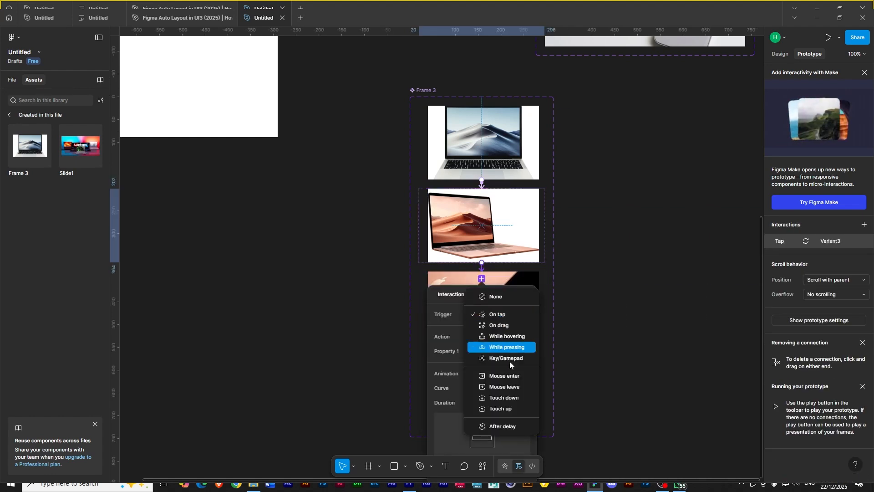
click(514, 426)
click(483, 331)
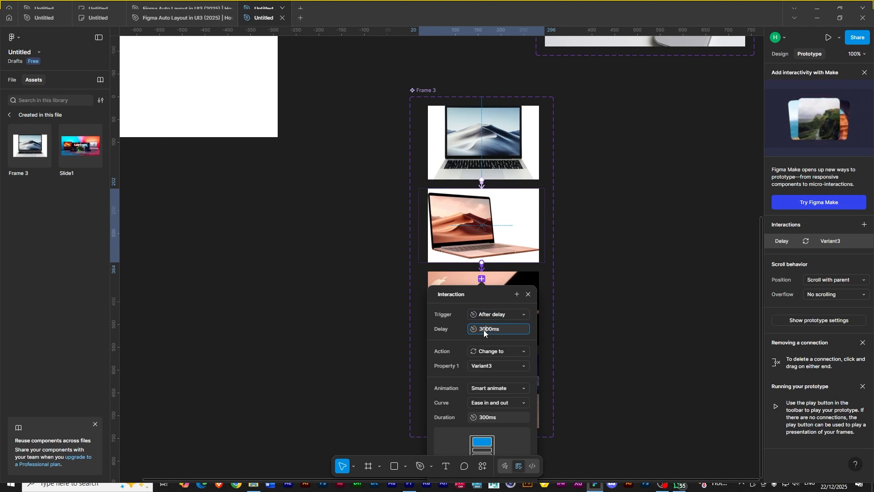
click(594, 349)
- Connect Variant3 to Variant4 with an After delay trigger of 3000ms and Smart animate
scroll(470, 330, down, 1)
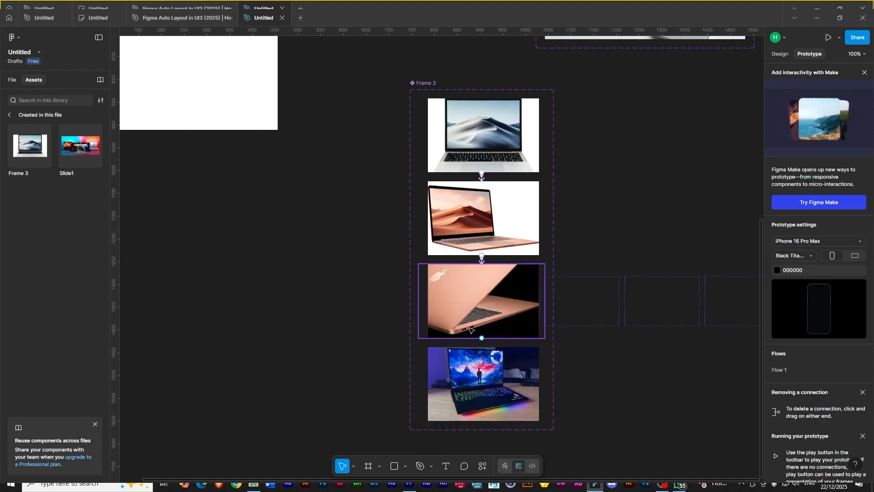
click(470, 330)
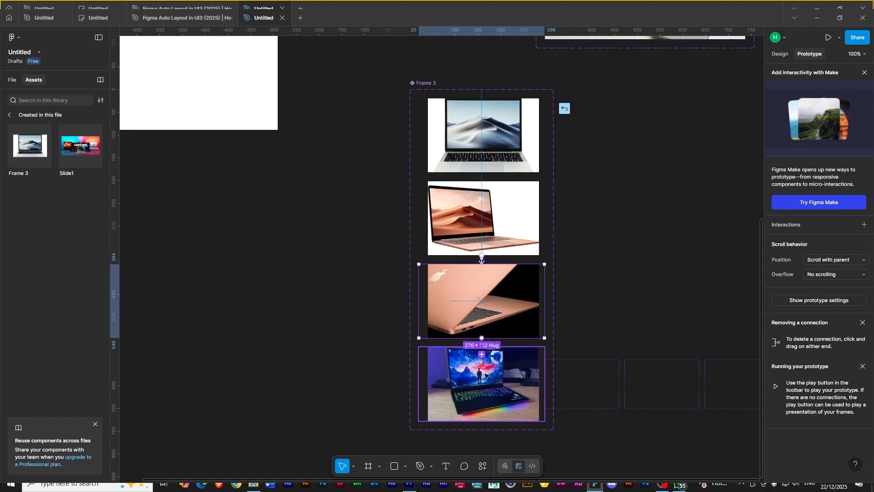
drag(484, 373, 490, 377)
click(501, 391)
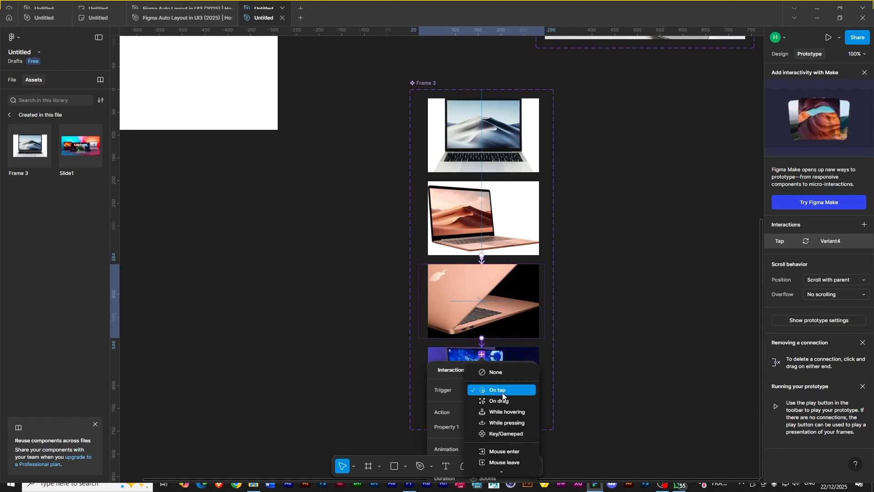
scroll(503, 395, down, 3)
click(506, 323)
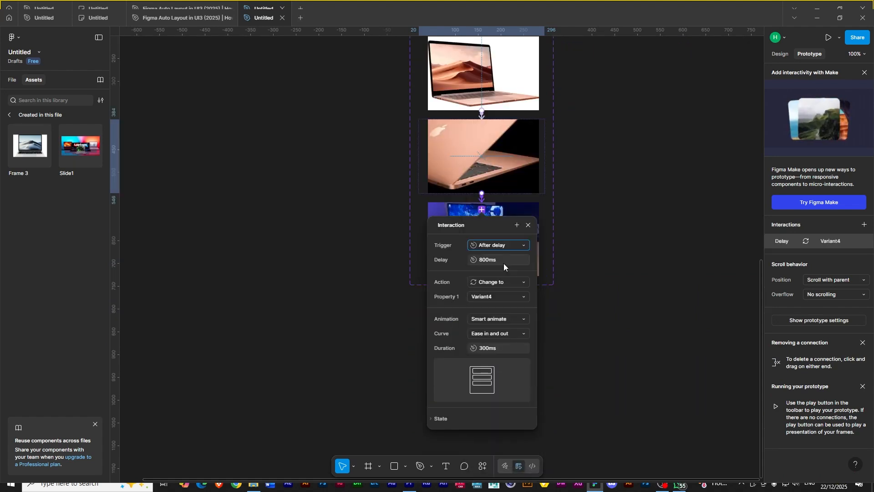
click(488, 260)
key(BackSpace)
text(30)
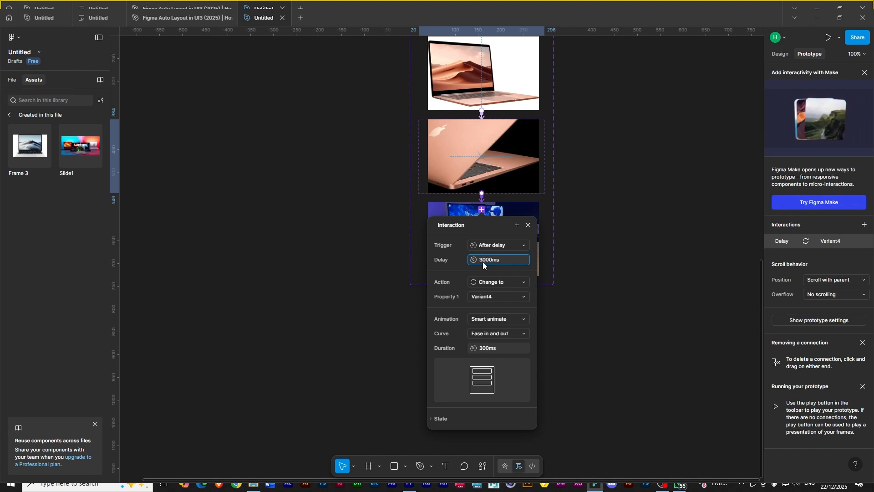
click(560, 293)
- Connect Variant4 back to the Default variant with an After delay trigger of 3000ms and Smart animate
click(498, 239)
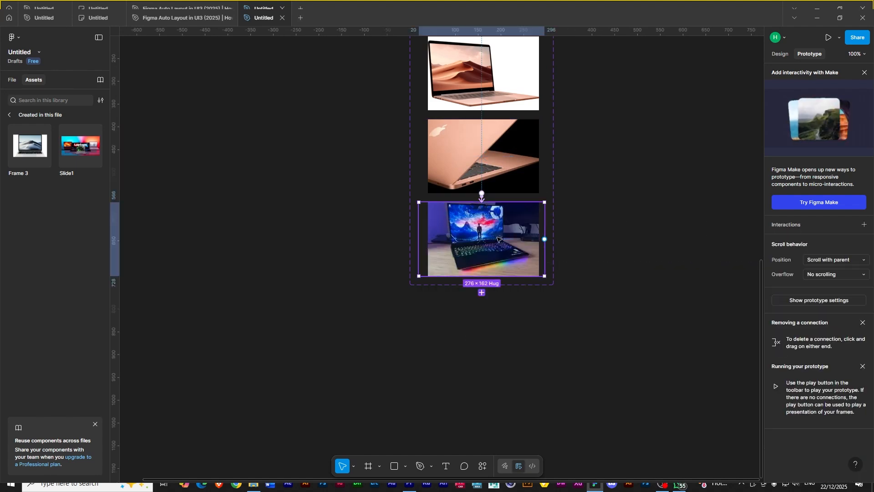
scroll(572, 192, up, 1)
scroll(580, 249, up, 1)
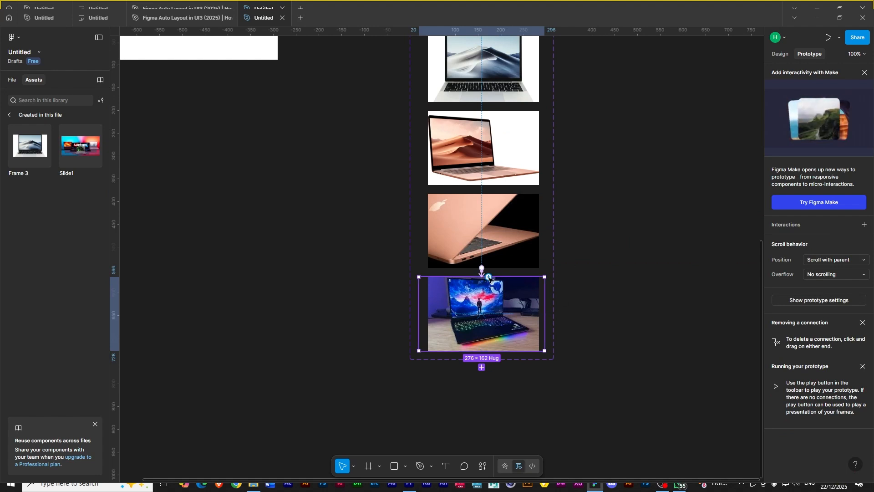
drag(488, 277, 520, 132)
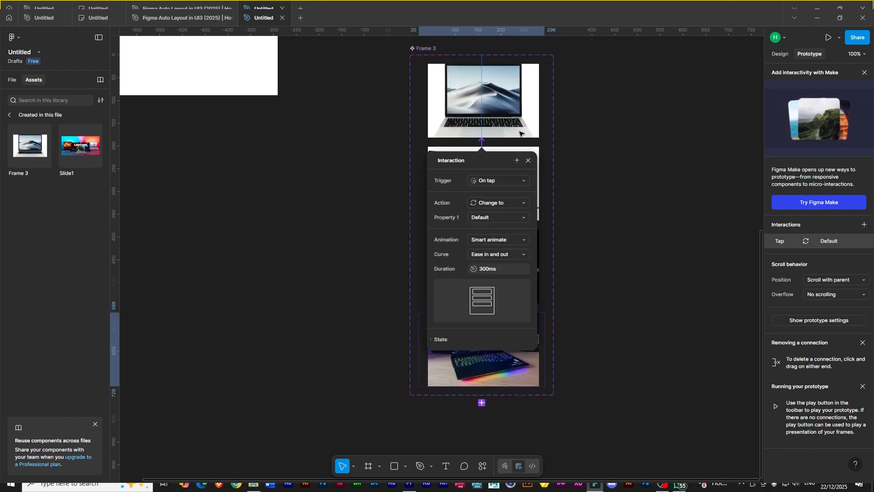
click(501, 181)
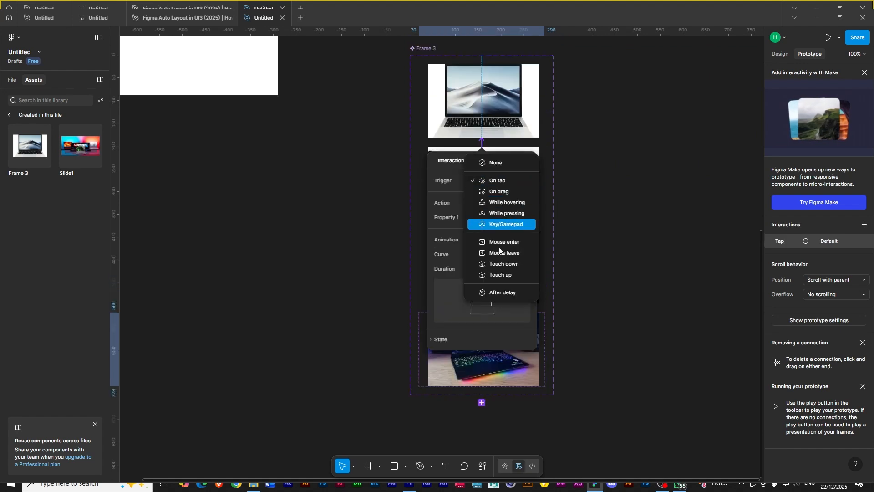
click(504, 293)
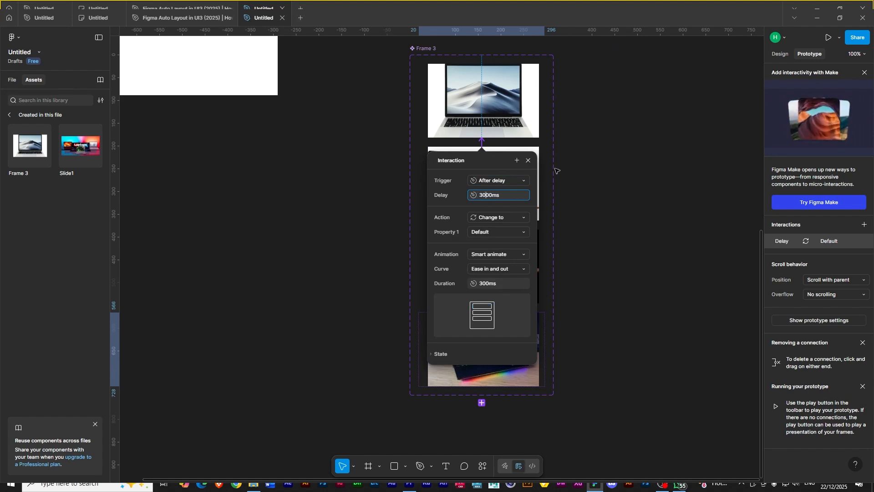
key(Escape)
key(Escape)
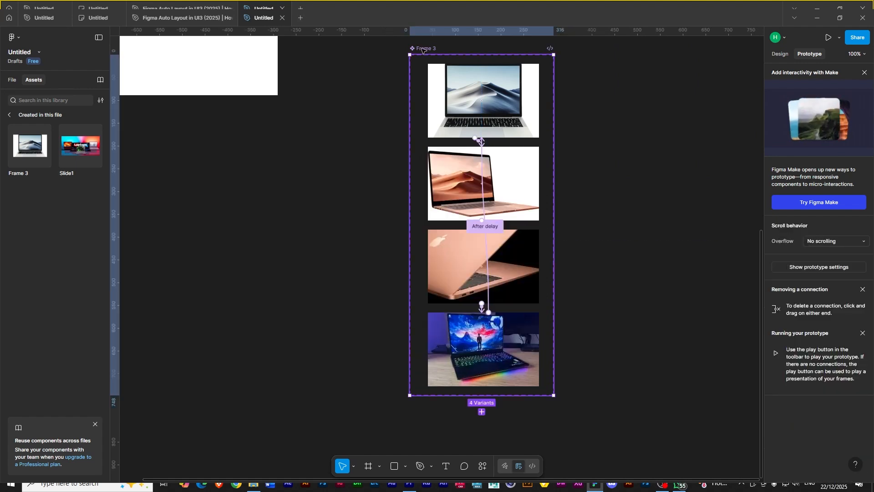
- Preview Flow 1 of the phone frame and watch the hero slider and laptop carousel auto-advance
drag(340, 65, 547, 329)
drag(249, 146, 317, 336)
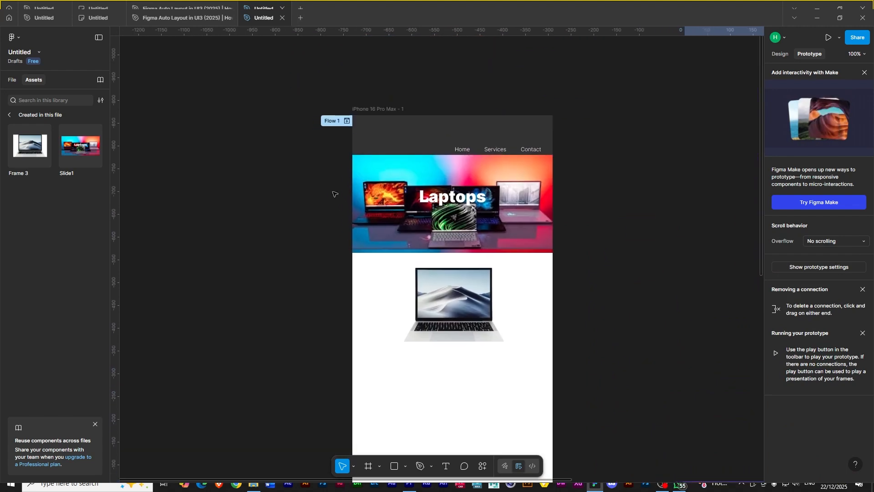
click(336, 122)
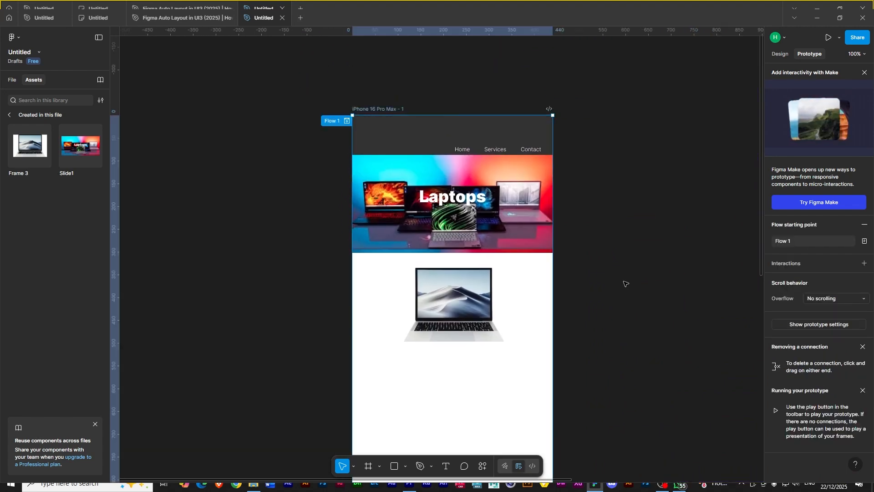
click(347, 121)
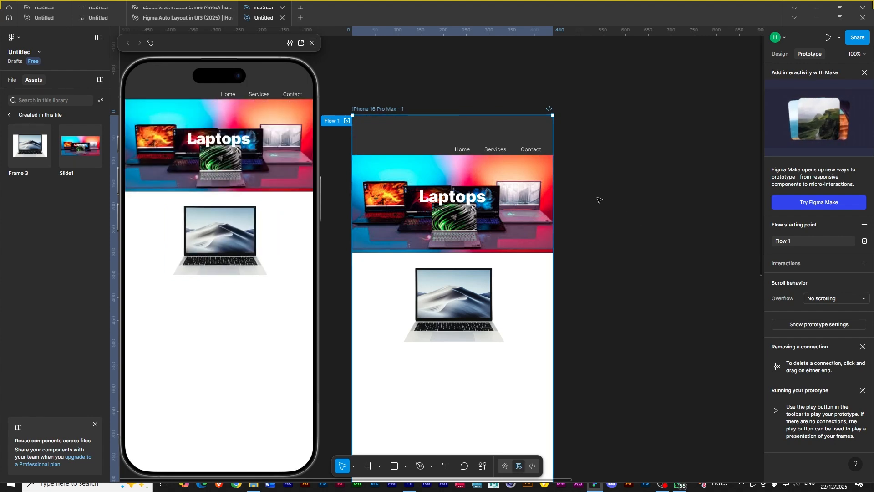
scroll(570, 175, down, 1)
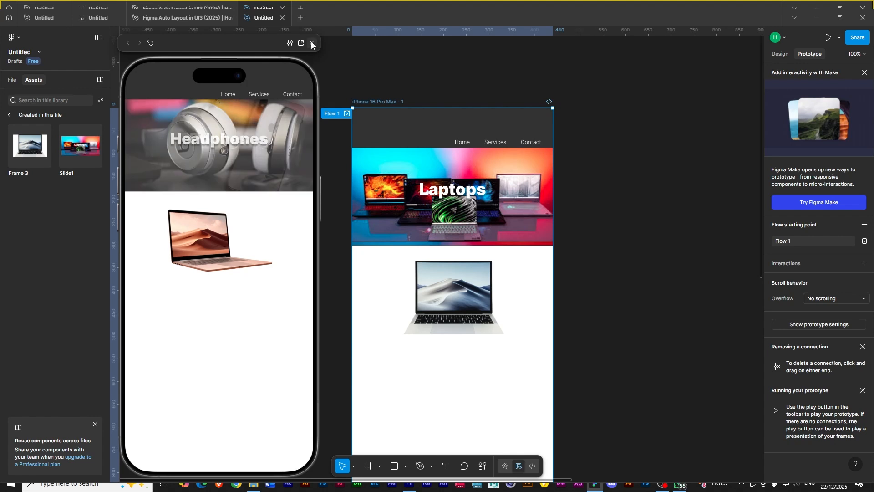
drag(649, 266, 203, 145)
drag(464, 213, 559, 375)
drag(413, 198, 572, 163)
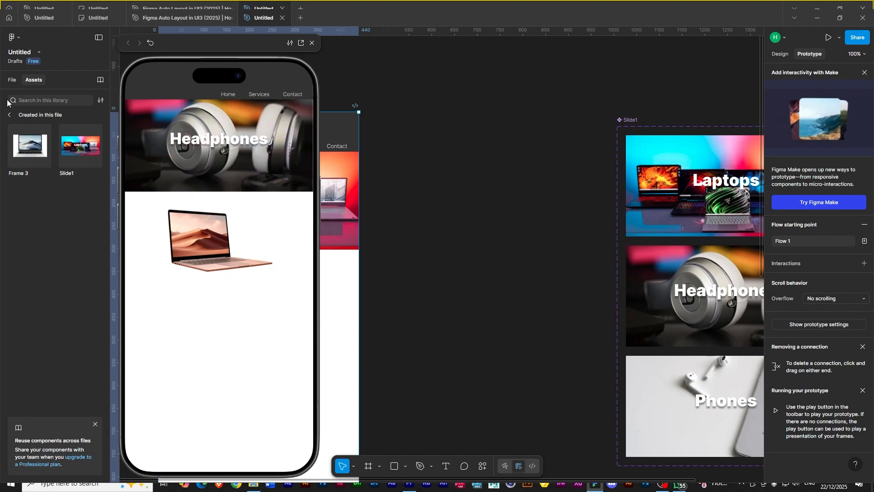
click(778, 56)
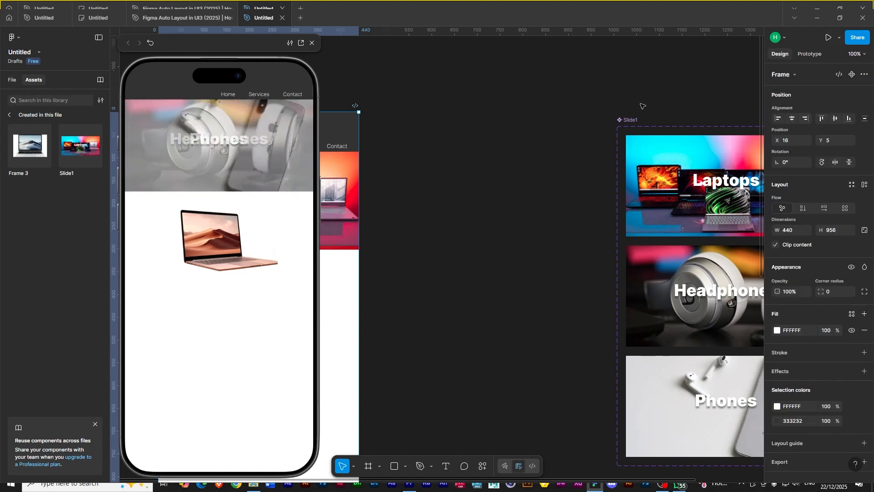
drag(449, 142, 432, 127)
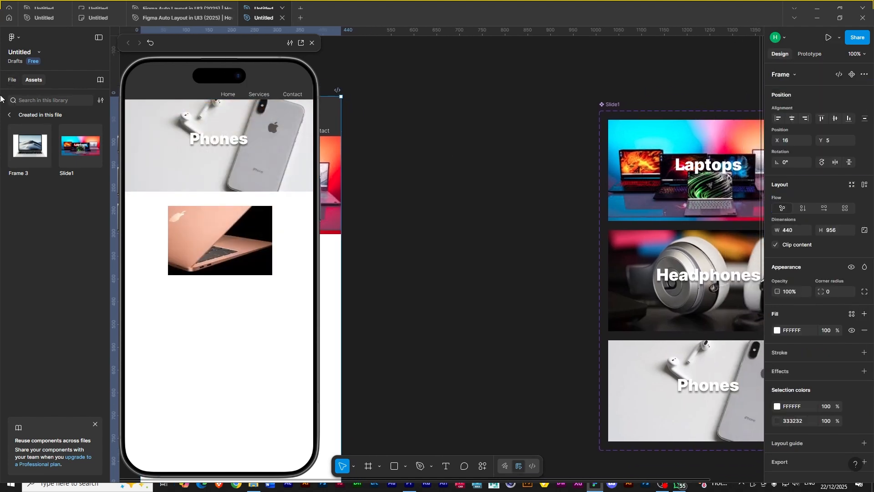
- Add a second page to the file, then return to Page 1
click(12, 80)
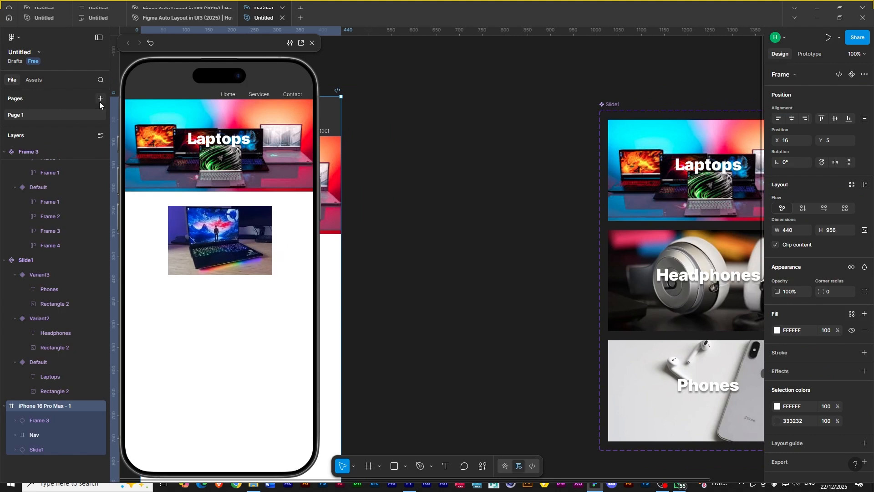
click(98, 100)
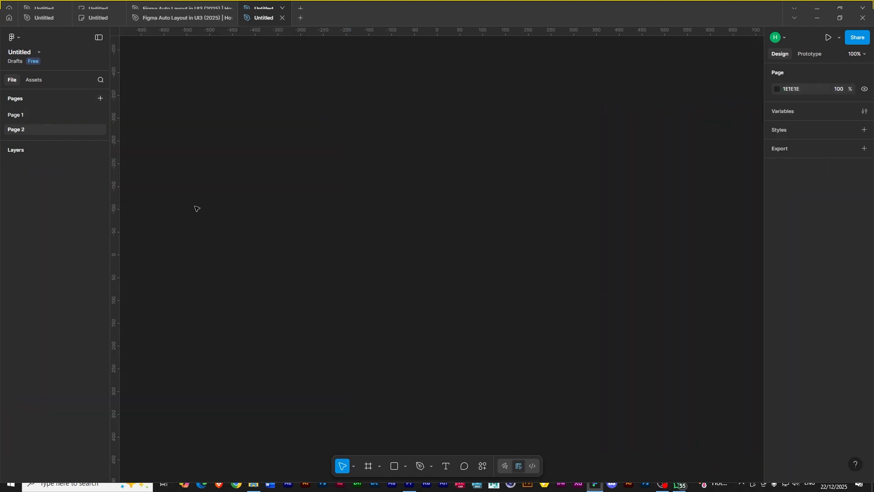
click(32, 80)
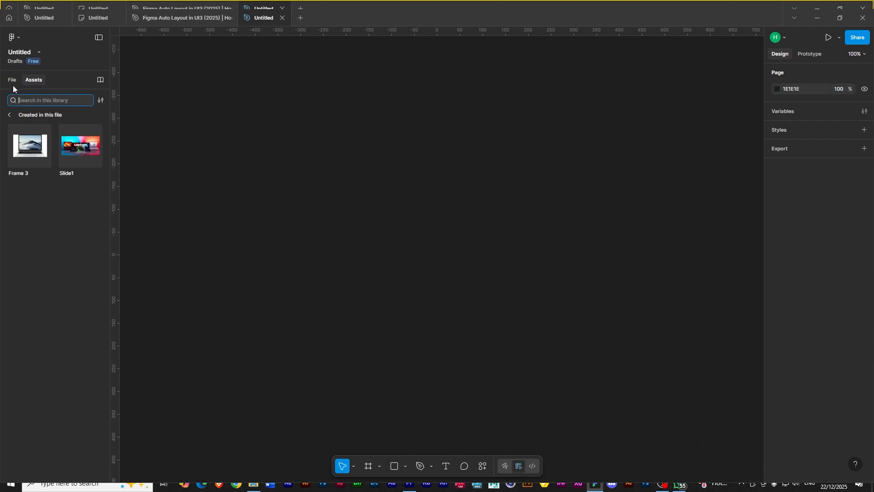
click(13, 81)
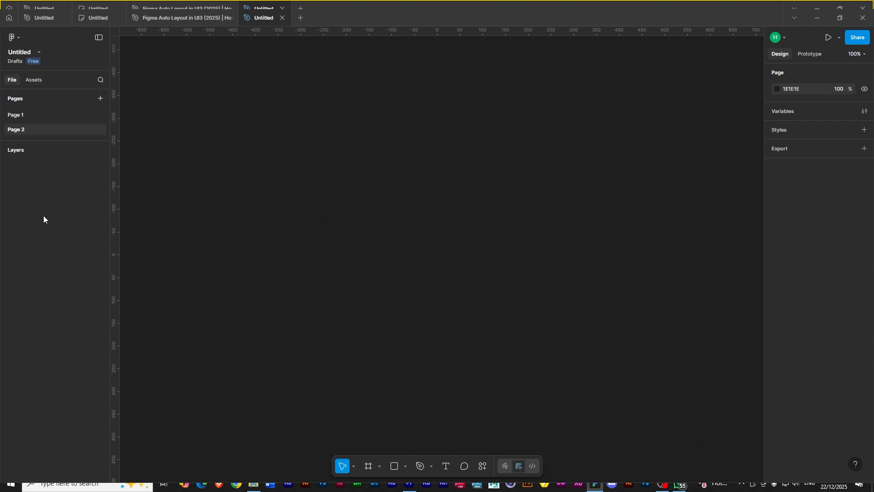
click(15, 114)
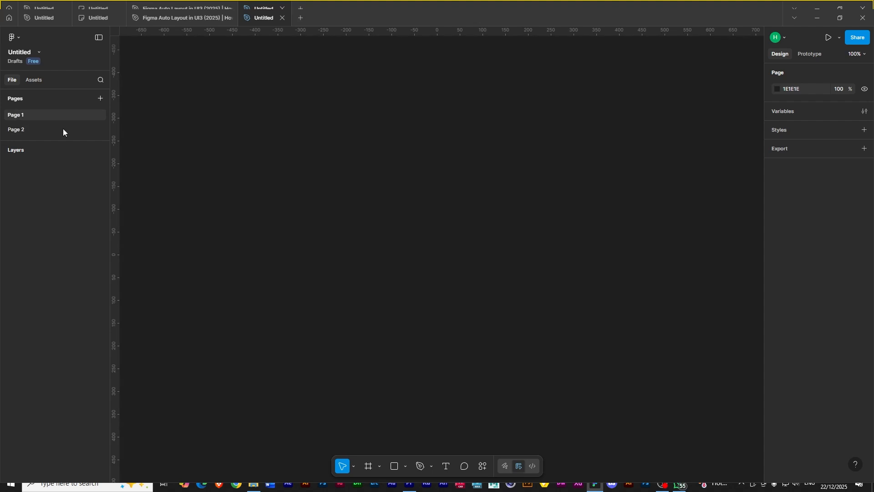
- Move the Slide1 and Frame 3 component sets off Page 1 and paste them onto Page 2
scroll(358, 207, right, 5)
click(415, 190)
scroll(338, 247, down, 1)
key(minus)
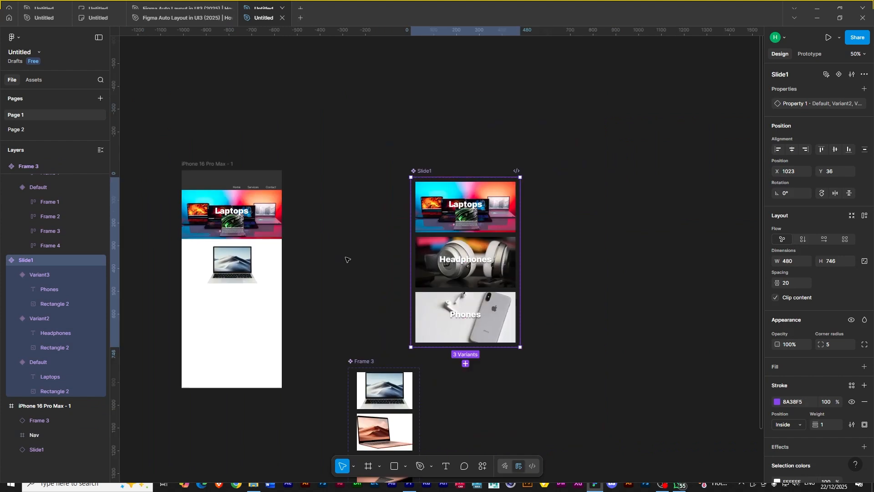
shift+click(366, 362)
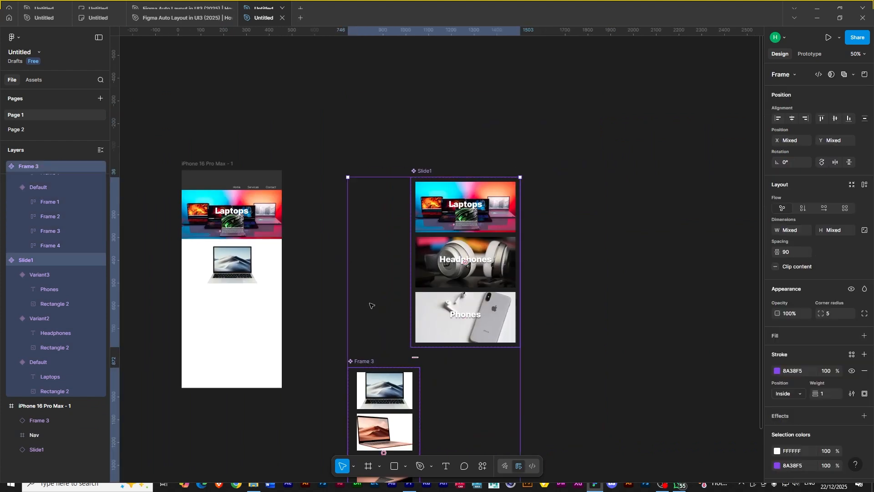
key(Delete)
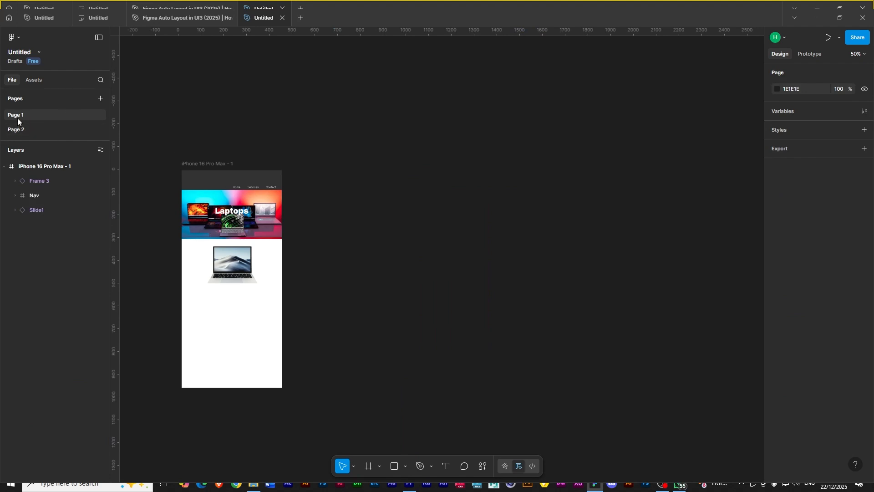
click(22, 131)
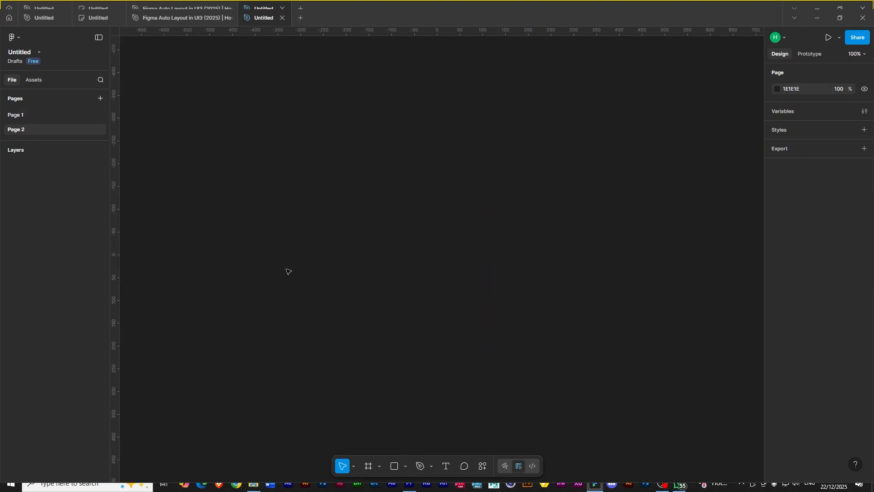
key(ctrl+v)
click(201, 199)
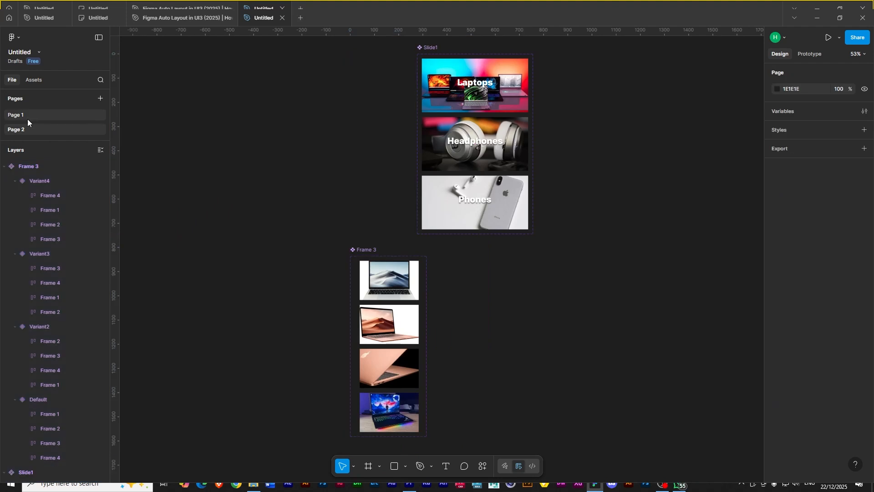
- Return to Page 1, select the iPhone 16 Pro Max frame and present the prototype
click(21, 115)
click(218, 166)
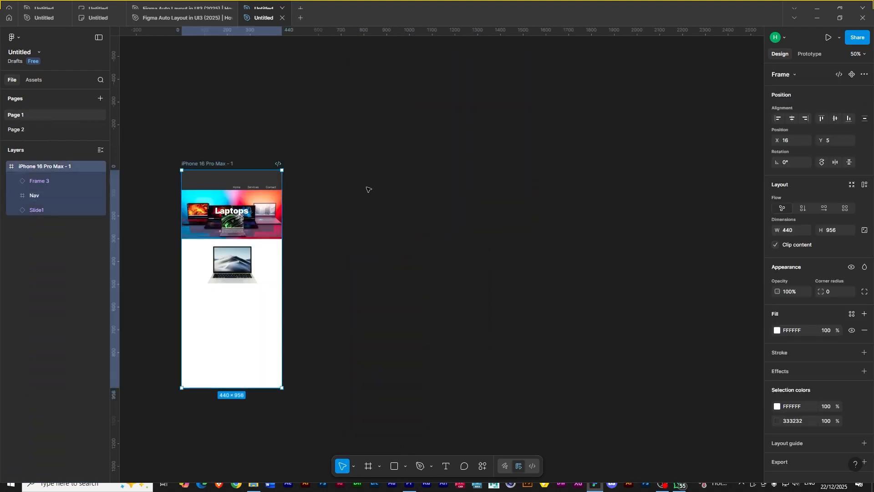
click(828, 38)
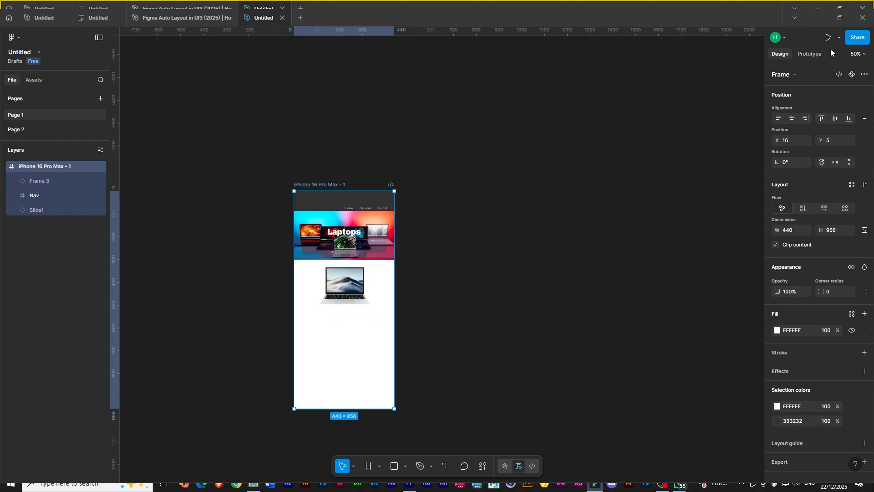
click(826, 37)
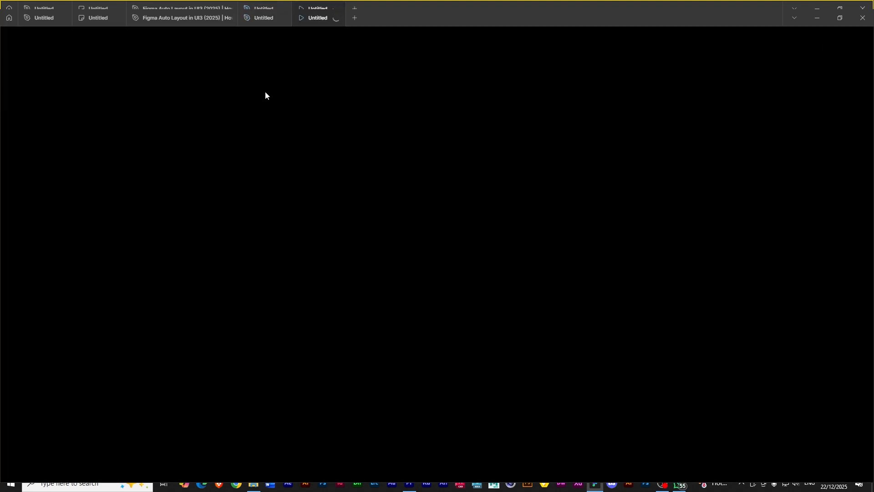